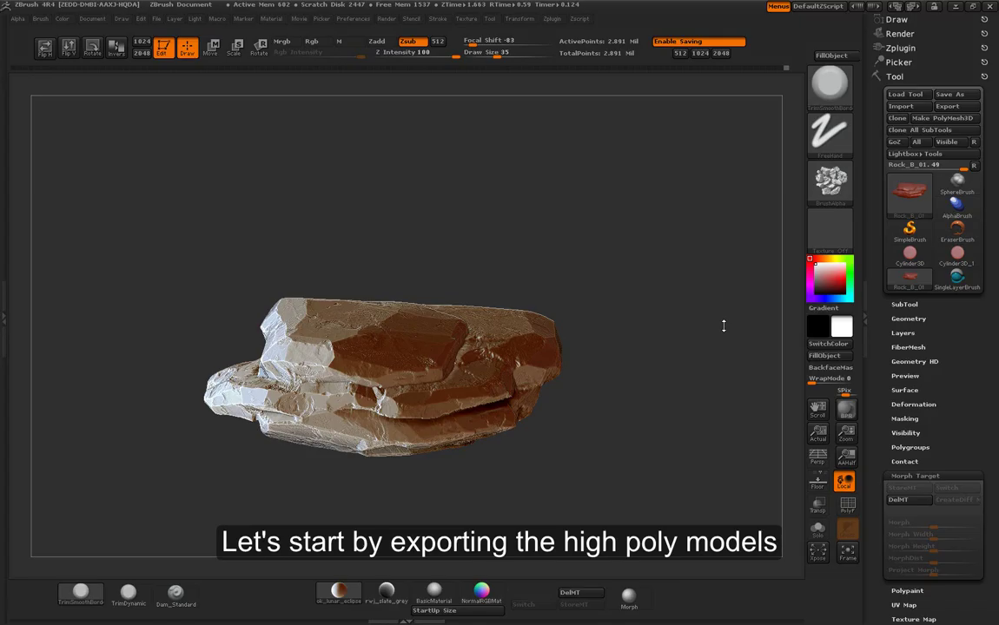
Export the high-poly Rock_B_01 as Rock_B_01.obj into a new 'export' folder inside Rock_B.
mouse_move(716, 324)
mouse_down()
mouse_move(675, 276)
mouse_move(771, 291)
mouse_up()
click(904, 304)
drag(646, 229, 791, 217)
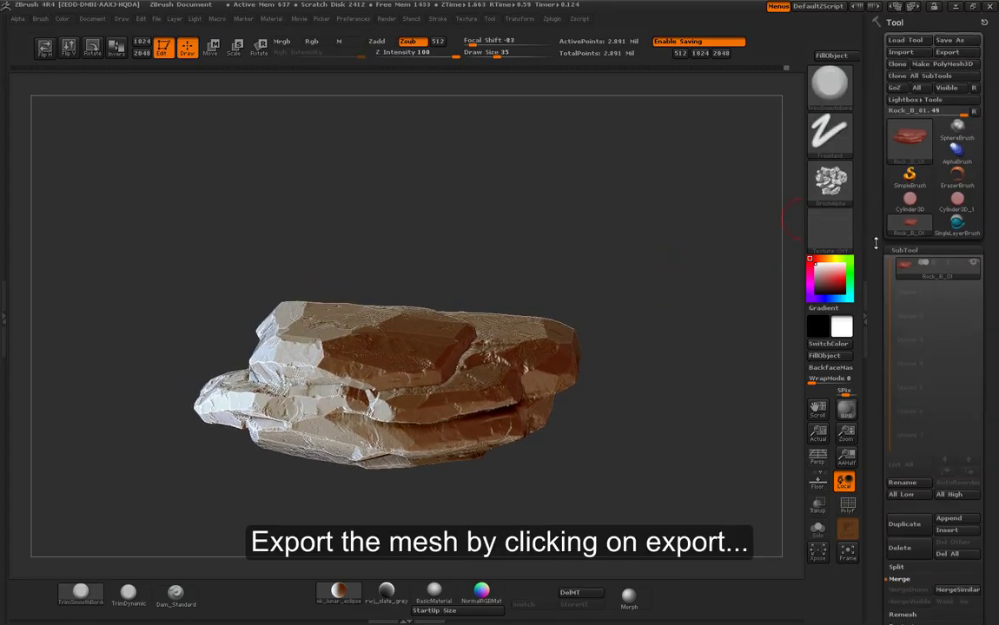
click(948, 58)
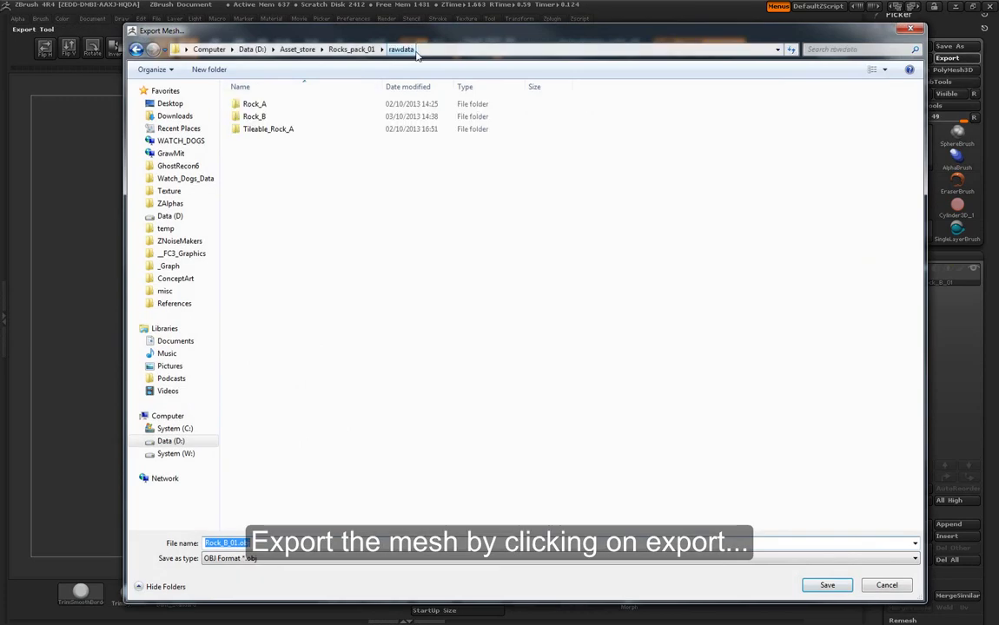
double_click(276, 121)
click(210, 70)
text(export)
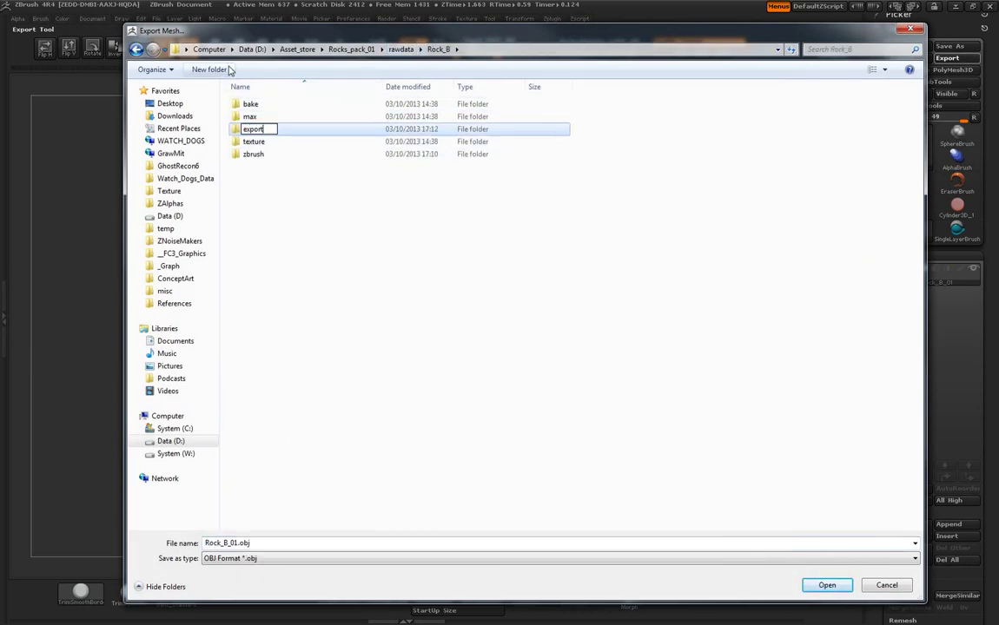
key(Return)
key(Return)
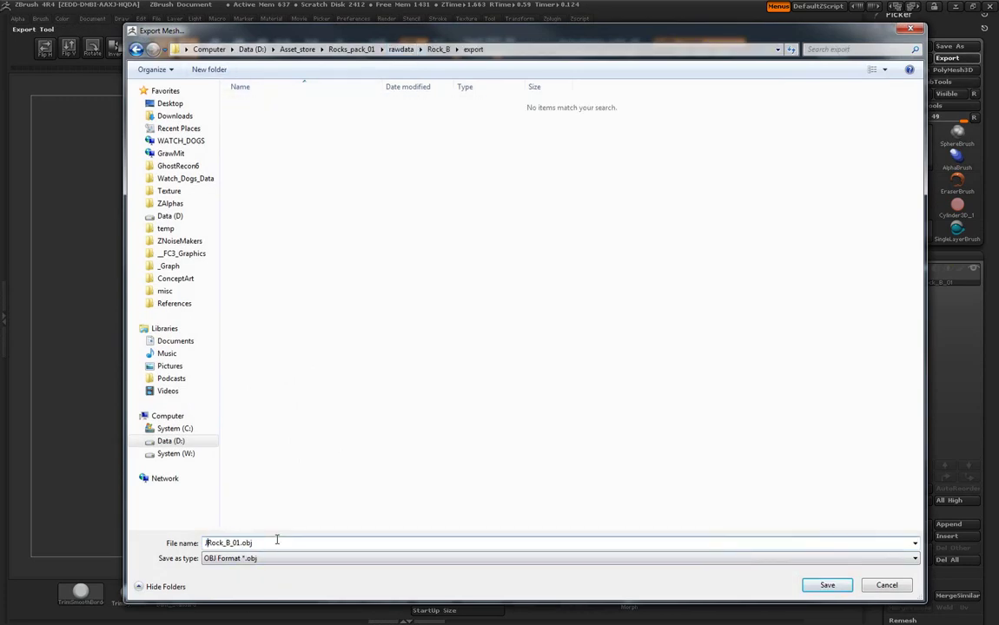
text(HIGH)
key(Return)
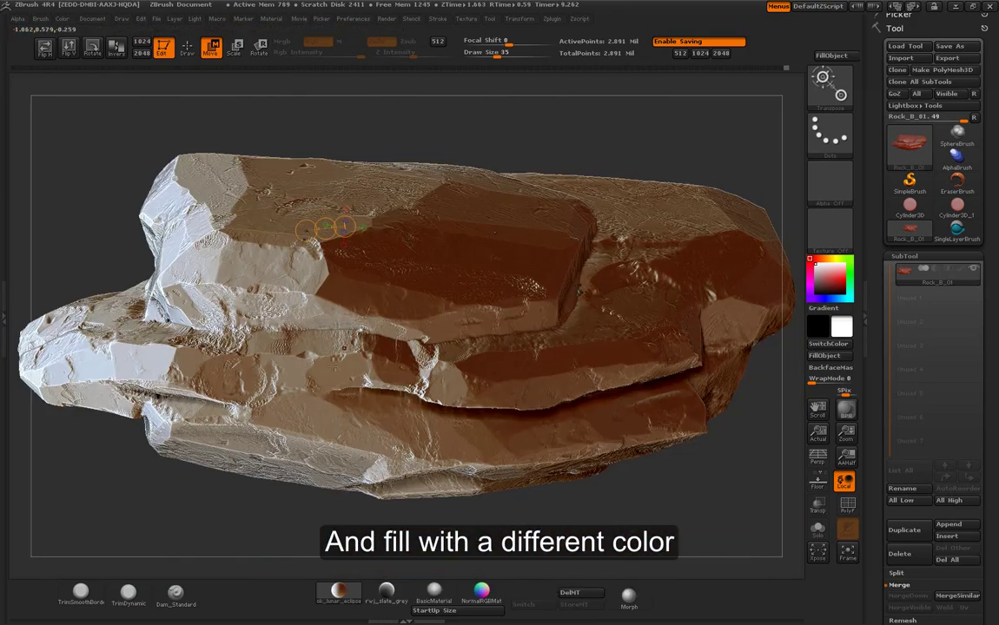
Switch the rock to Flat Color, fill it solid black, and export it as a MASK_ OBJ.
click(338, 592)
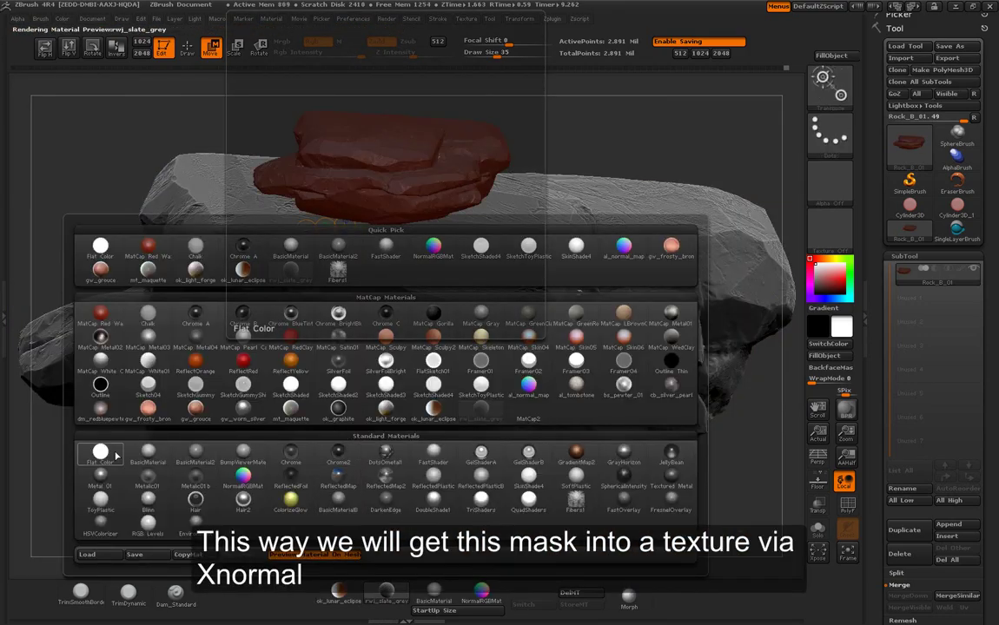
click(103, 452)
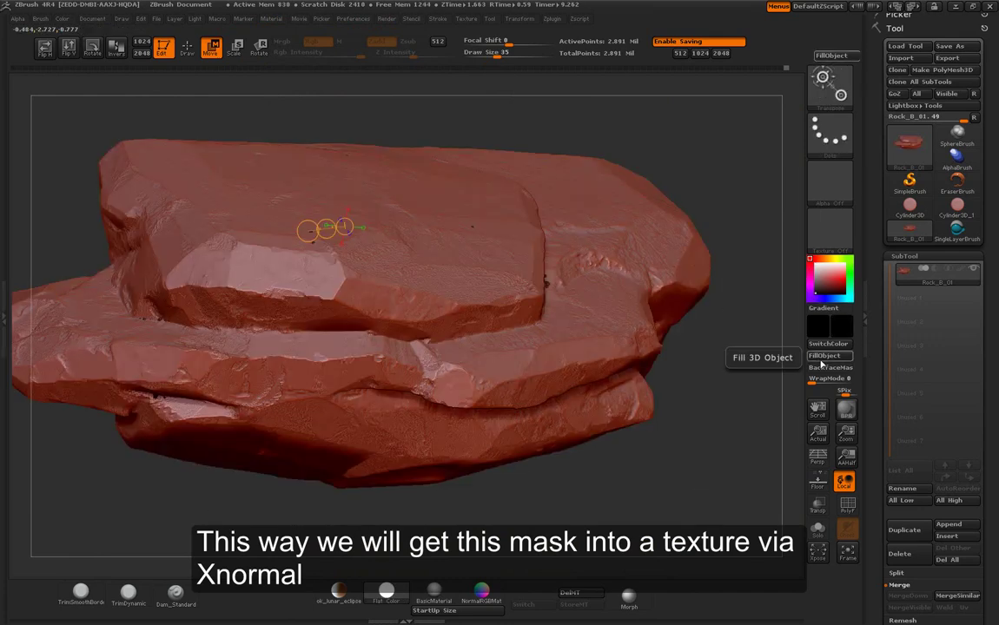
click(822, 357)
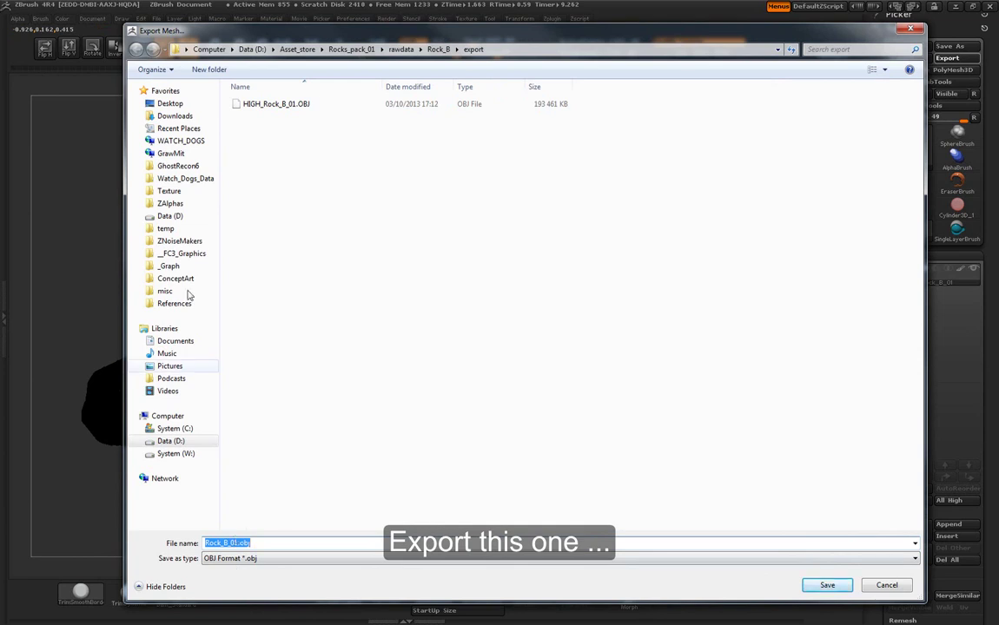
text(K_pebble_)
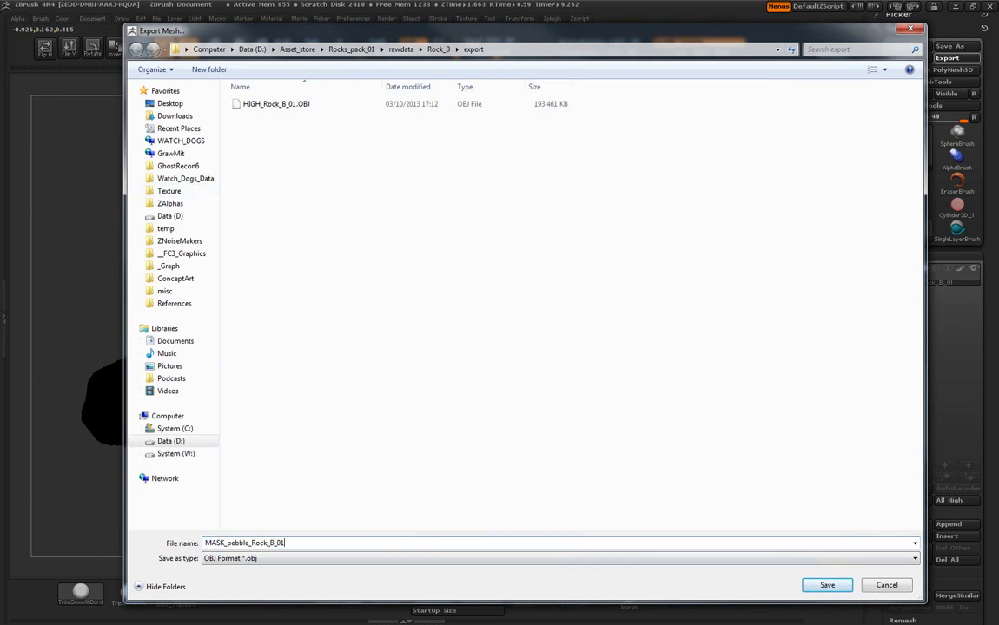
key(Return)
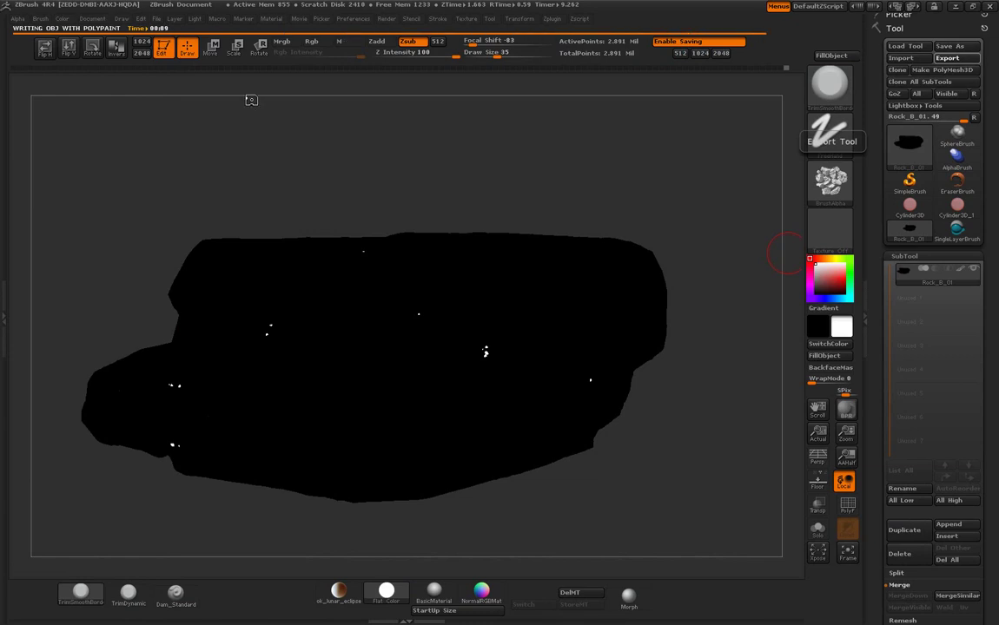
Refill the rock white, mask its peaks and valleys at PVRange 19, and fill black.
click(829, 360)
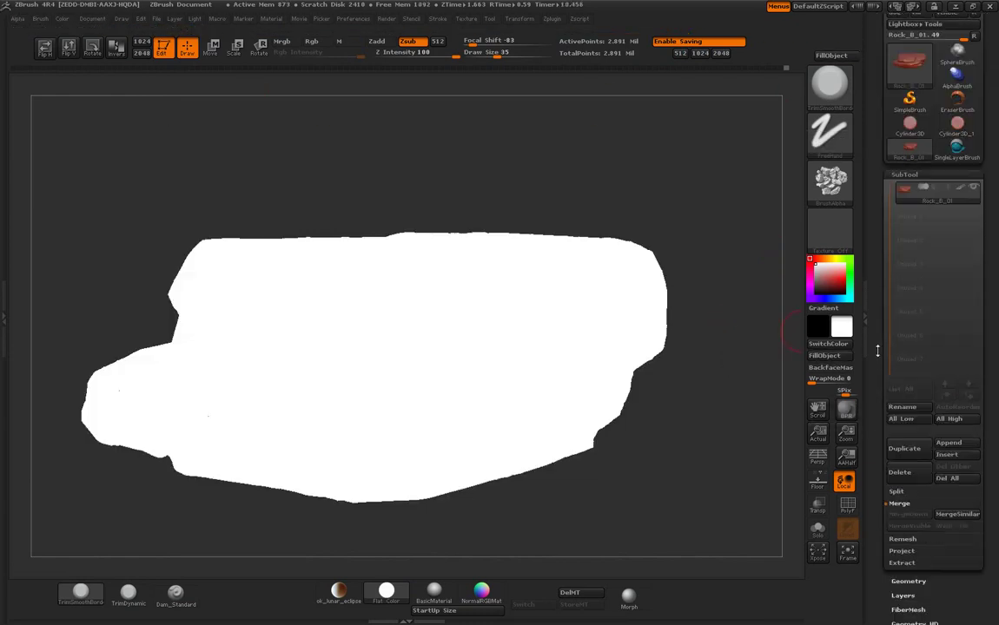
scroll(935, 156, down, 5)
click(904, 231)
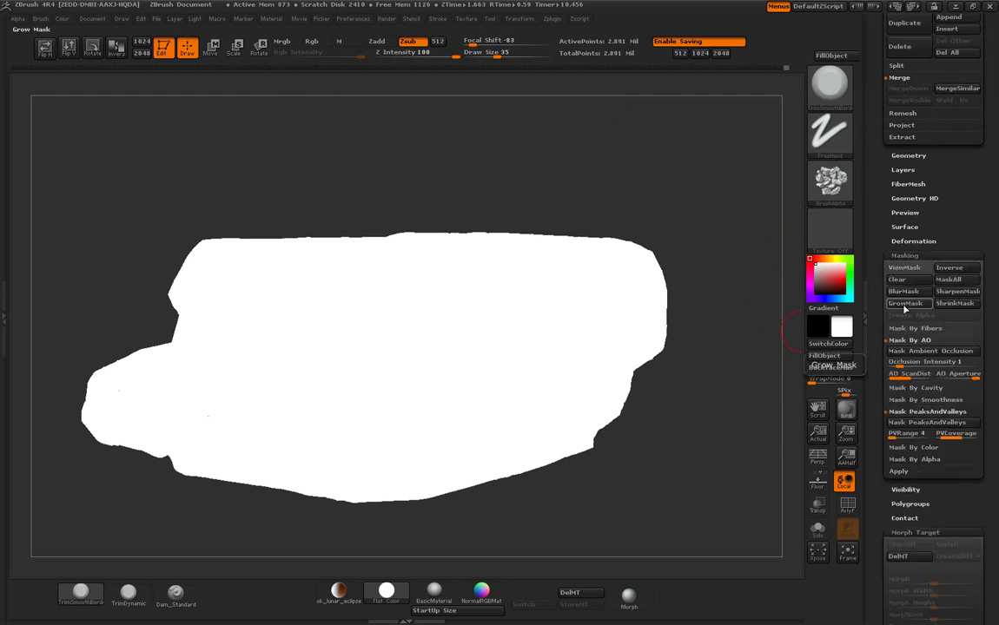
scroll(917, 261, down, 2)
click(917, 268)
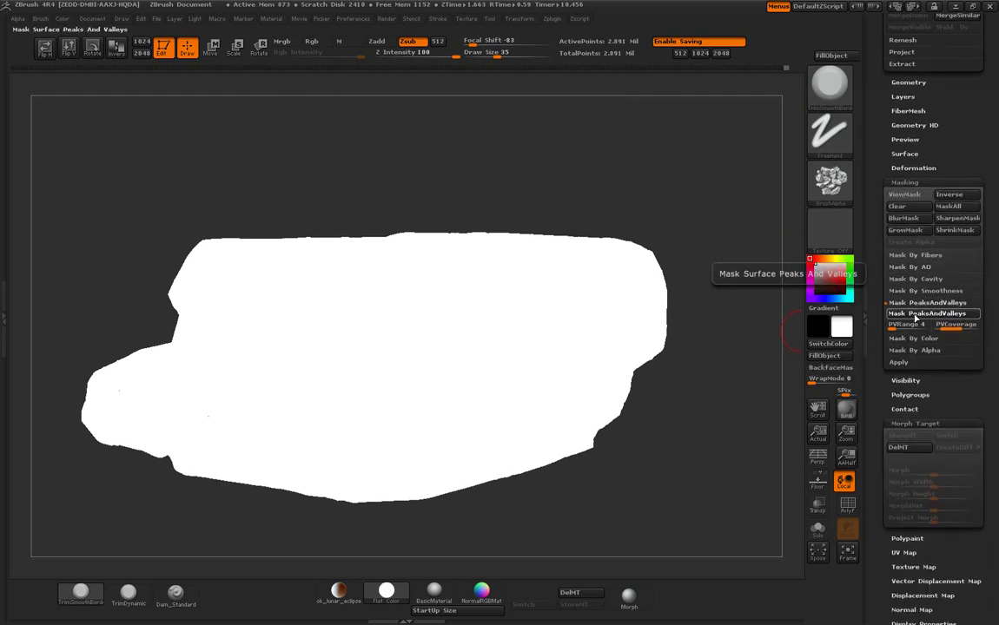
click(927, 312)
drag(891, 328, 898, 327)
click(927, 303)
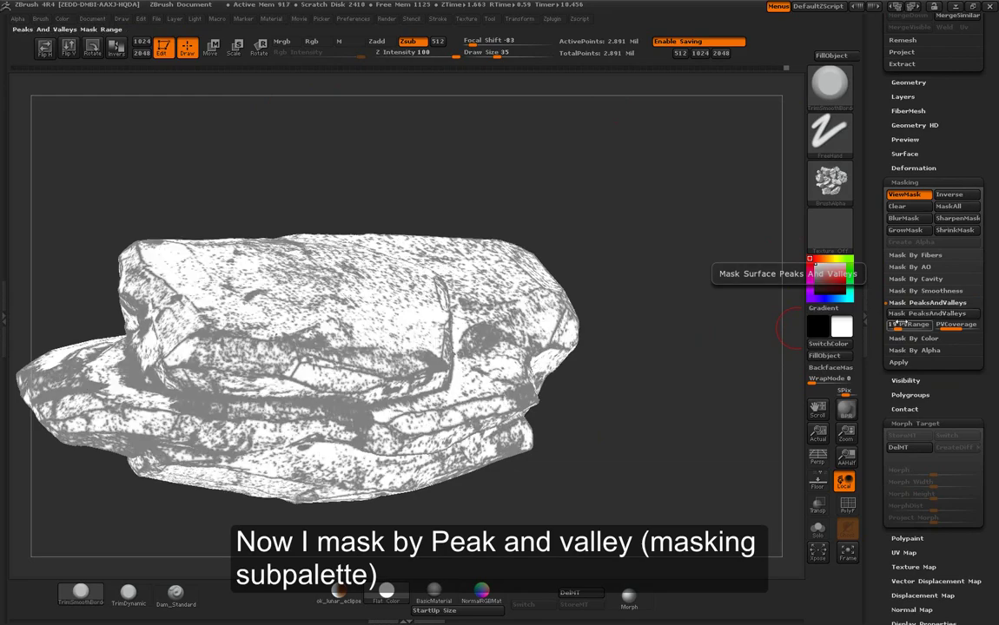
drag(608, 226, 756, 295)
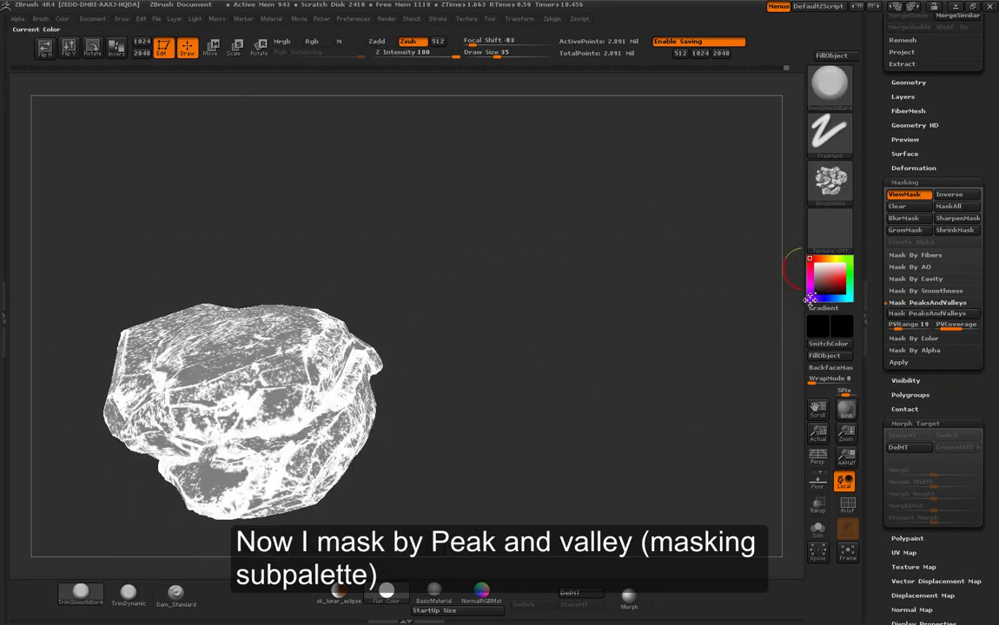
click(825, 276)
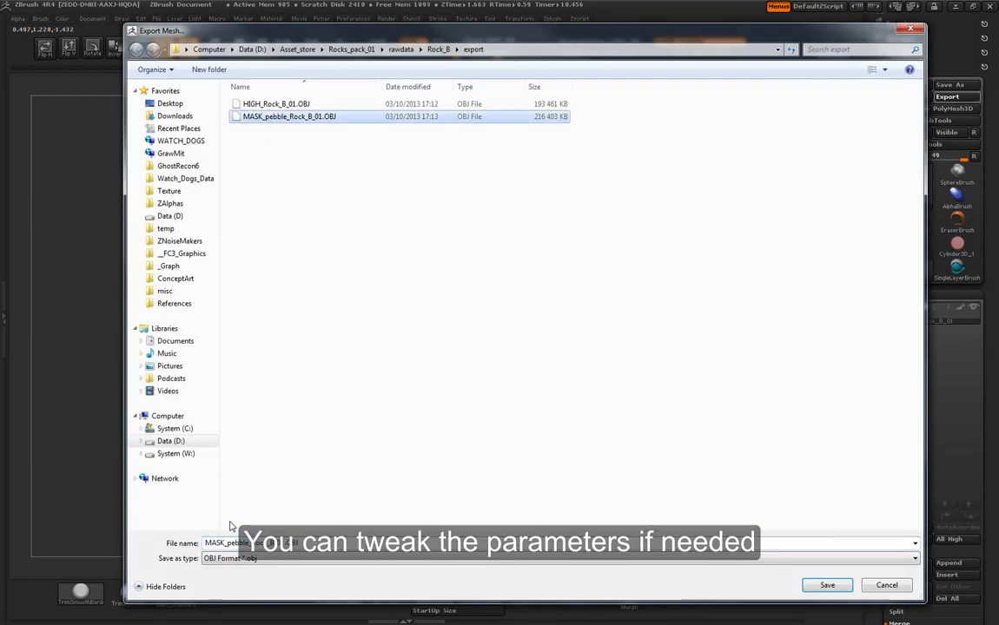
Export the peaks-and-valleys mask as another MASK_ OBJ under an edited file name.
click(247, 544)
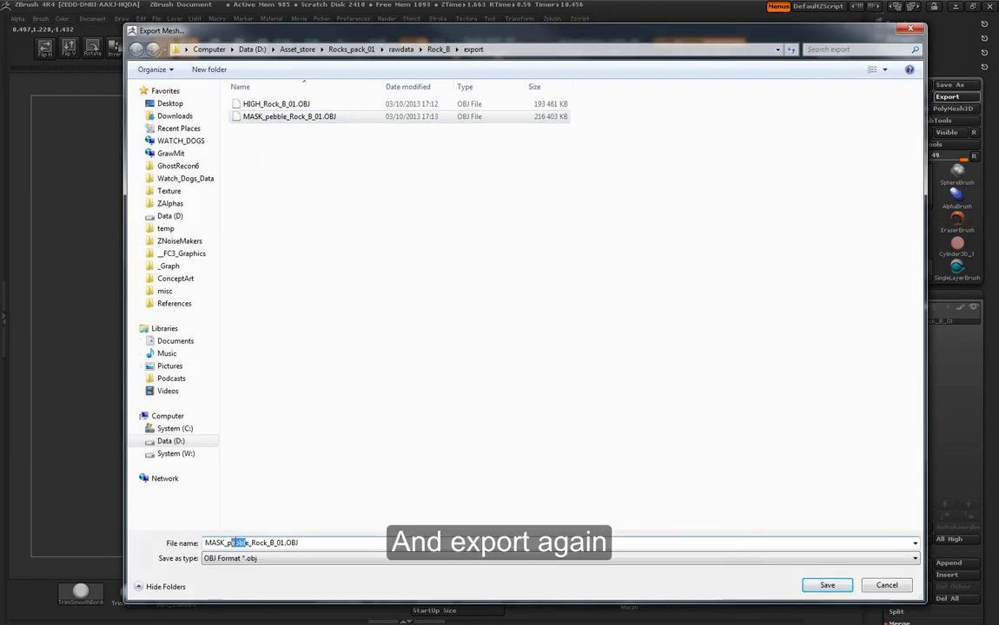
key(BackSpace)
key(Return)
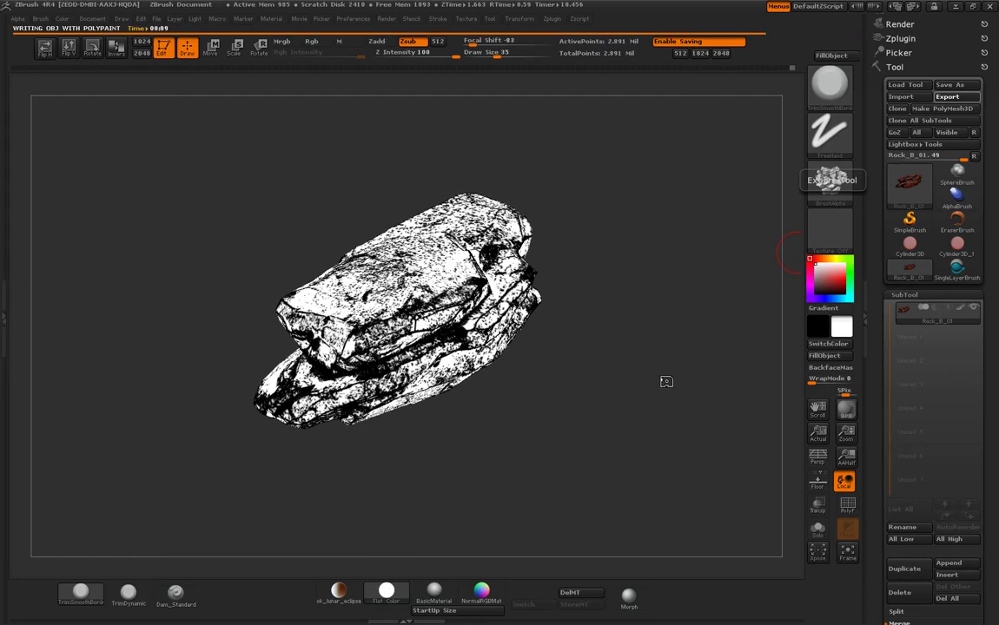
drag(626, 411, 727, 194)
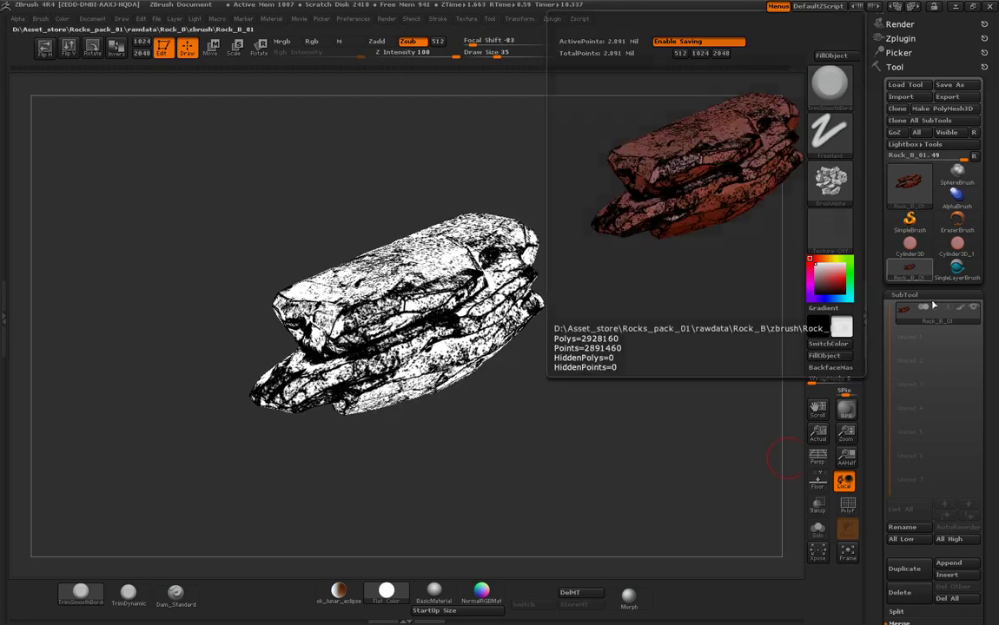
Restore the rock's shaded brown-and-white material.
mouse_move(788, 343)
mouse_down()
mouse_move(656, 339)
mouse_move(657, 502)
mouse_up()
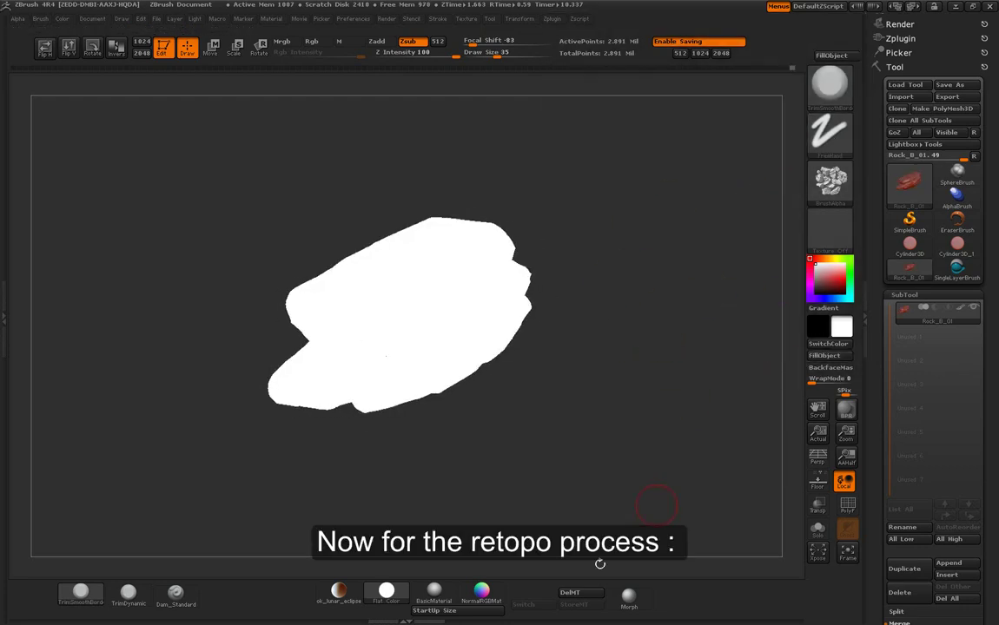
mouse_move(629, 384)
mouse_down()
mouse_move(647, 446)
mouse_move(712, 223)
mouse_up()
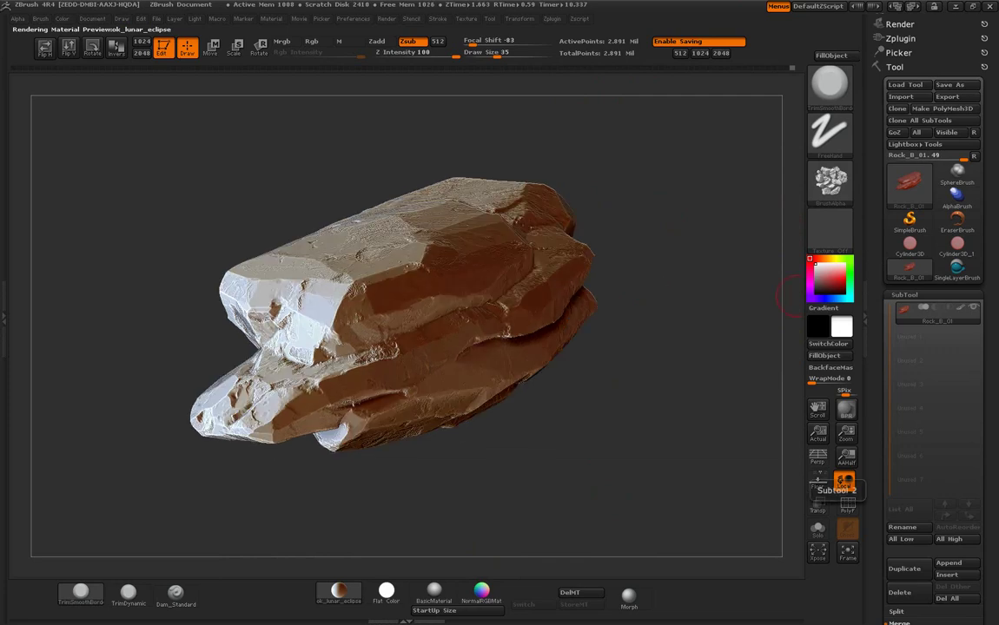
drag(654, 296, 795, 352)
scroll(931, 347, down, 5)
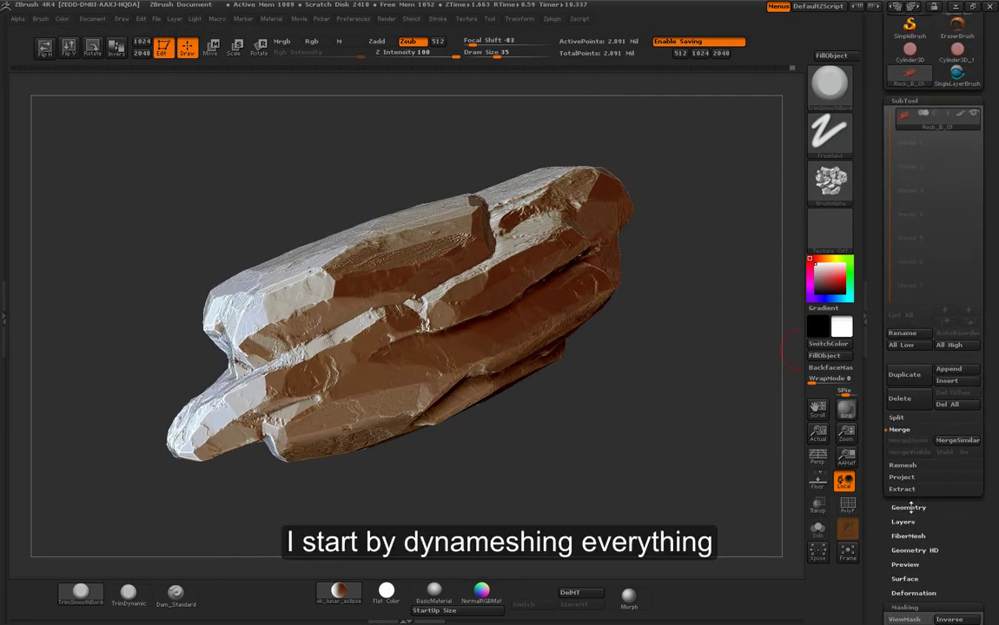
DynaMesh the rock to about 369,981 points, ClayPolish it, and dock the Zplugin panel.
click(909, 507)
mouse_move(755, 456)
ctrl+mouse_down()
mouse_move(684, 461)
mouse_move(900, 385)
ctrl+mouse_up()
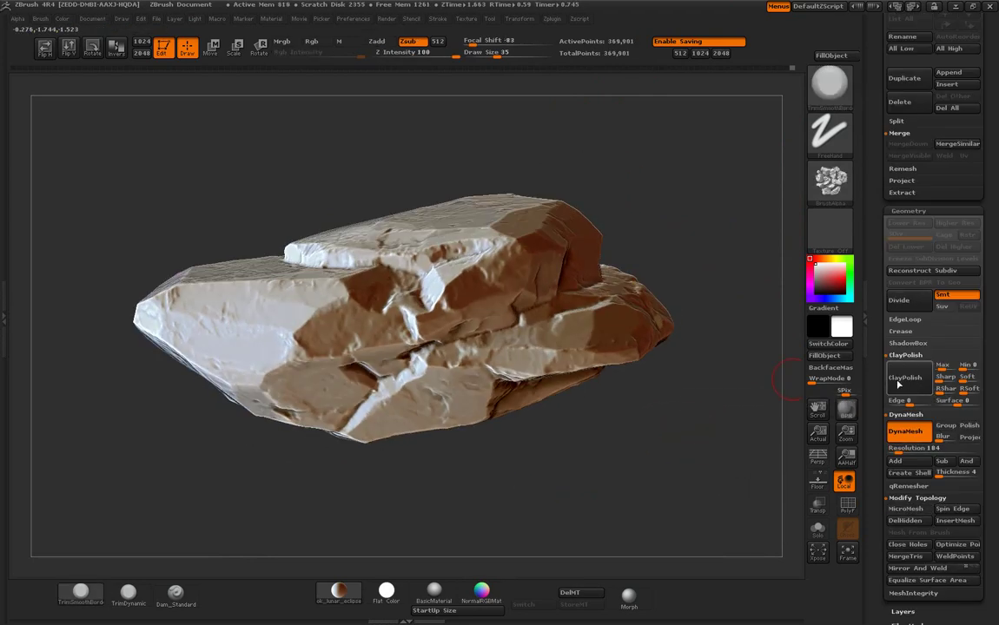
click(922, 379)
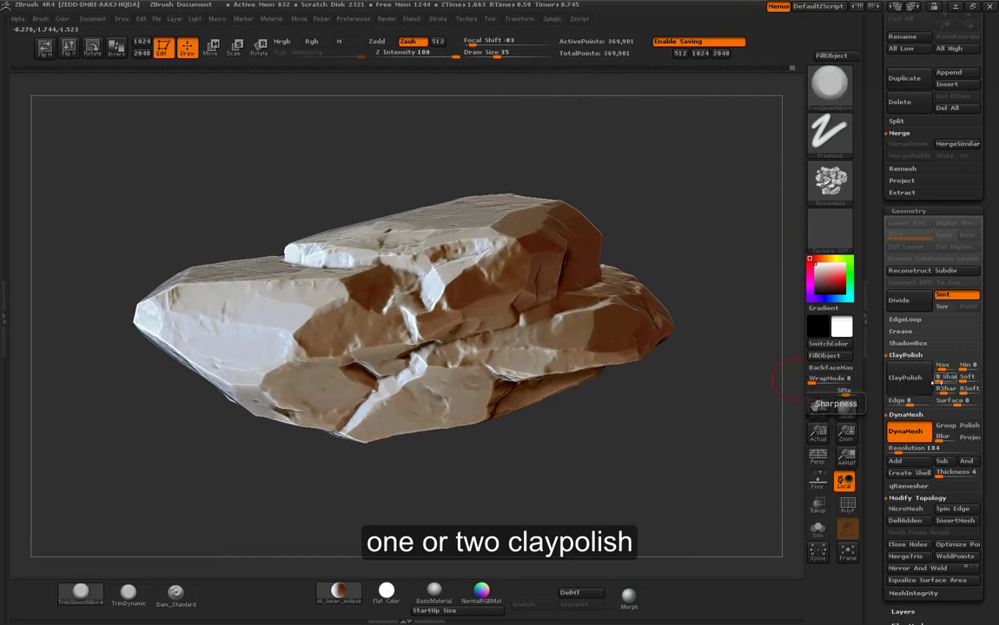
mouse_move(765, 382)
mouse_down()
mouse_move(684, 272)
mouse_move(616, 241)
mouse_up()
click(553, 18)
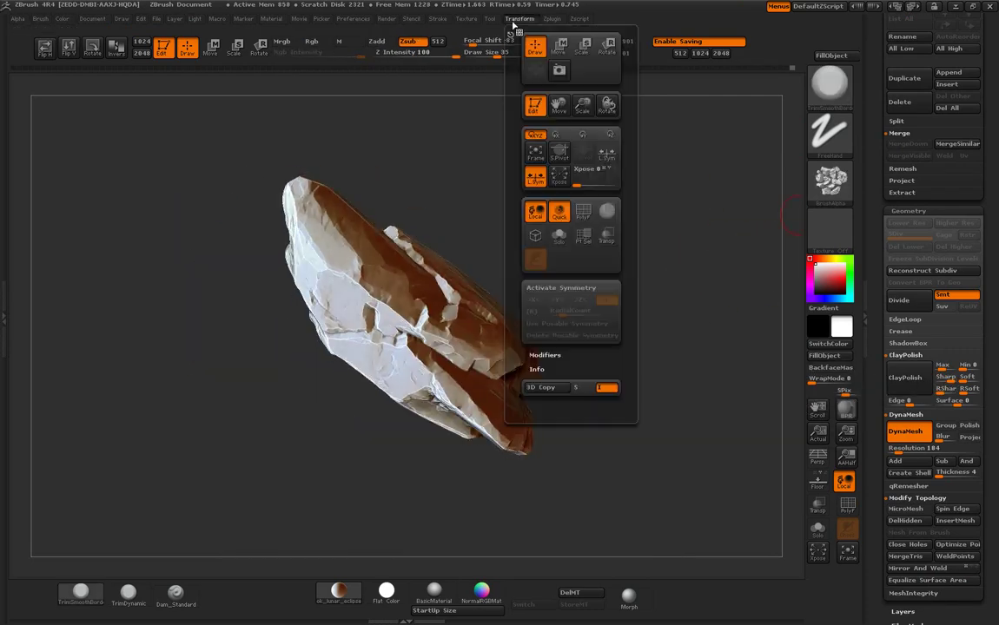
drag(549, 35, 900, 20)
Pre-process and decimate the rock down to 499 points, rotating to check the triangulated mesh.
click(924, 191)
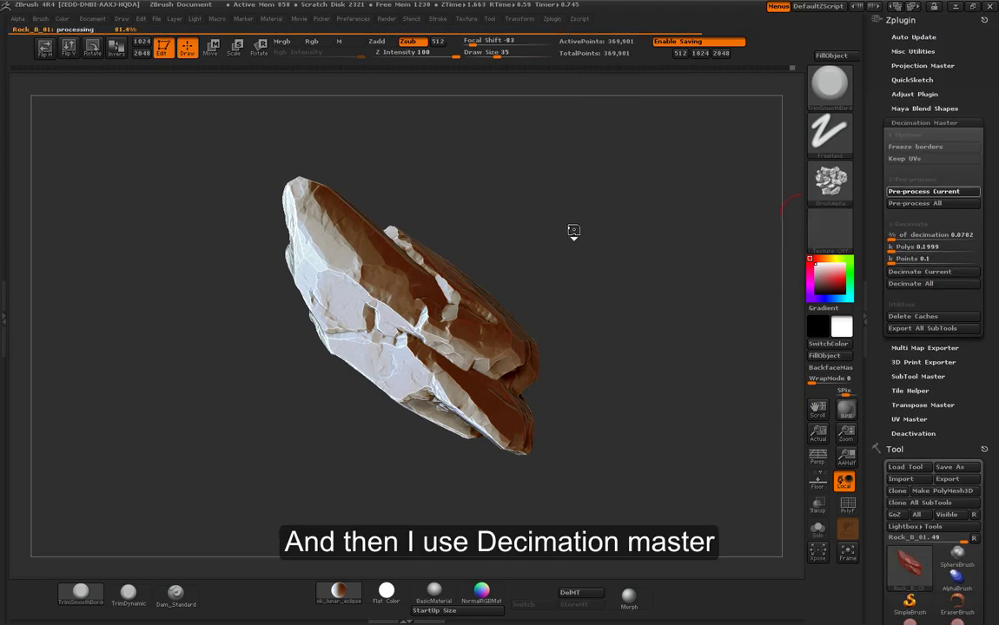
drag(568, 237, 876, 203)
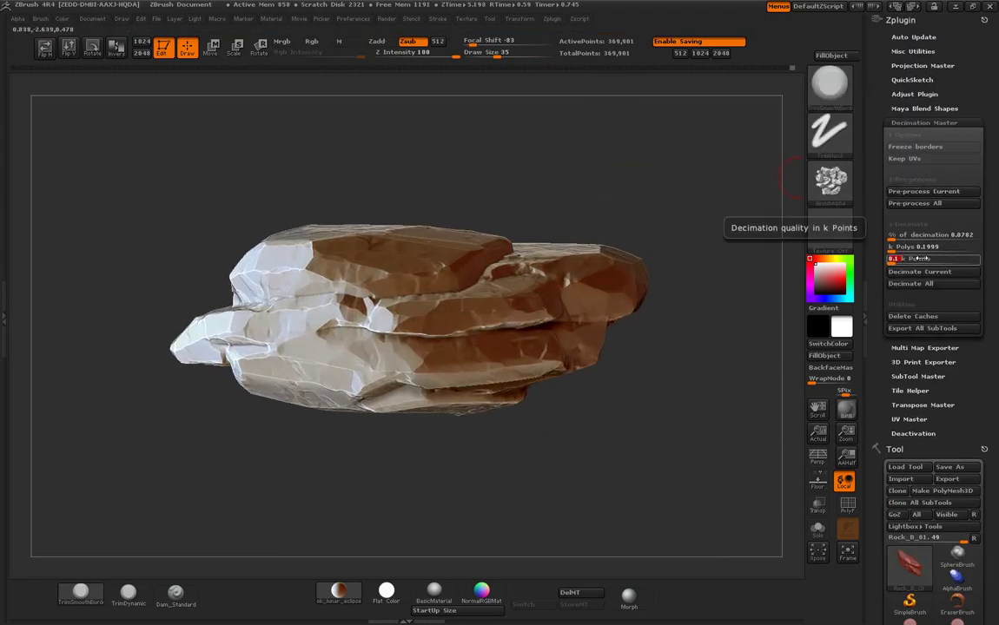
mouse_move(736, 223)
mouse_down()
mouse_move(665, 223)
mouse_move(760, 240)
mouse_up()
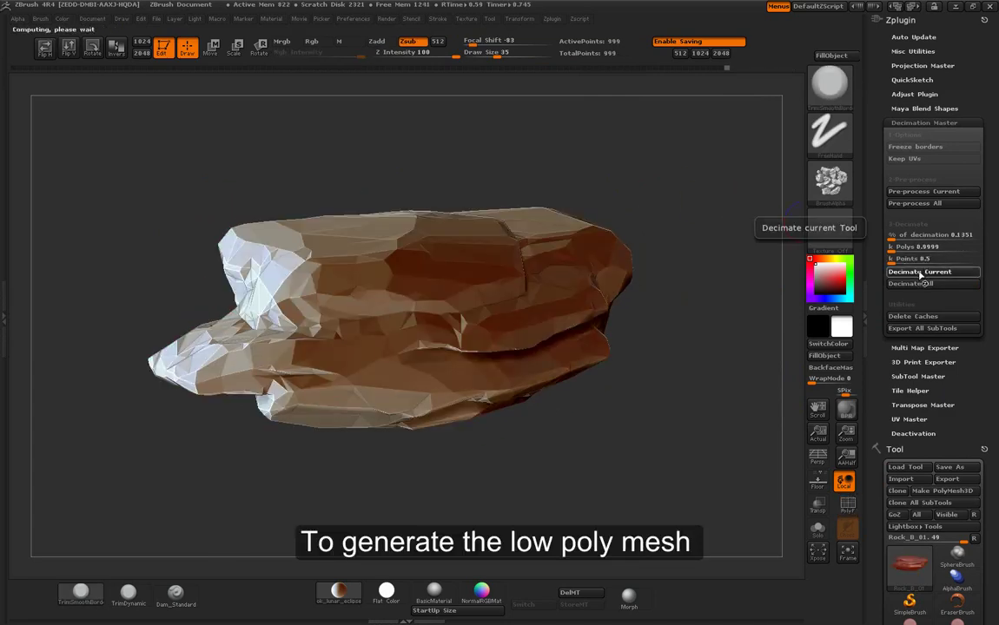
mouse_move(567, 176)
mouse_down()
mouse_move(645, 214)
mouse_move(782, 204)
mouse_up()
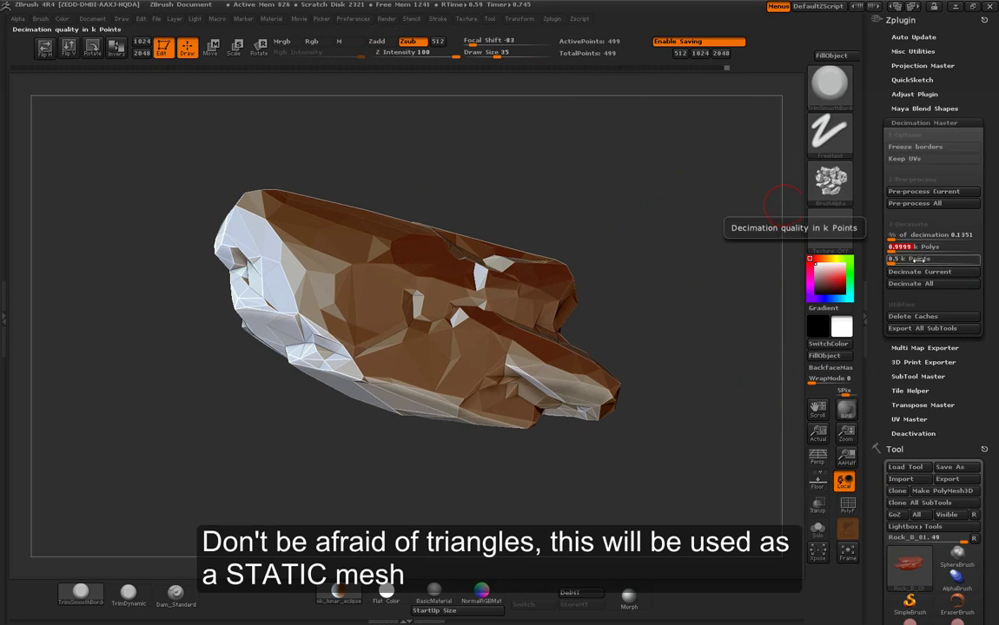
click(933, 274)
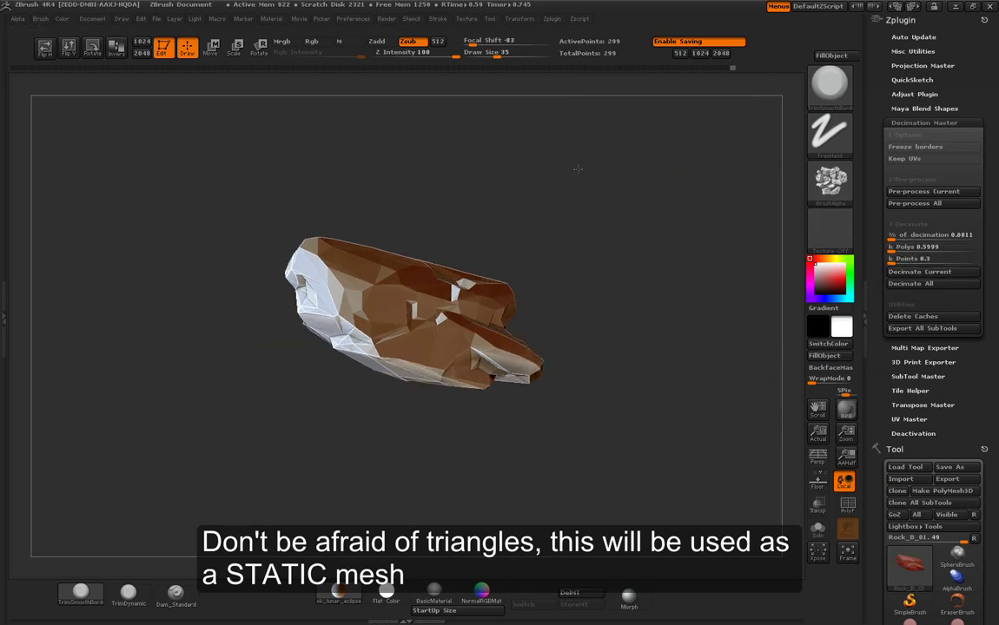
drag(652, 195, 781, 207)
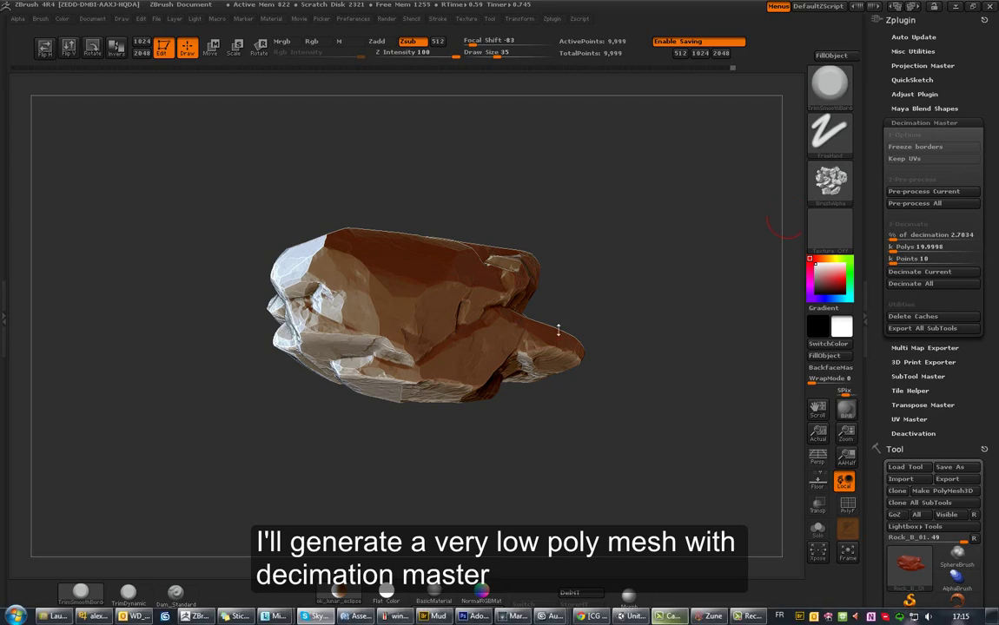
mouse_move(559, 330)
mouse_down()
mouse_move(649, 313)
mouse_move(780, 216)
mouse_up()
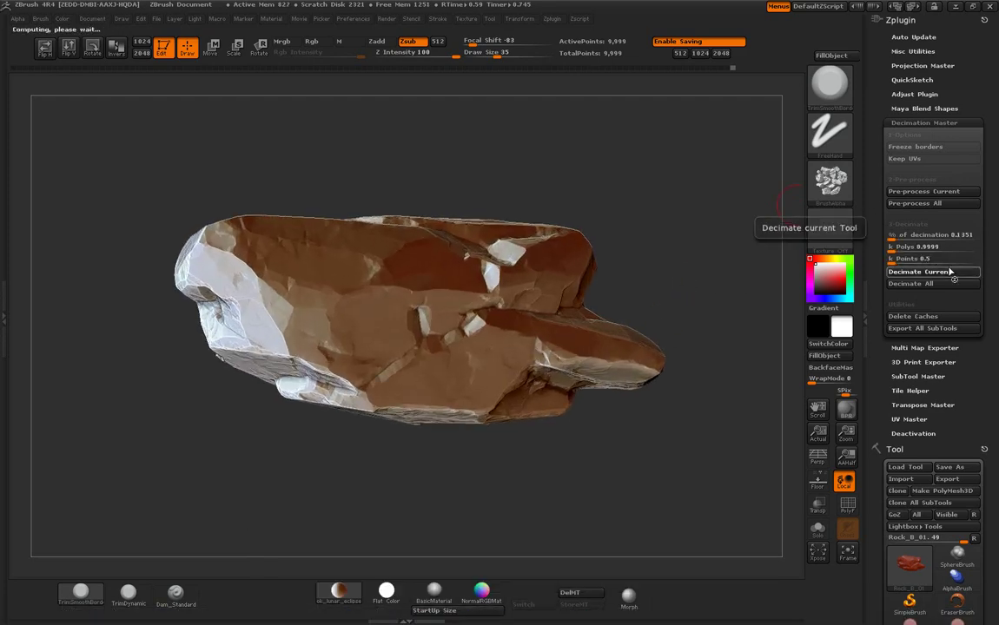
scroll(938, 358, up, 2)
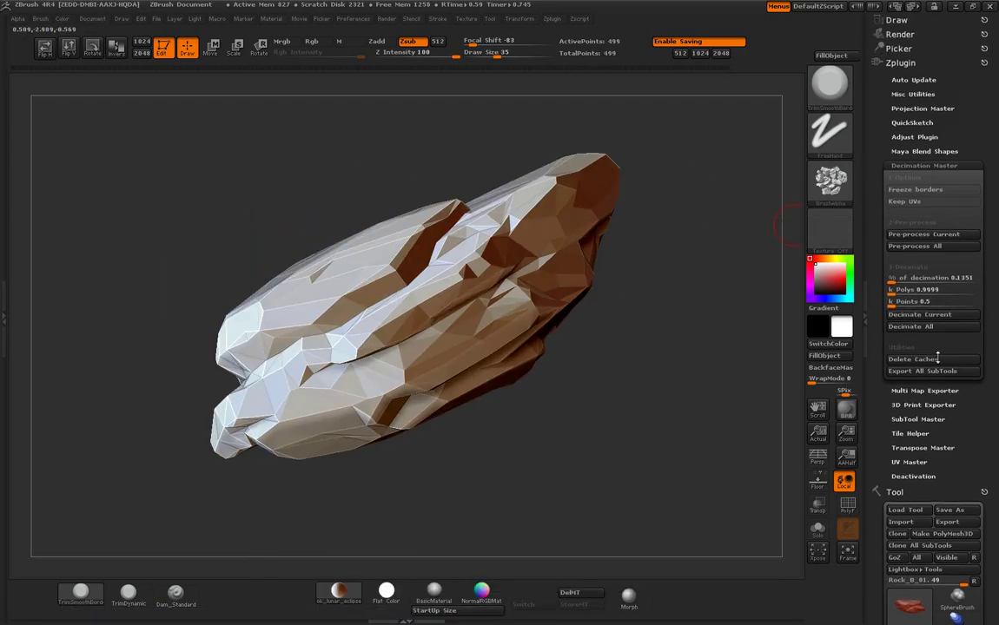
Export the 499-point low-poly rock as an OBJ to the export folder and launch 3ds Max 2012.
click(947, 522)
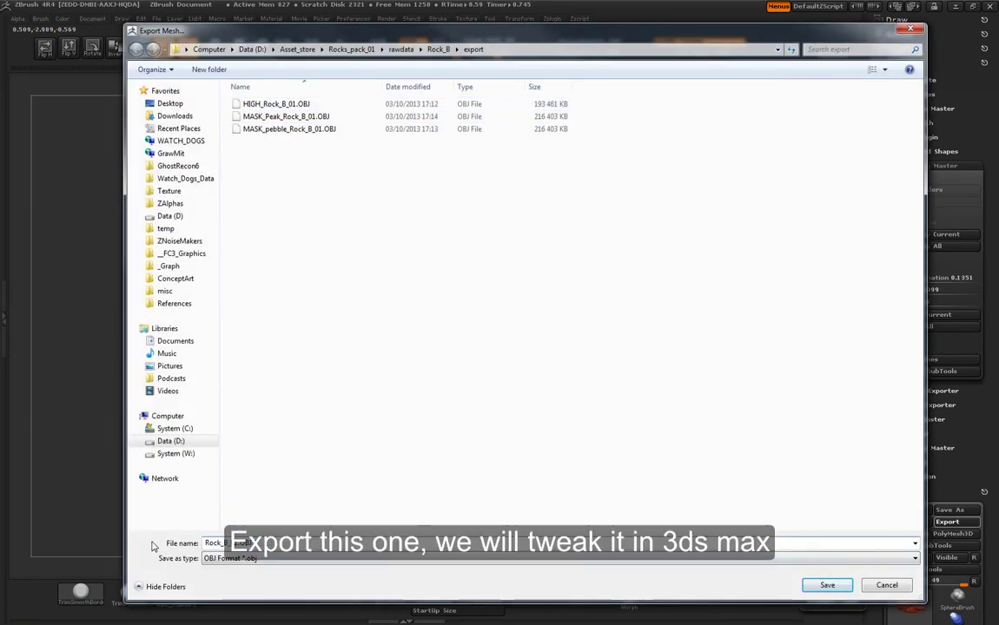
key(Return)
key(super)
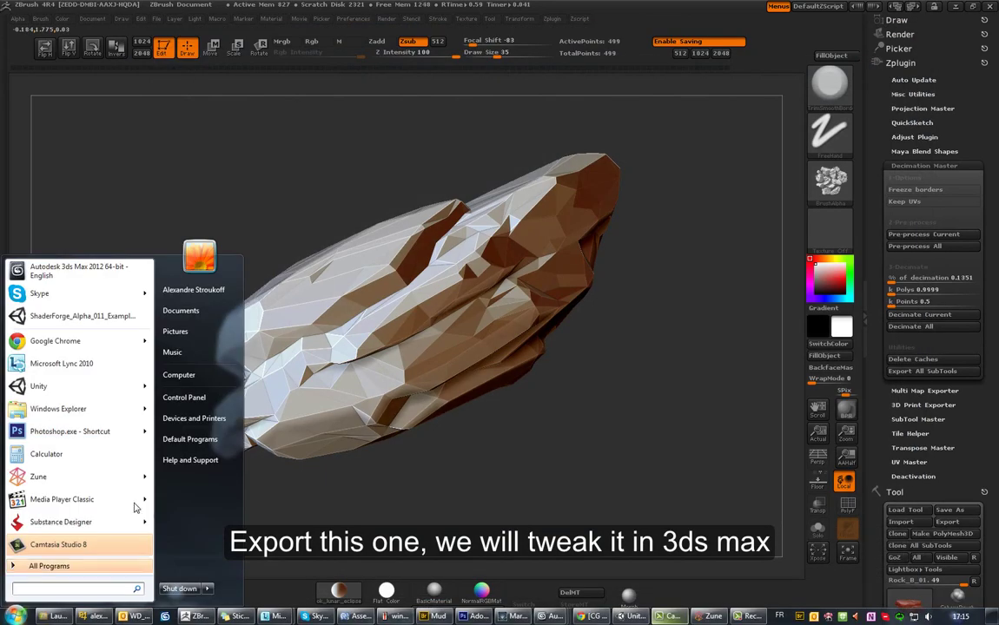
key(super)
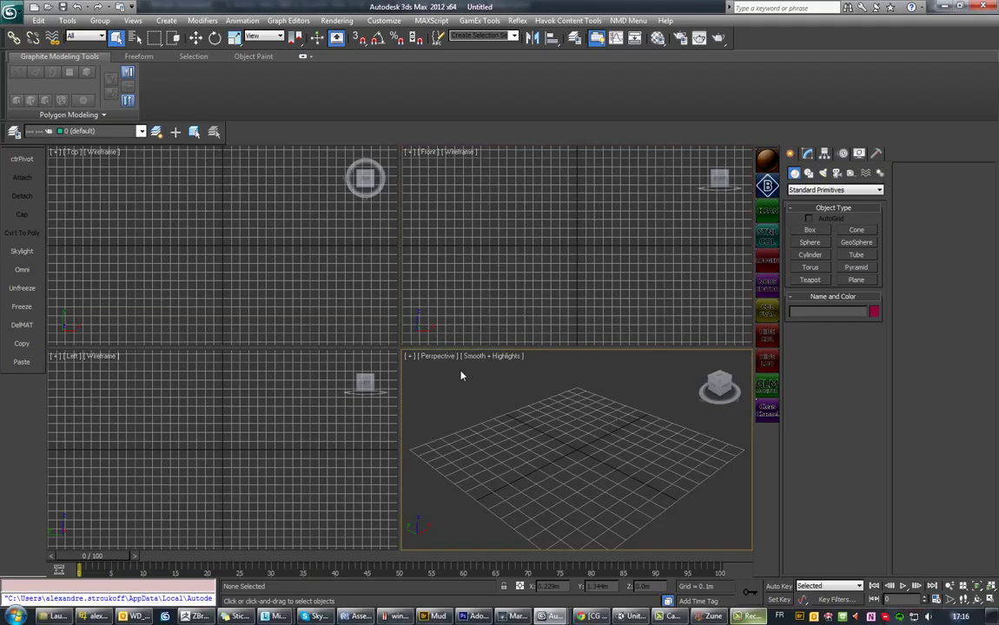
Import the low-poly rock OBJ from the export folder into 3ds Max.
click(13, 14)
click(38, 232)
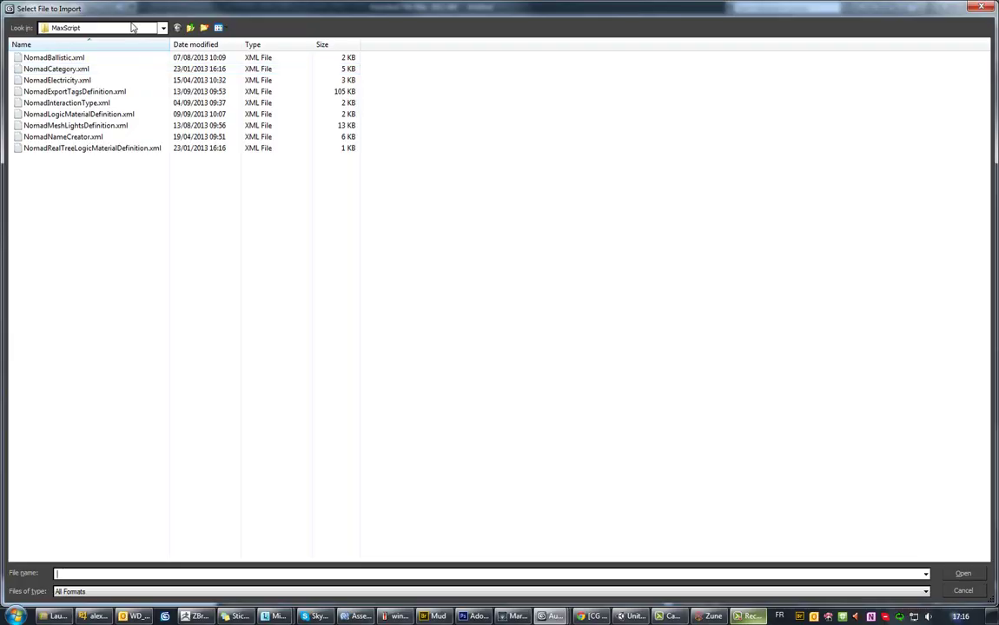
click(112, 28)
scroll(86, 130, up, 3)
click(69, 39)
double_click(53, 57)
double_click(88, 68)
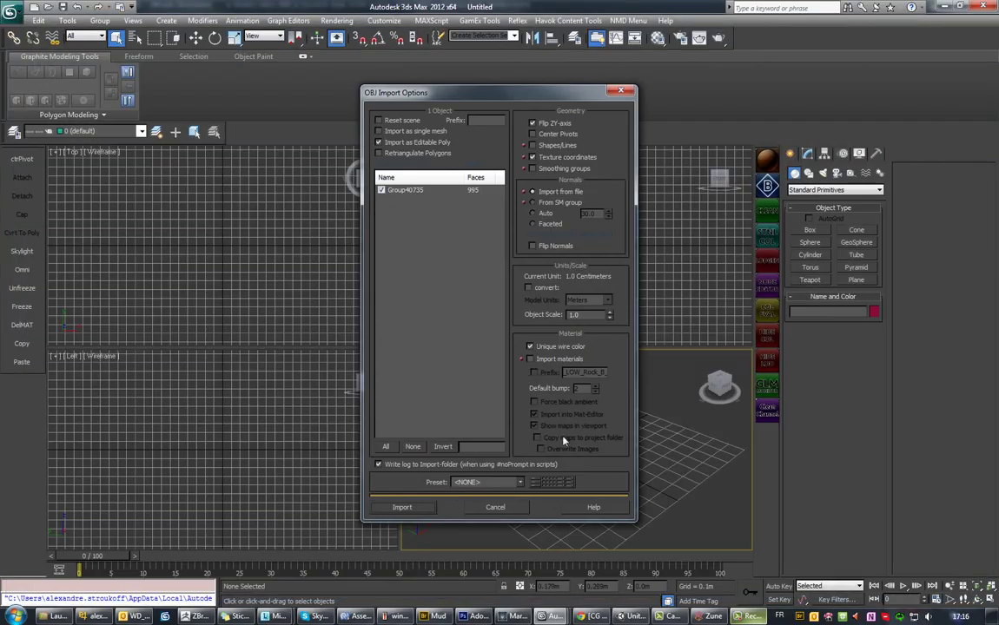
click(400, 510)
Frame the rock with edged faces in vertex mode and set its object colour to grey.
key(z)
key(F4)
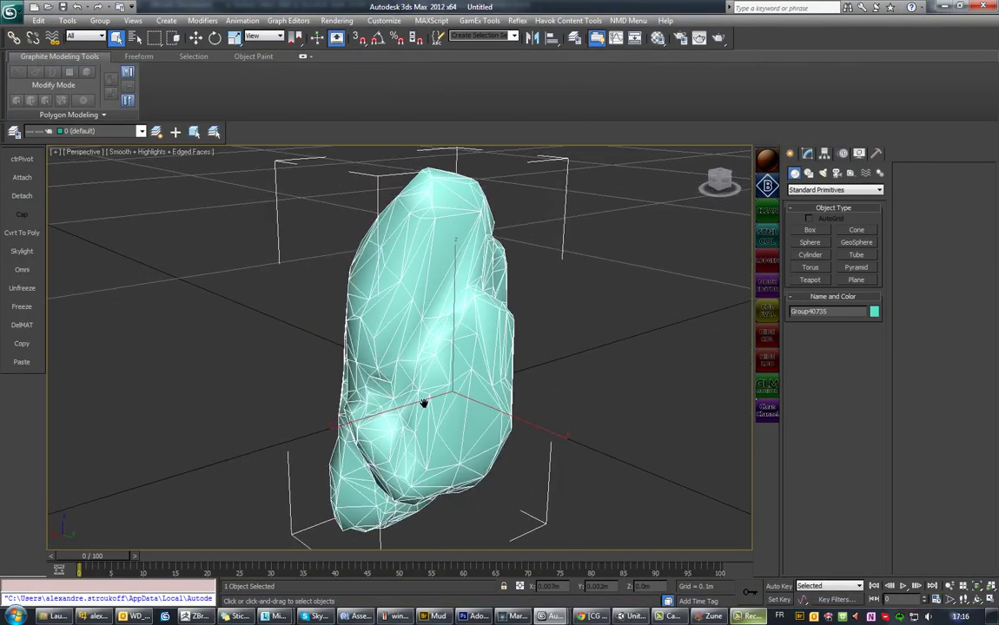
scroll(419, 404, up, 3)
key(1)
key(z)
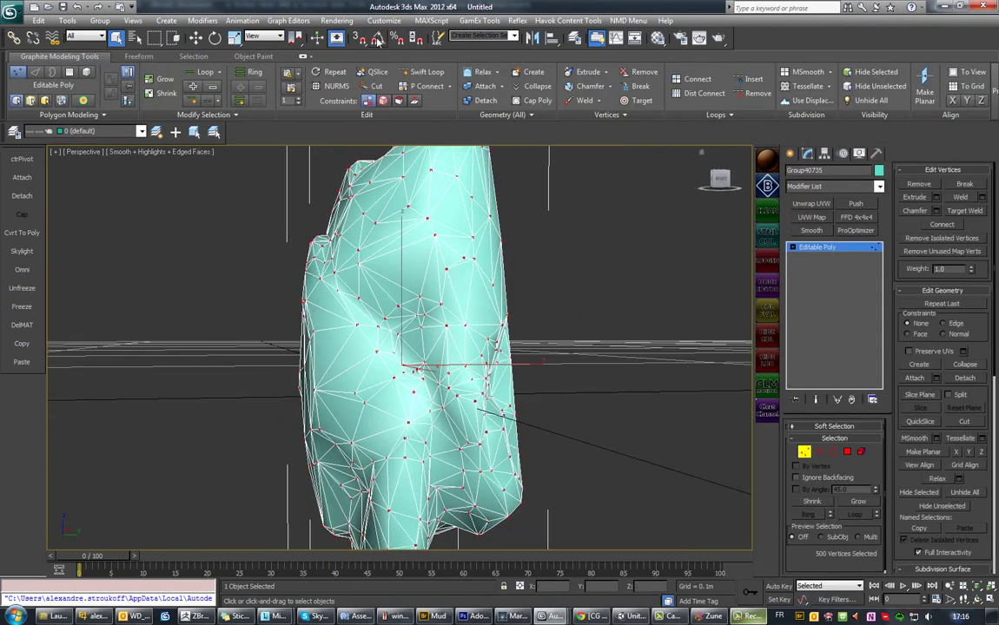
click(596, 37)
click(879, 98)
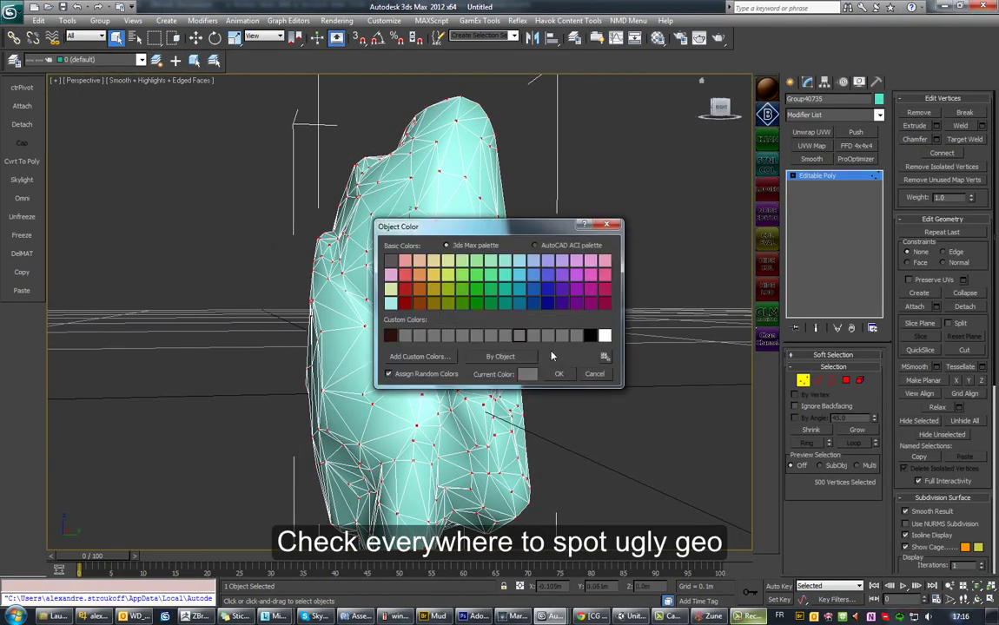
double_click(567, 337)
Weld the rock's overlapping vertices from 500 down to 482 and orbit to check the geometry.
click(980, 125)
right_click(405, 319)
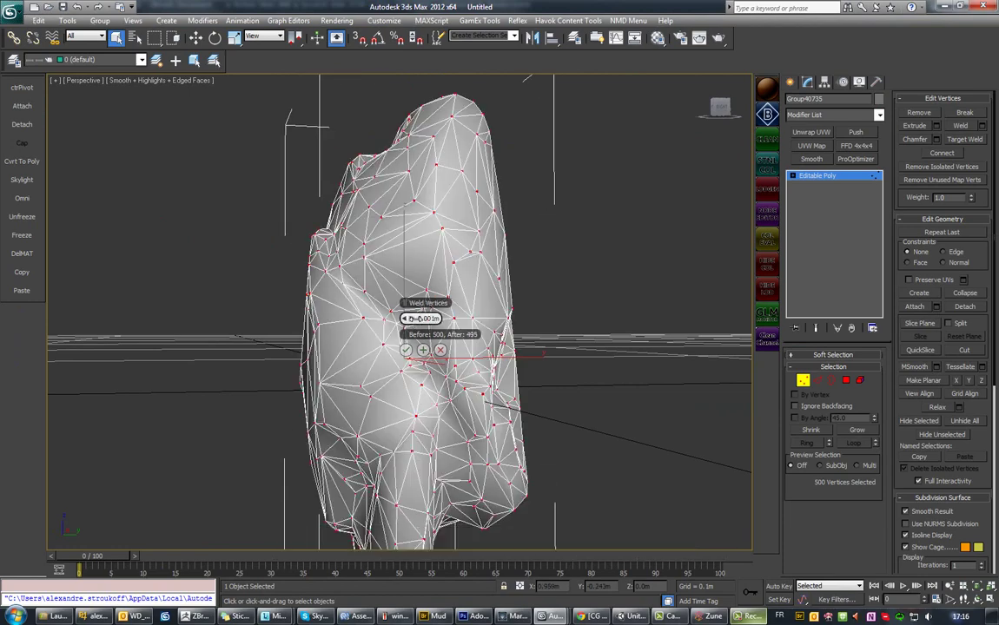
drag(413, 318, 413, 318)
click(405, 350)
key(F4)
mouse_move(305, 296)
alt+middle_down()
mouse_move(492, 278)
mouse_move(504, 286)
alt+middle_up()
key(1)
key(F4)
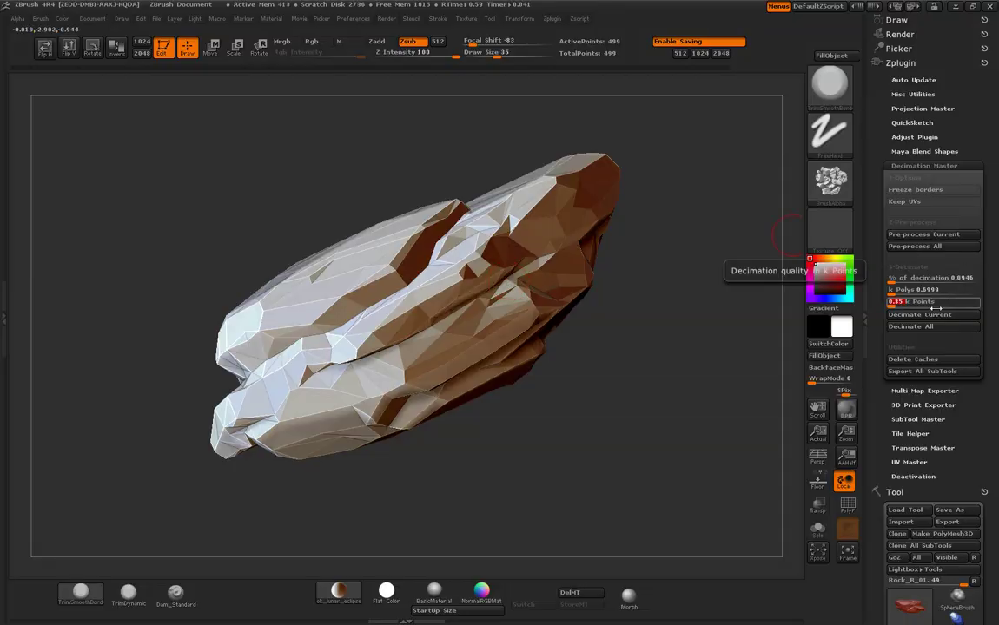
Decimate the rock to fewer points and export it over LOW_Rock_B_01.OBJ.
click(938, 315)
click(923, 316)
mouse_move(765, 296)
mouse_down()
mouse_move(668, 296)
mouse_move(763, 288)
mouse_up()
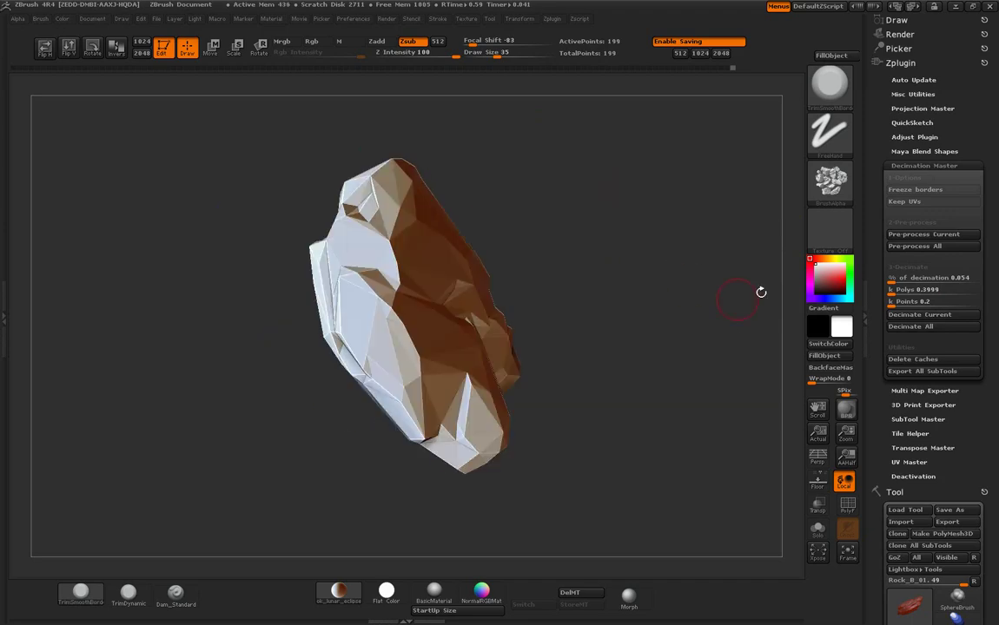
click(947, 522)
double_click(260, 114)
click(520, 309)
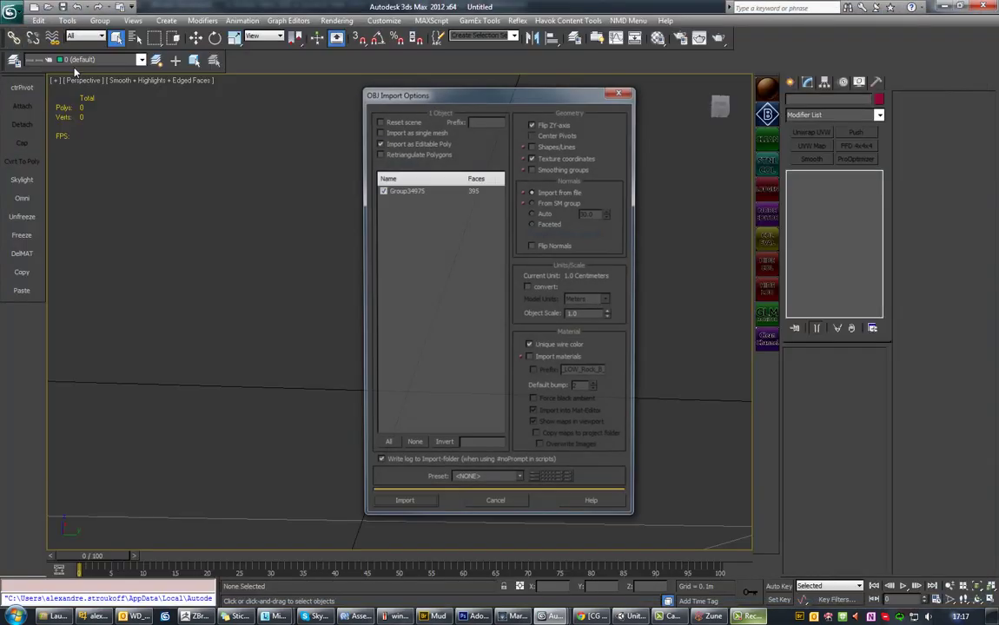
Import the re-exported rock into a maximized 3ds Max perspective view and orbit to judge it.
click(404, 500)
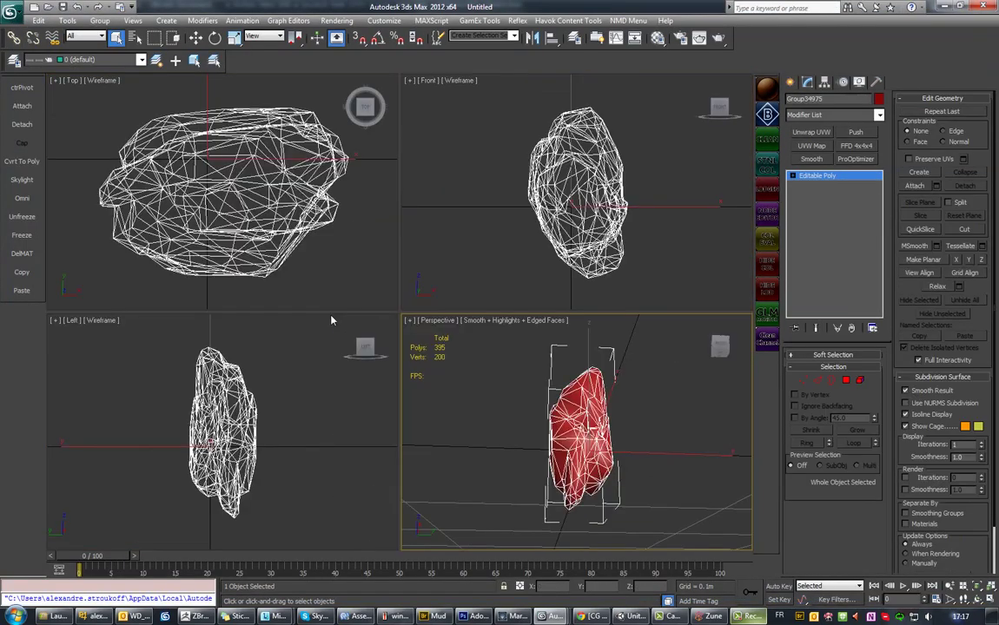
key(alt+w)
key(F4)
mouse_move(331, 320)
alt+middle_down()
mouse_move(408, 473)
mouse_move(522, 366)
mouse_move(460, 370)
mouse_move(528, 357)
mouse_move(446, 323)
alt+middle_up()
scroll(445, 323, up, 5)
Decimate the rock at 0.3 k Points (299 points) and overwrite LOW_Rock_B_01.OBJ.
key(alt+Tab)
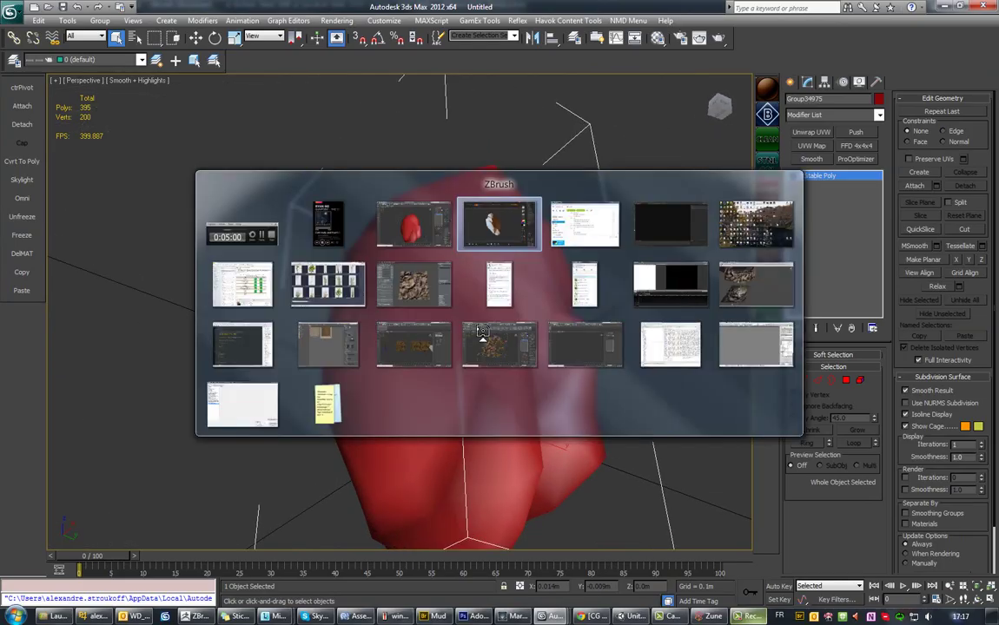
text(3)
key(Return)
click(919, 314)
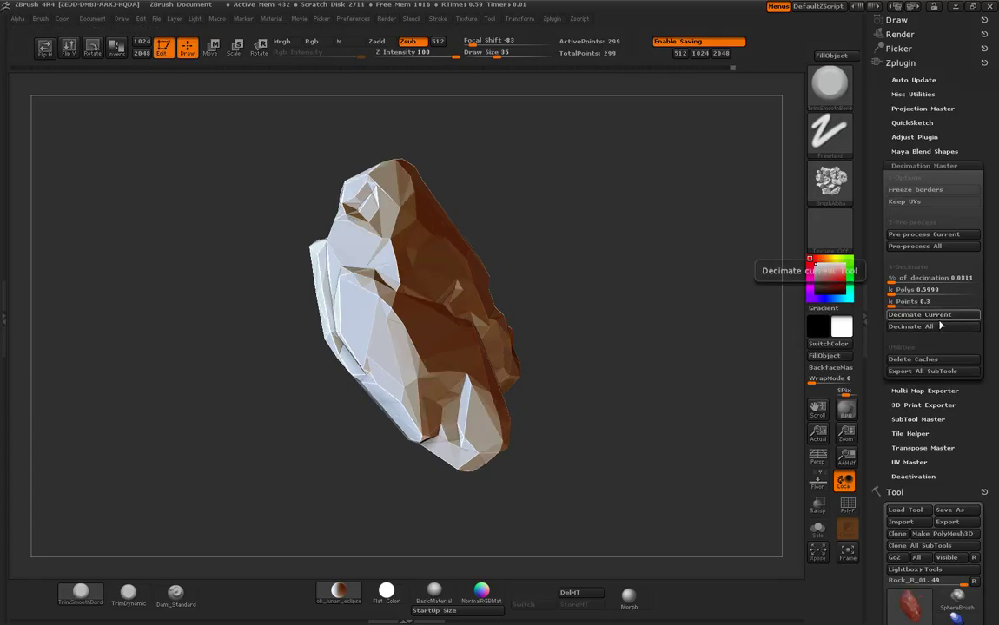
drag(755, 373, 643, 379)
click(947, 522)
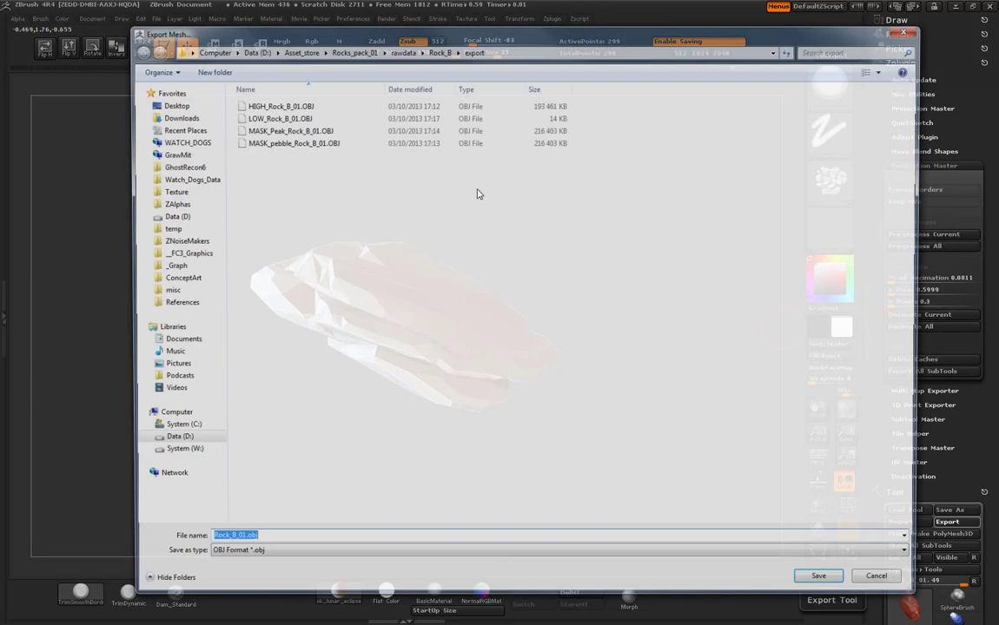
click(268, 106)
click(822, 595)
click(526, 310)
Replace the old rock in 3ds Max with the new LOW_Rock_B_01.OBJ (595 polygons, 300 vertices).
key(alt+Tab)
key(Delete)
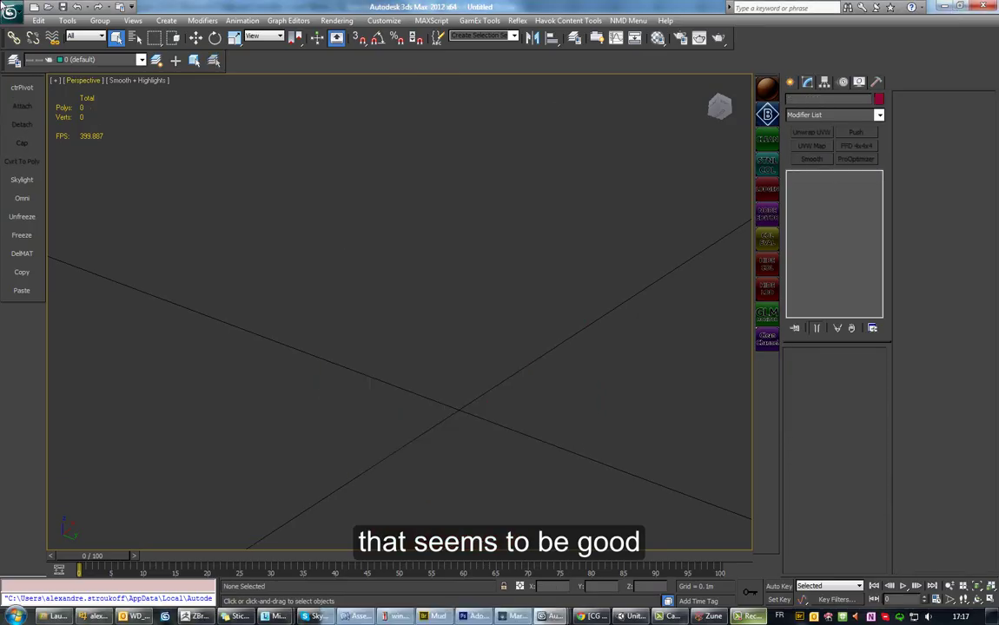
click(18, 13)
click(36, 221)
double_click(63, 64)
click(401, 507)
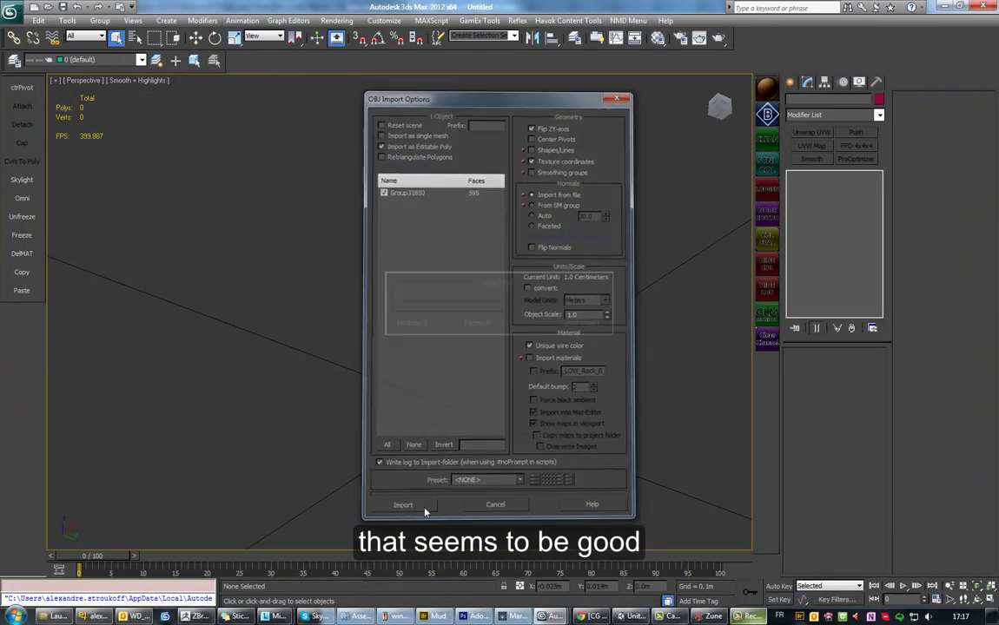
key(F4)
key(z)
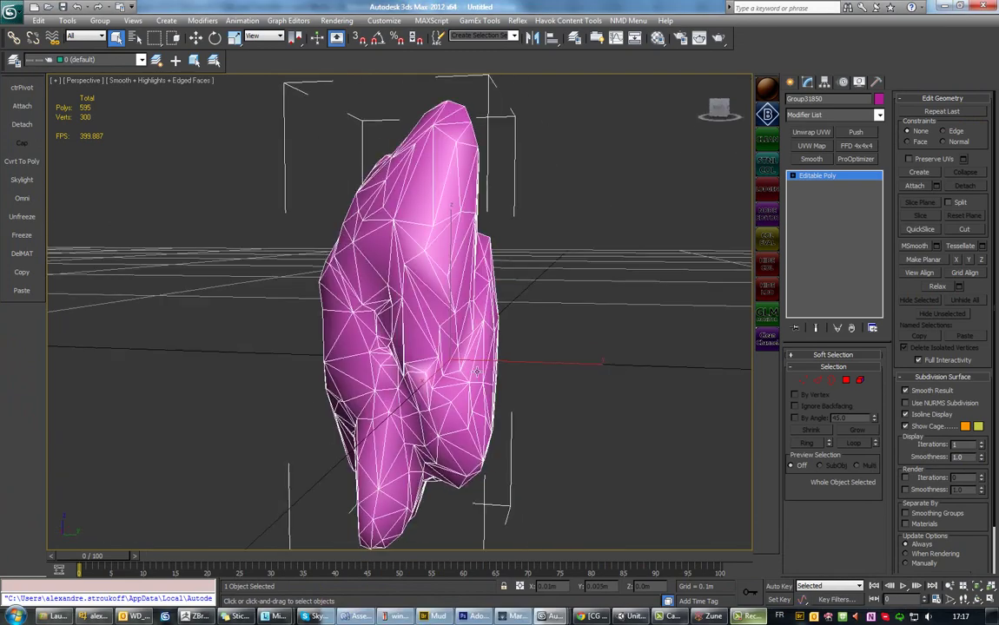
mouse_move(486, 347)
alt+middle_down()
mouse_move(521, 361)
mouse_move(478, 358)
alt+middle_up()
In vertex mode, weld the first stray vertices onto their neighbours with Weld and Target Weld.
key(1)
scroll(478, 358, up, 5)
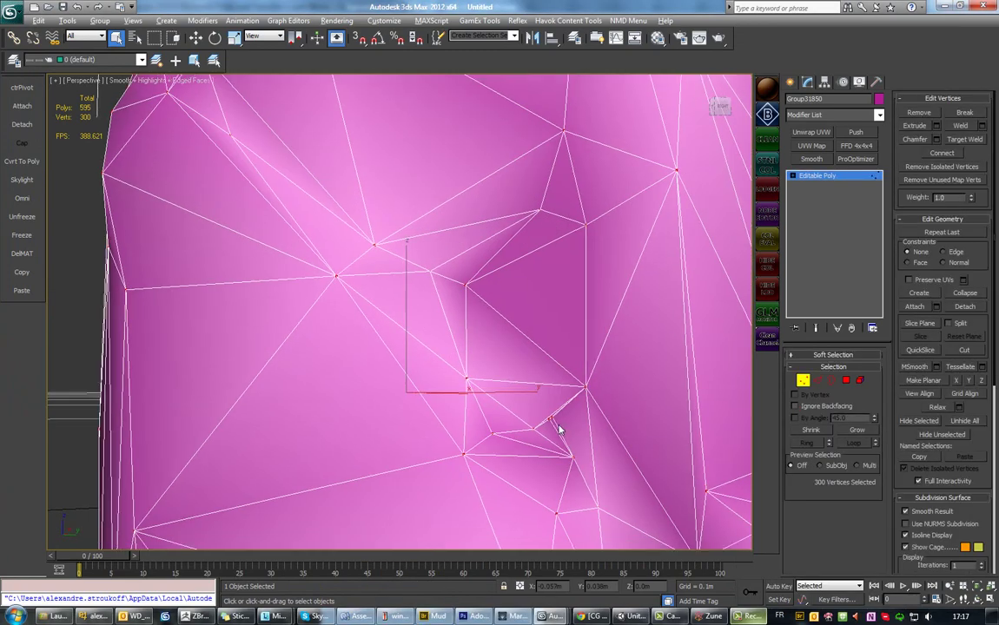
click(982, 126)
click(410, 350)
alt+middle_drag(544, 368, 486, 365)
click(965, 139)
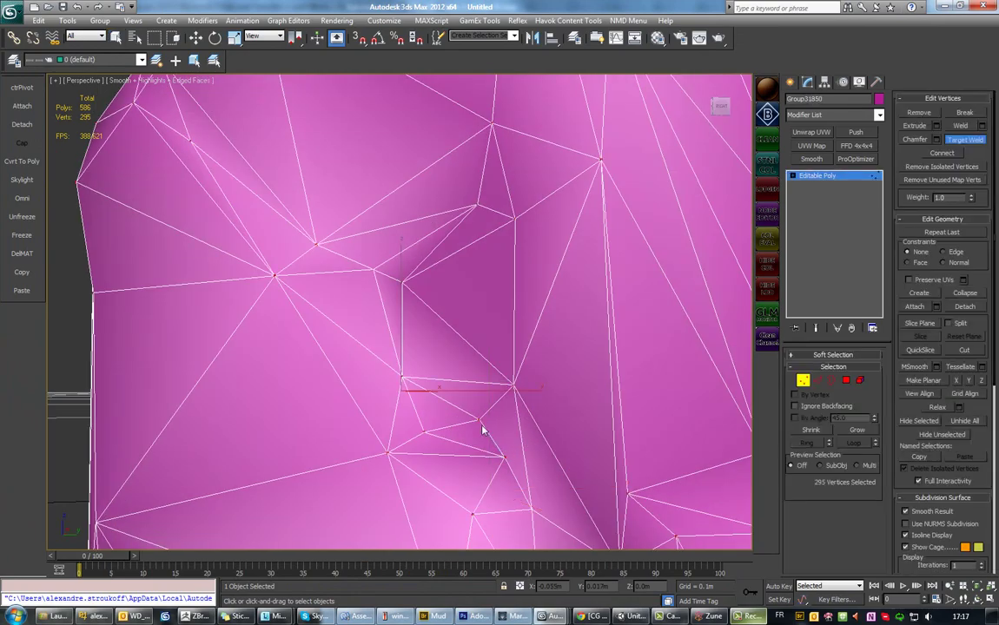
click(482, 424)
Find bad spots on another side of the rock and target-weld two more vertices.
alt+middle_drag(483, 426, 647, 417)
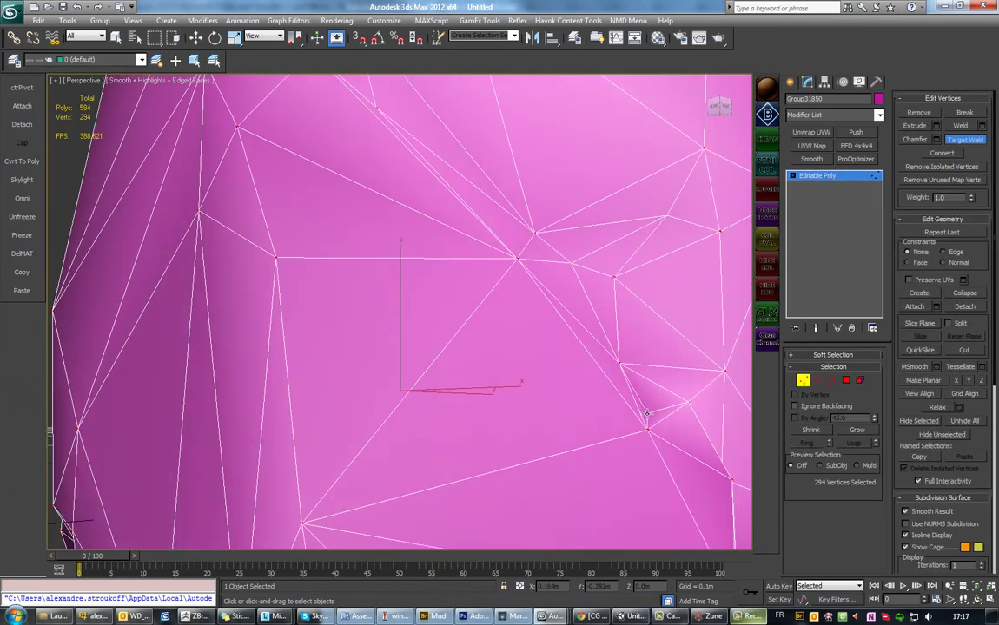
scroll(686, 402, down, 4)
mouse_move(598, 384)
alt+middle_down()
mouse_move(374, 331)
mouse_move(498, 331)
mouse_move(503, 341)
mouse_move(384, 312)
mouse_move(518, 328)
mouse_move(383, 310)
mouse_move(444, 325)
mouse_move(417, 219)
alt+middle_up()
scroll(517, 347, down, 4)
key(alt+c)
click(467, 331)
click(503, 305)
Target-weld a stray vertex on the rock's top, then stop welding.
scroll(444, 325, up, 3)
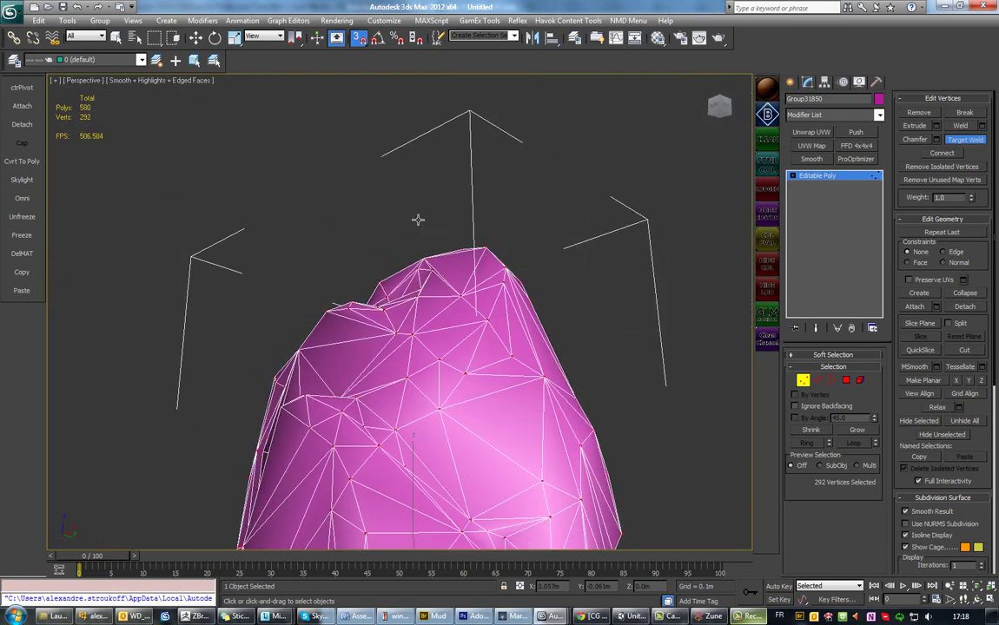
scroll(417, 219, up, 3)
alt+middle_drag(401, 346, 450, 285)
key(alt+c)
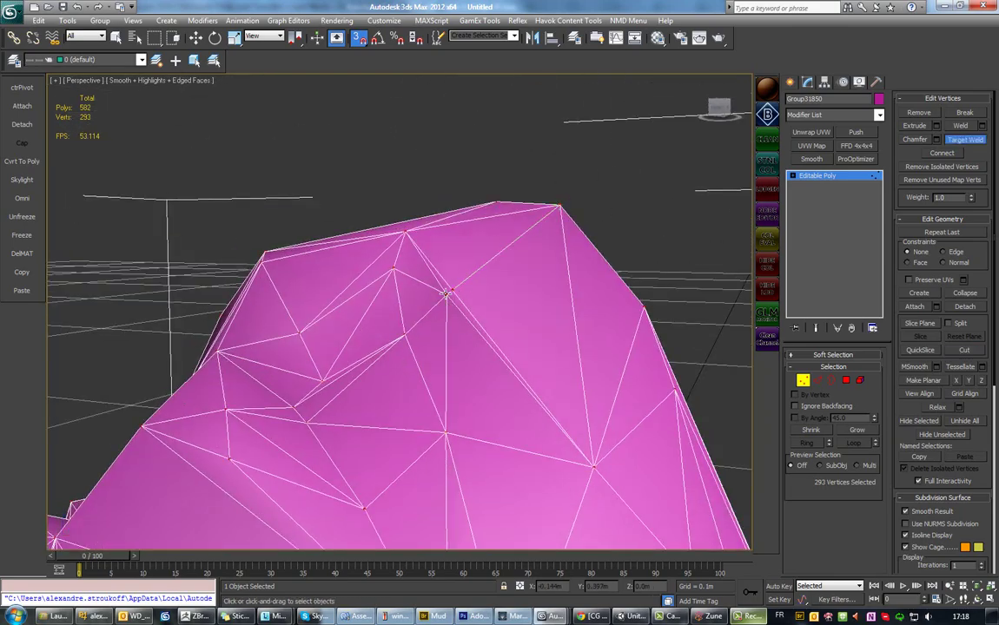
click(445, 294)
mouse_move(299, 285)
alt+middle_down()
mouse_move(335, 309)
mouse_move(430, 261)
mouse_move(426, 205)
mouse_move(448, 256)
mouse_move(437, 265)
mouse_move(443, 287)
mouse_move(499, 324)
alt+middle_up()
right_click(443, 287)
Review the smooth-shaded rock without edges, then show the edge overlay again.
key(F4)
scroll(466, 360, down, 3)
scroll(457, 351, up, 3)
alt+middle_drag(457, 351, 465, 409)
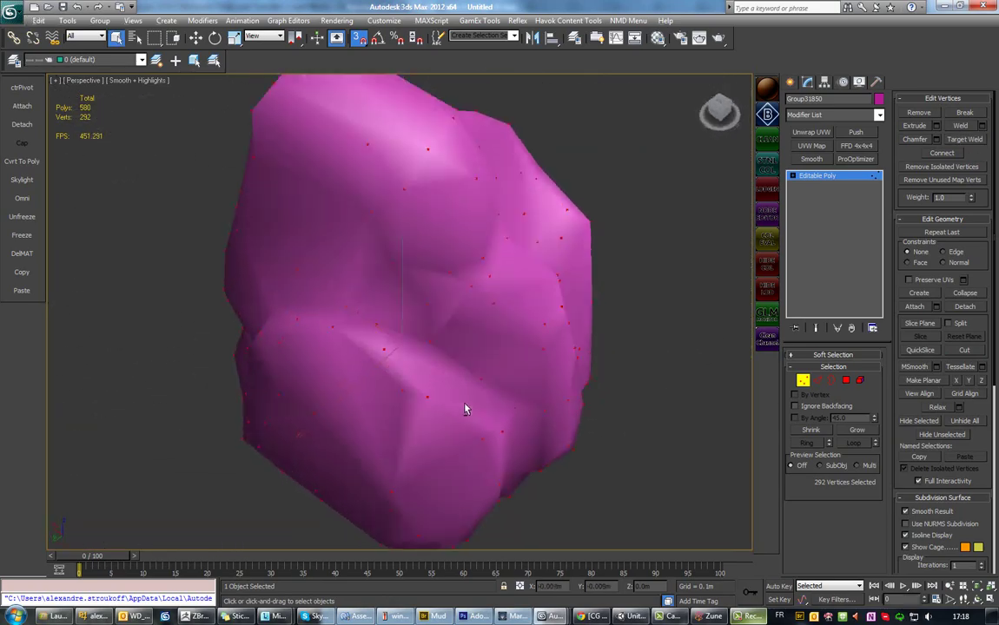
scroll(511, 337, up, 3)
alt+middle_drag(511, 338, 544, 373)
key(F4)
Select three stray vertices and weld them into one.
key(alt+c)
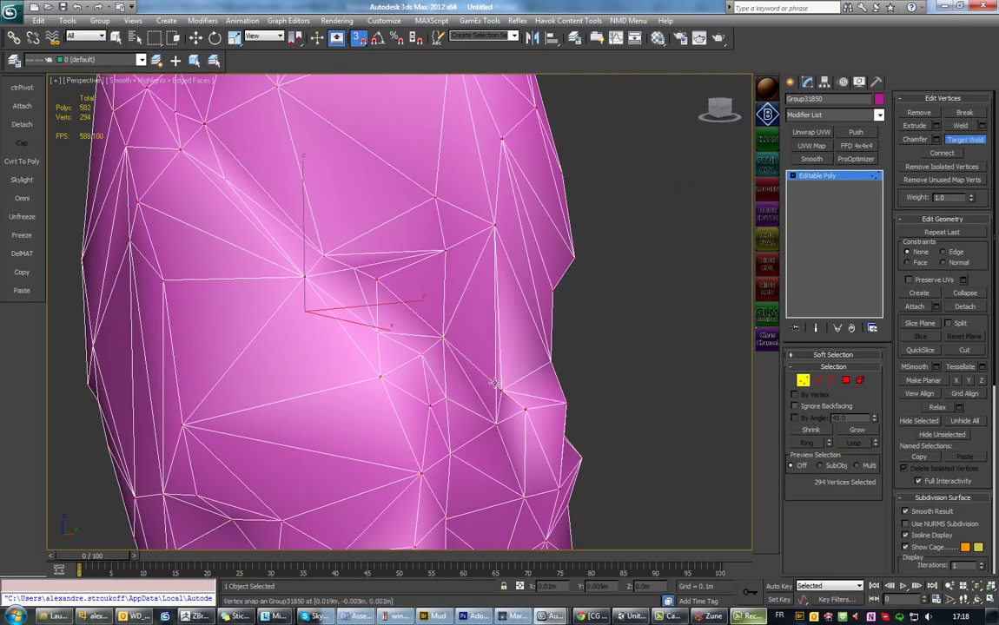
alt+middle_drag(501, 393, 468, 319)
scroll(441, 345, up, 2)
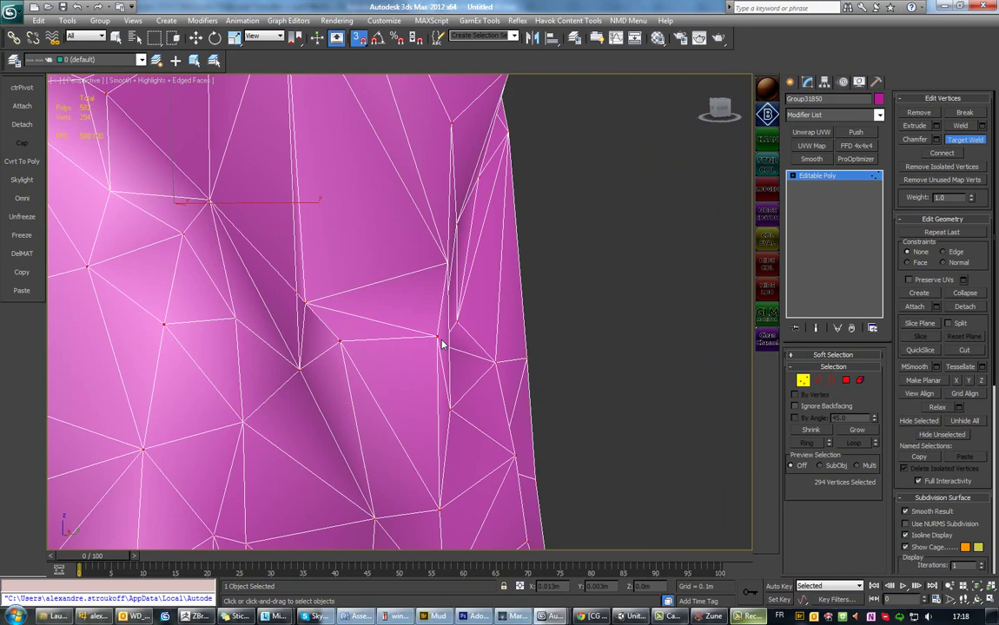
click(306, 307)
key(w)
mouse_move(326, 287)
alt+middle_down()
mouse_move(320, 302)
mouse_move(341, 324)
mouse_move(350, 263)
alt+middle_up()
click(960, 125)
Inspect the cleaned rock, now at 290 vertices and 576 polygons, from several sides.
scroll(347, 415, down, 5)
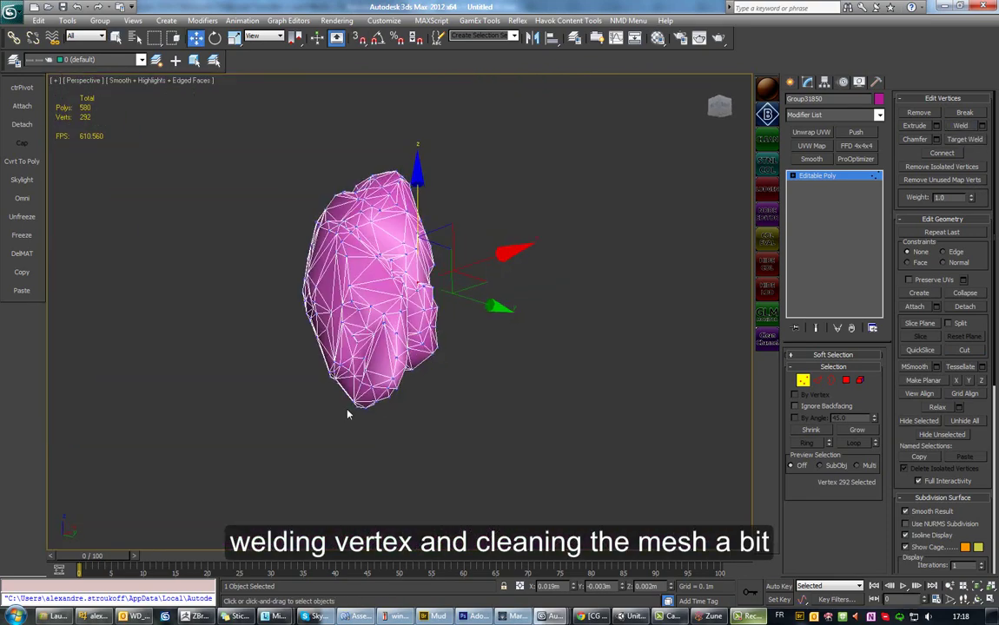
scroll(348, 415, up, 5)
mouse_move(390, 357)
alt+middle_down()
mouse_move(374, 401)
mouse_move(315, 374)
mouse_move(321, 338)
mouse_move(282, 318)
alt+middle_up()
mouse_move(311, 293)
alt+middle_down()
mouse_move(314, 263)
mouse_move(343, 373)
mouse_move(346, 312)
mouse_move(351, 343)
mouse_move(334, 346)
mouse_move(379, 364)
mouse_move(405, 396)
alt+middle_up()
scroll(383, 364, up, 5)
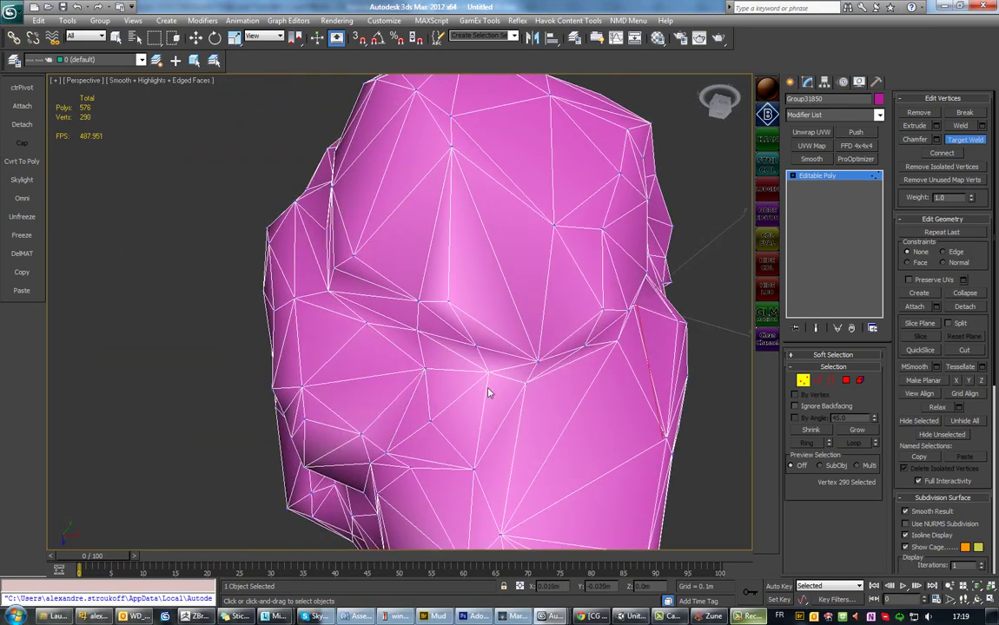
mouse_move(488, 394)
alt+middle_down()
mouse_move(408, 414)
mouse_move(470, 365)
alt+middle_up()
Preview the rock with a TurboSmooth modifier, then delete the modifier.
key(1)
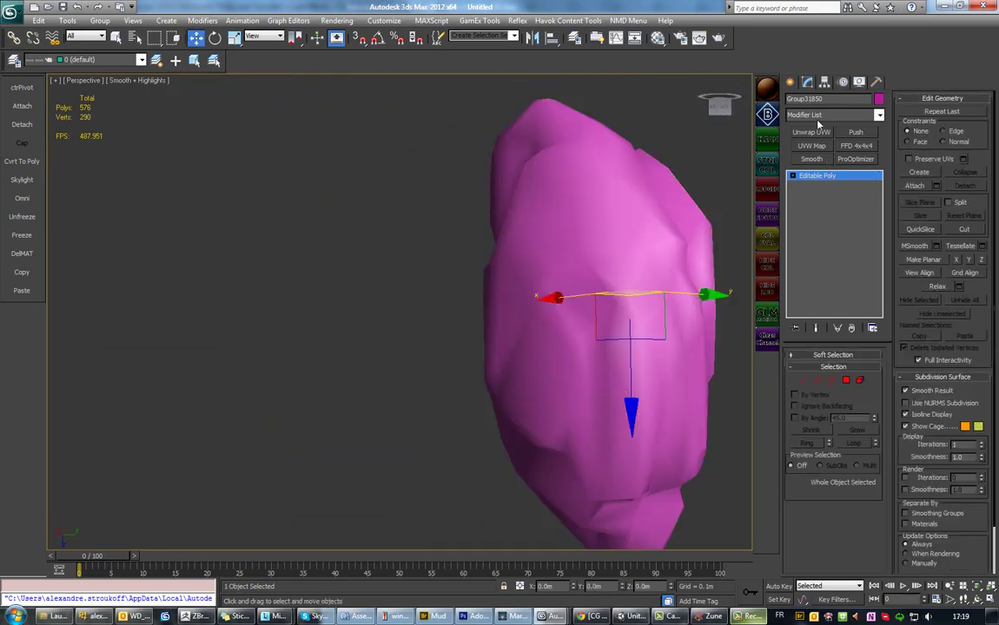
click(818, 116)
click(815, 442)
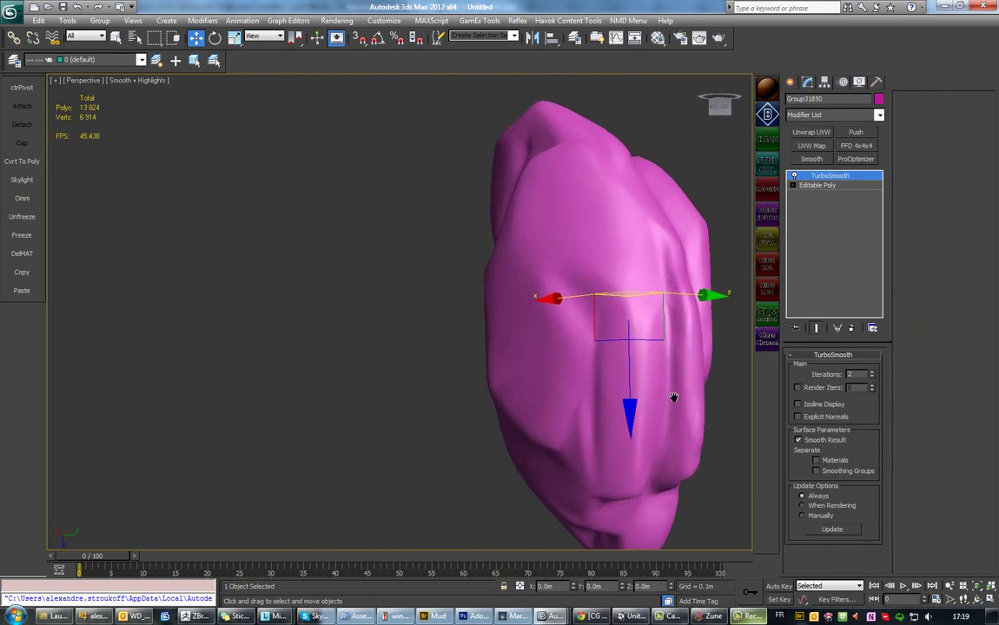
mouse_move(672, 397)
alt+middle_down()
mouse_move(648, 488)
mouse_move(476, 448)
mouse_move(620, 363)
mouse_move(522, 330)
mouse_move(556, 365)
mouse_move(445, 283)
mouse_move(466, 330)
mouse_move(452, 391)
mouse_move(434, 340)
mouse_move(405, 359)
alt+middle_up()
key(F4)
click(851, 327)
Remove an unwanted vertex from the rock mesh.
key(2)
scroll(521, 347, up, 5)
scroll(548, 371, up, 3)
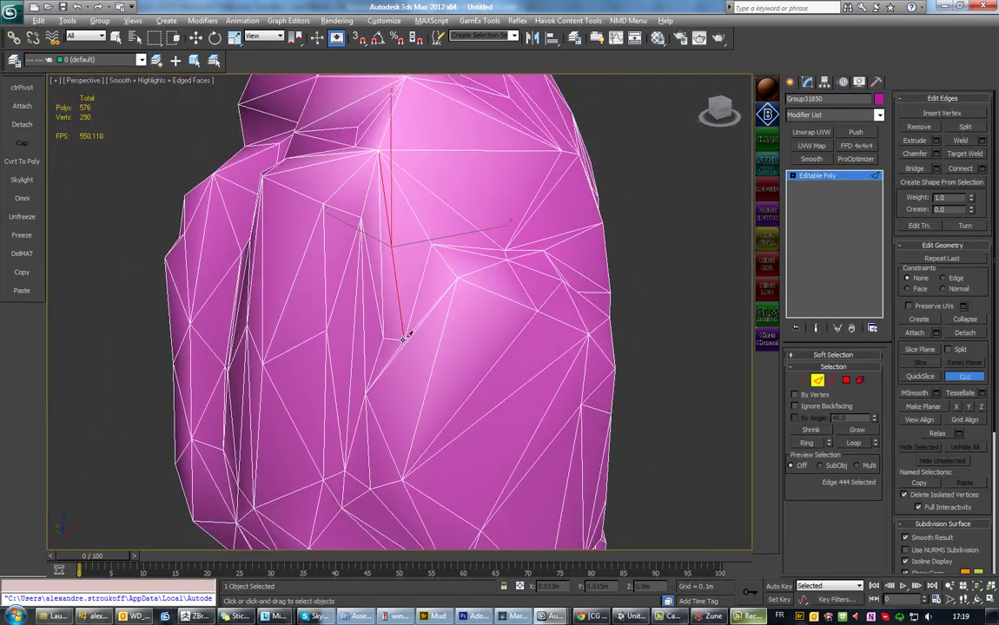
key(1)
key(BackSpace)
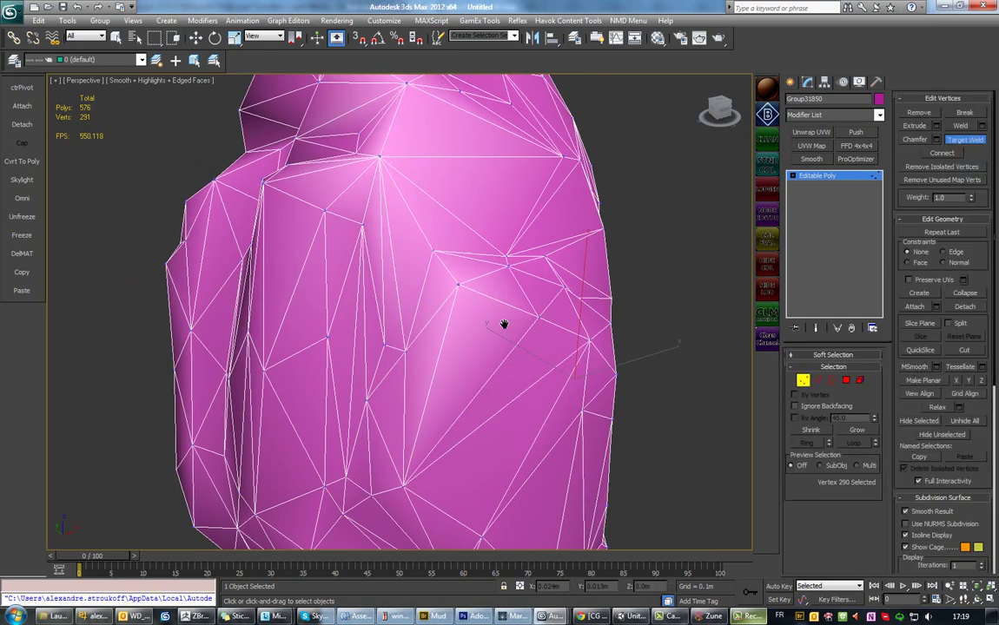
mouse_move(504, 324)
alt+middle_down()
mouse_move(472, 276)
mouse_move(393, 325)
mouse_move(443, 425)
mouse_move(523, 487)
alt+middle_up()
key(w)
Target-weld a stray vertex onto its neighbour, leaving 288 vertices and 570 polygons.
key(1)
click(443, 426)
mouse_move(504, 437)
alt+middle_down()
mouse_move(491, 424)
mouse_move(597, 430)
mouse_move(599, 379)
mouse_move(675, 306)
mouse_move(382, 328)
alt+middle_up()
key(w)
key(4)
key(1)
click(373, 287)
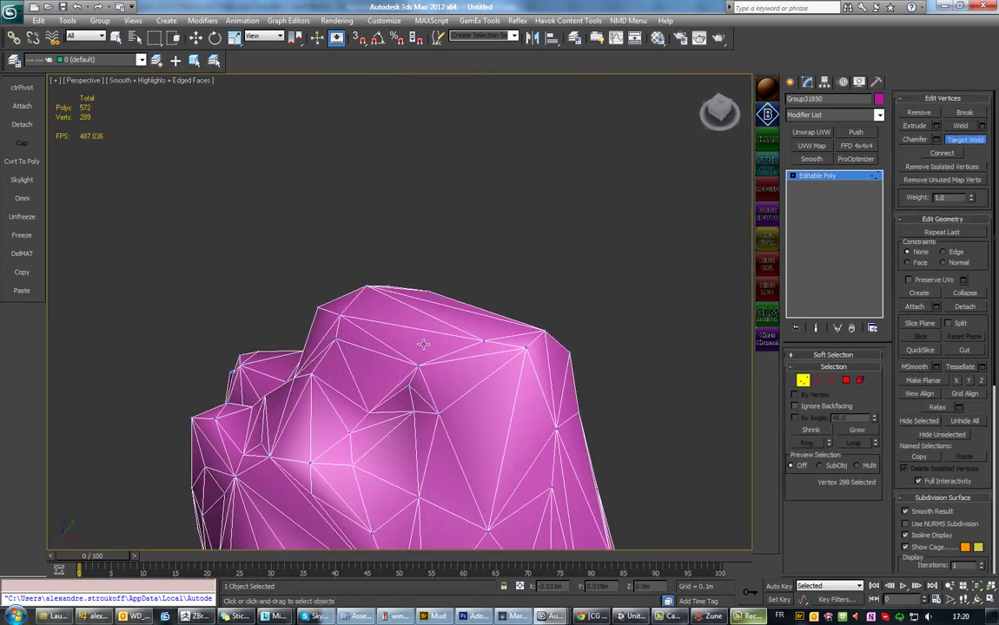
mouse_move(374, 287)
alt+middle_down()
mouse_move(373, 375)
mouse_move(492, 252)
alt+middle_up()
mouse_move(493, 298)
alt+middle_down()
mouse_move(495, 339)
mouse_move(354, 281)
mouse_move(473, 295)
alt+middle_up()
key(w)
key(ctrl+s)
Save the scene as Rock_B.max in the project's max folder.
click(273, 28)
click(293, 50)
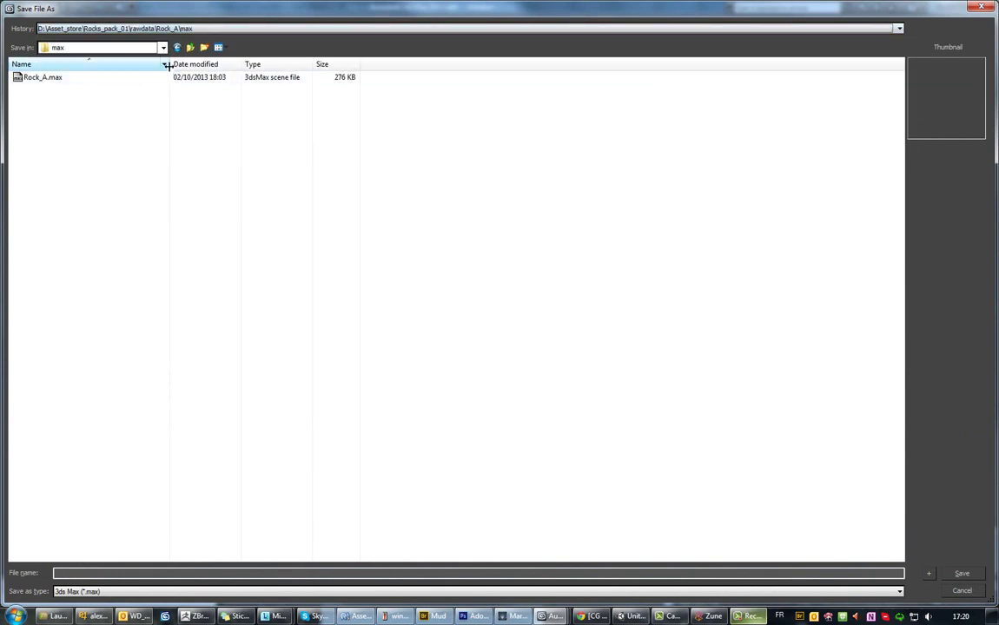
click(86, 76)
key(BackSpace)
double_click(74, 102)
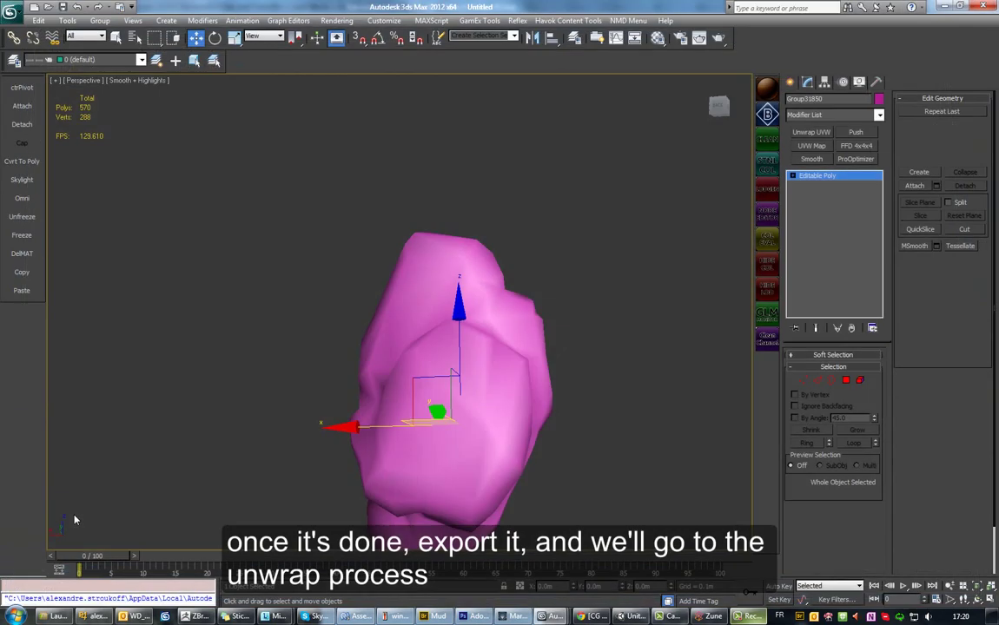
click(11, 14)
click(43, 193)
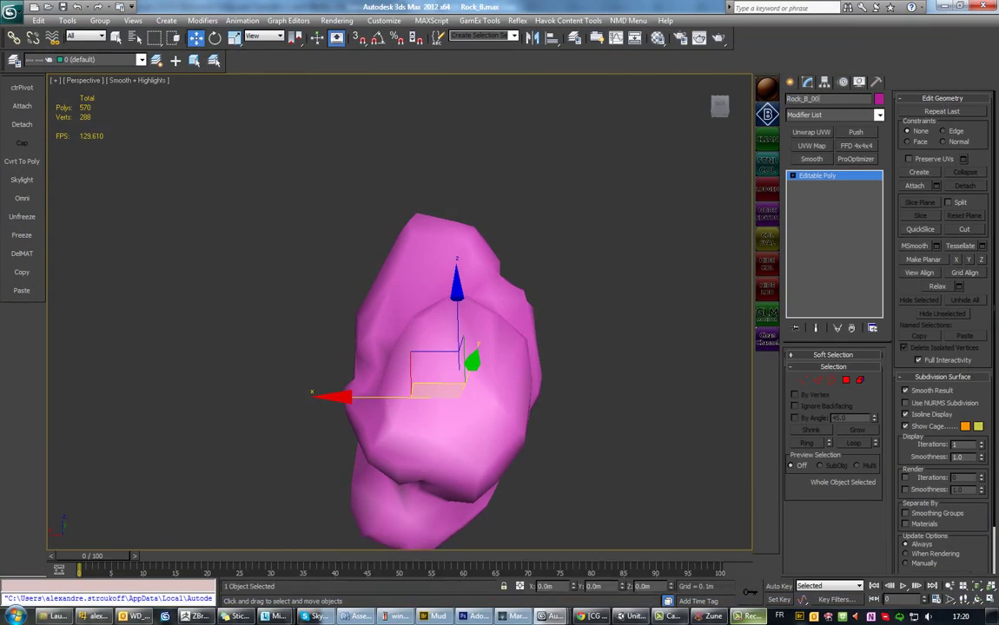
Export the rock as OBJ, replacing LOW_Rock_B_01.OBJ in the Rock_B export folder.
click(12, 12)
mouse_move(65, 29)
click(99, 48)
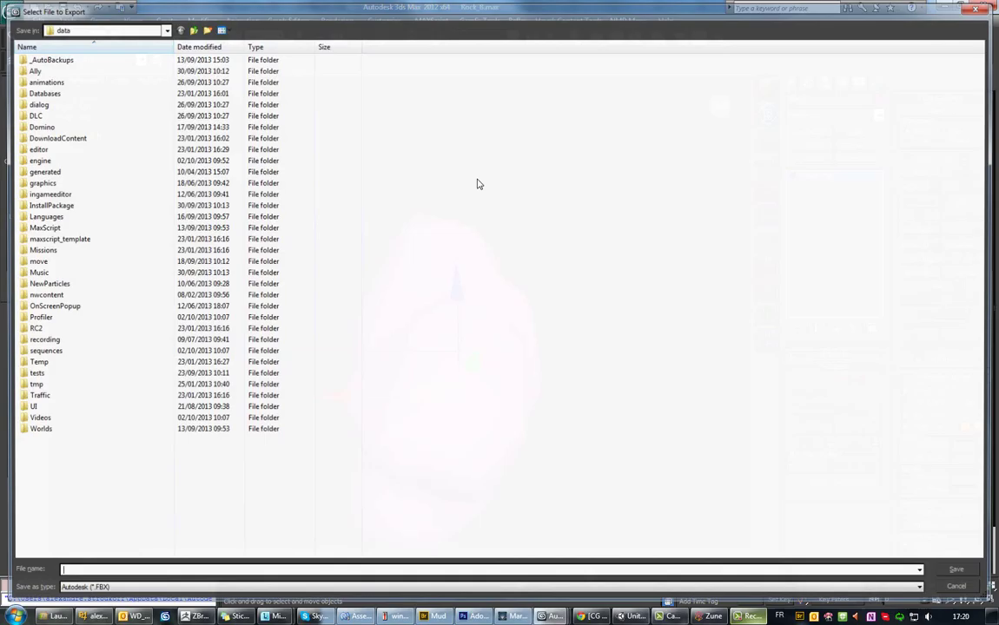
click(66, 29)
click(52, 38)
double_click(34, 56)
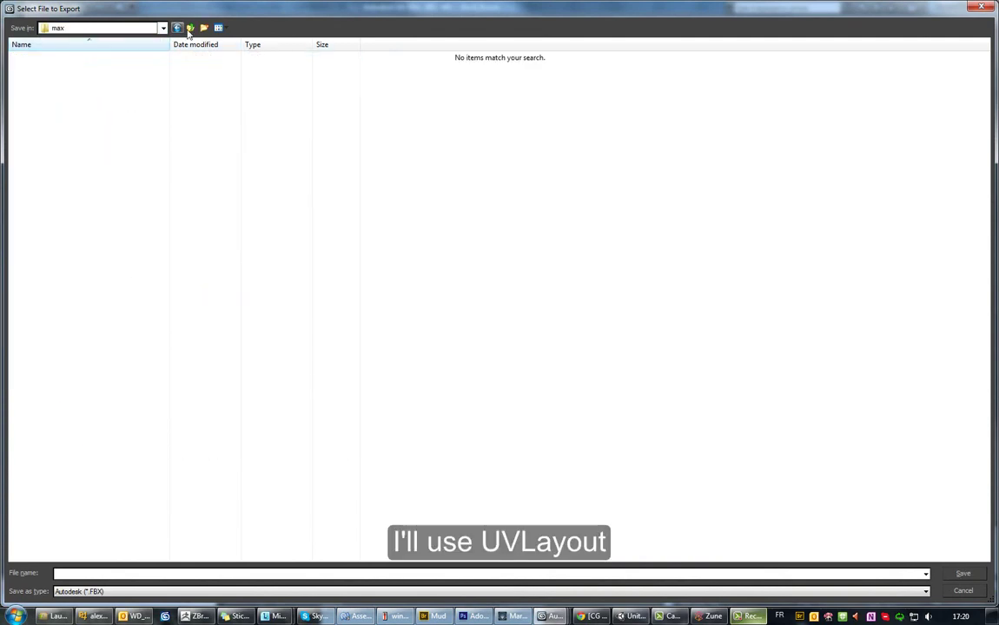
key(alt+Down)
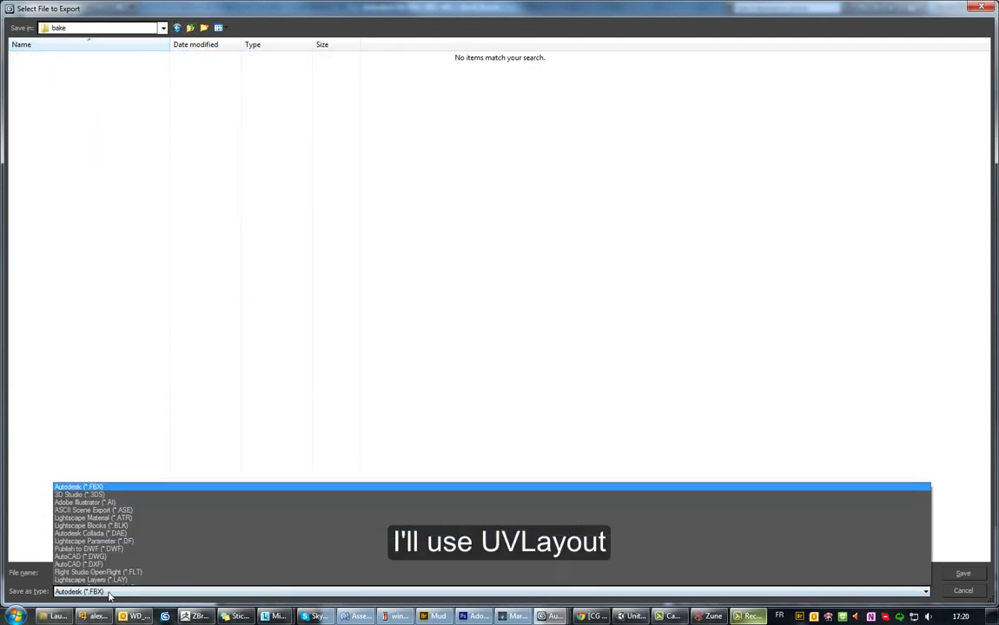
key(g)
key(Return)
double_click(52, 69)
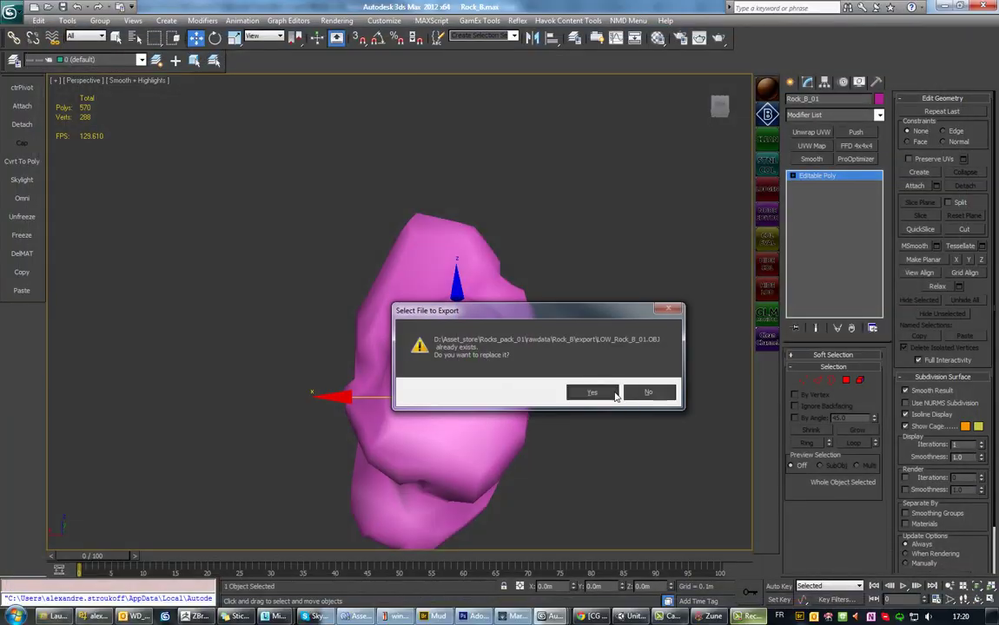
click(584, 390)
click(430, 405)
Launch UVLayout from the Start search with 'uv'.
key(super)
text(uv)
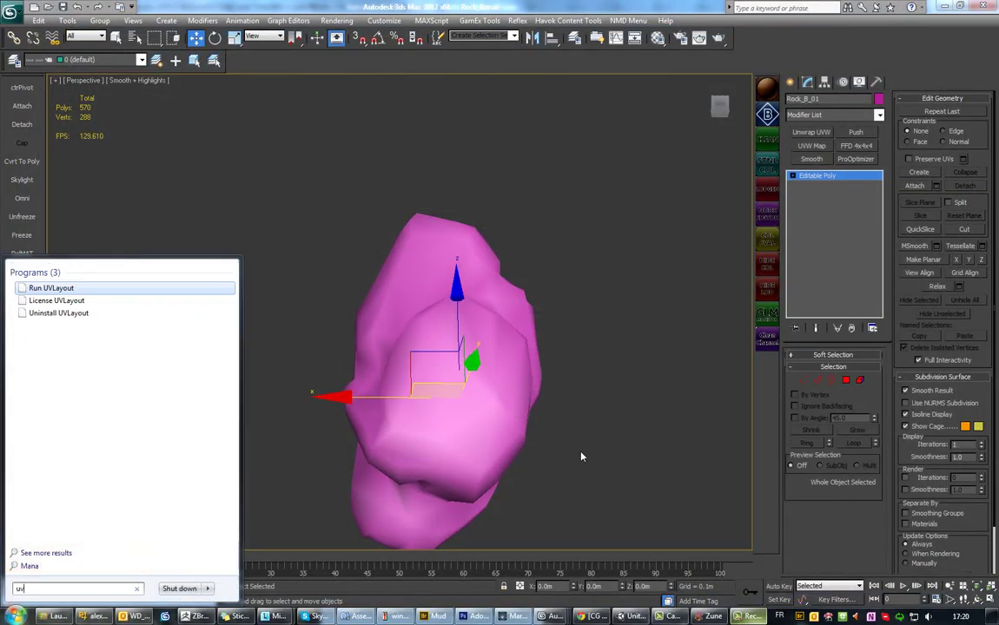
key(Return)
drag(44, 26, 40, 55)
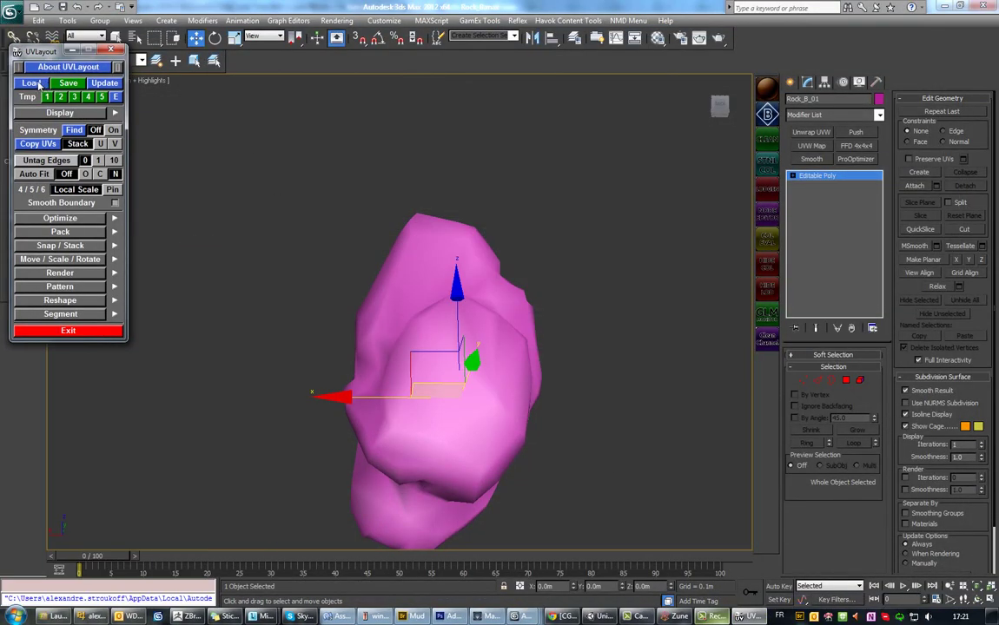
In the Load dialog, browse to D:\Asset_store\Rocks_pack_01.
click(31, 83)
click(174, 84)
click(178, 73)
click(174, 85)
click(178, 73)
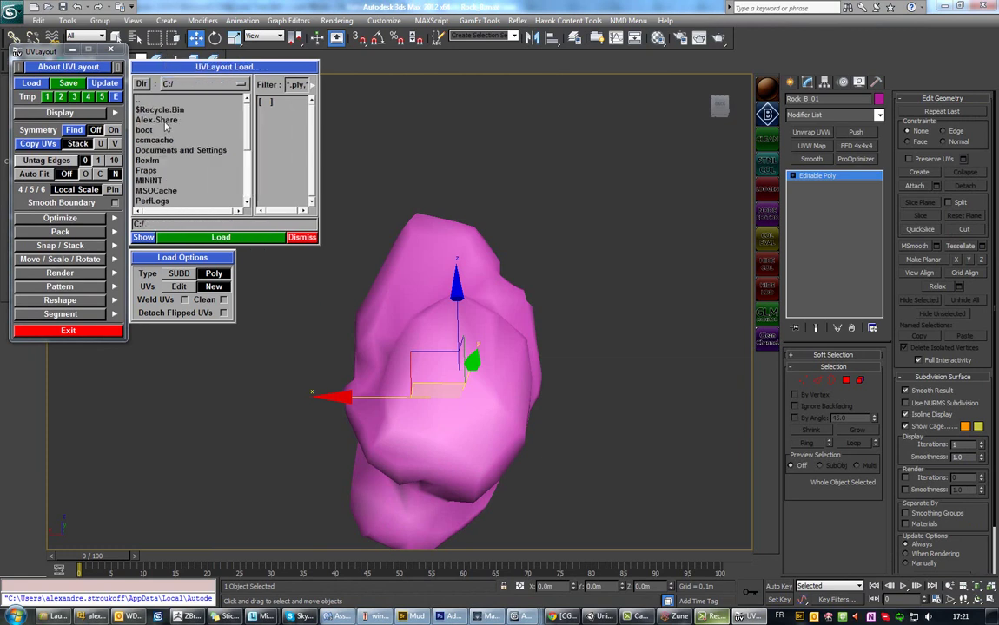
double_click(161, 109)
double_click(152, 102)
double_click(139, 99)
double_click(152, 130)
double_click(152, 119)
double_click(156, 109)
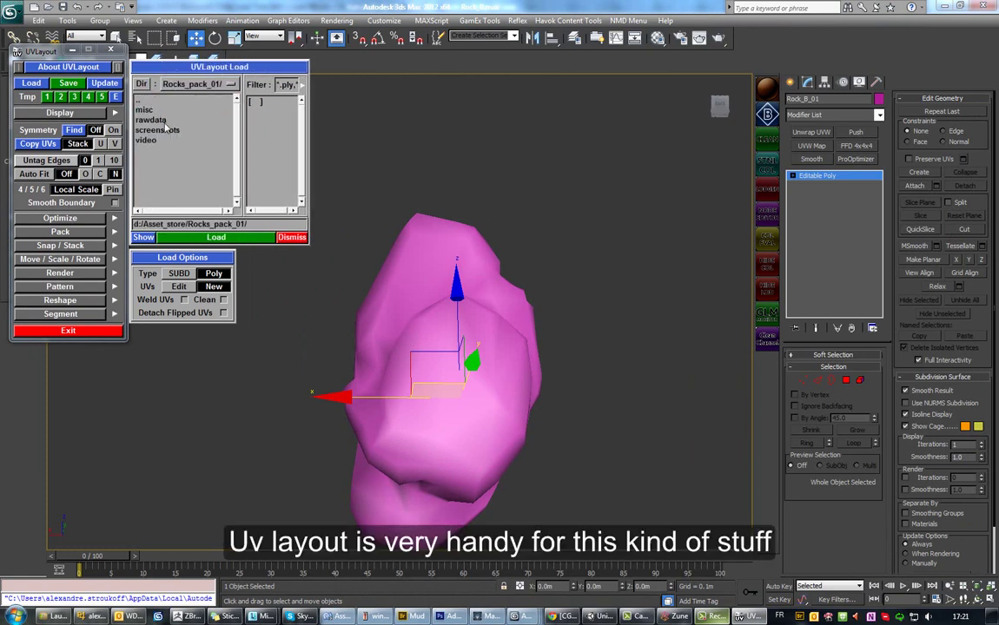
Open rawdata/Rock_B/export and load LOW_Rock_B_01.OBJ as a Poly mesh.
double_click(162, 111)
double_click(137, 100)
double_click(137, 100)
double_click(137, 100)
double_click(173, 121)
double_click(156, 110)
double_click(162, 127)
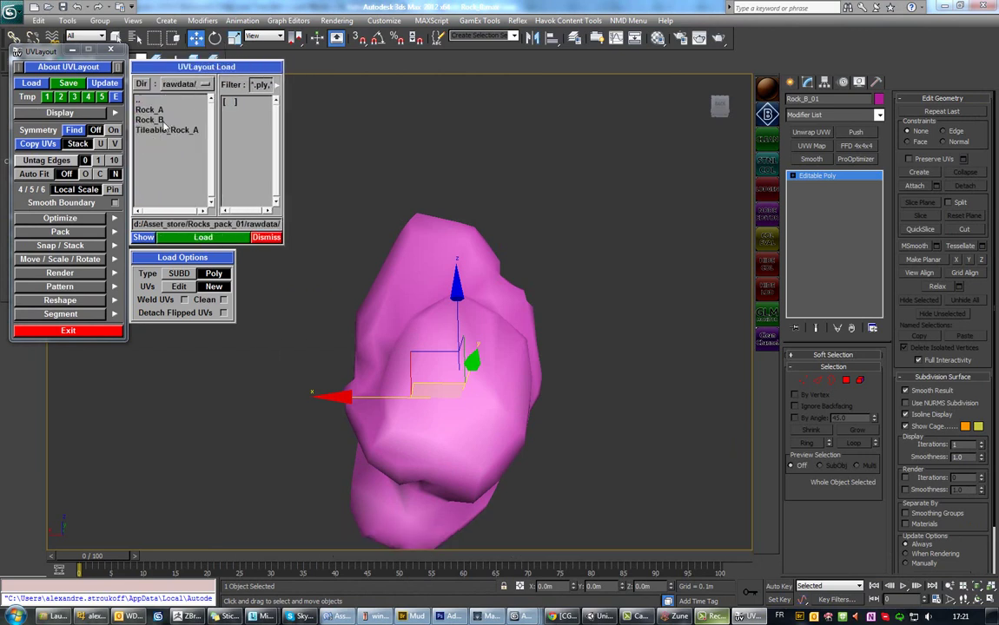
double_click(154, 123)
double_click(247, 104)
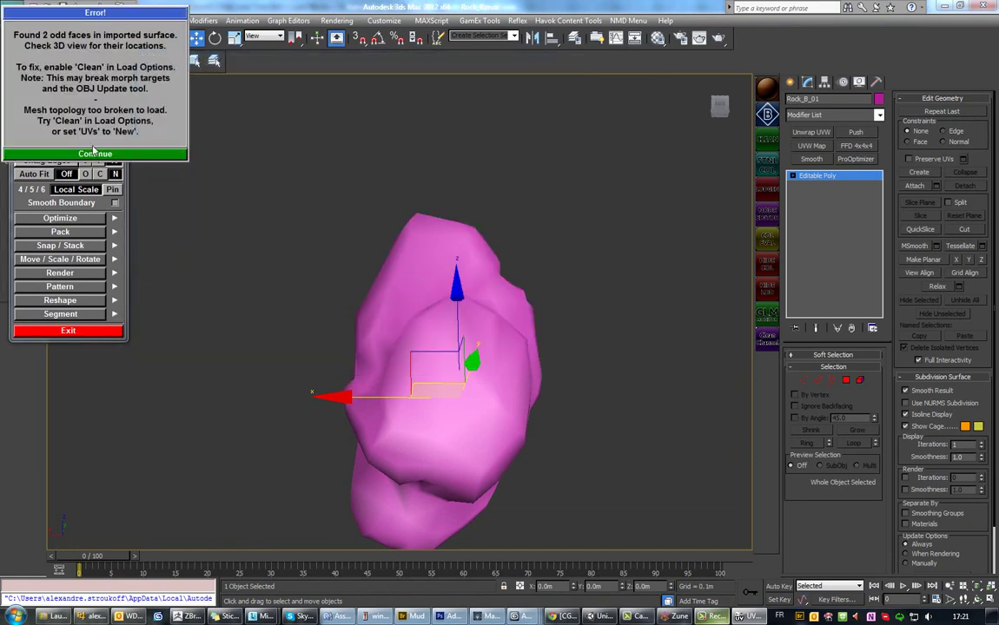
click(94, 216)
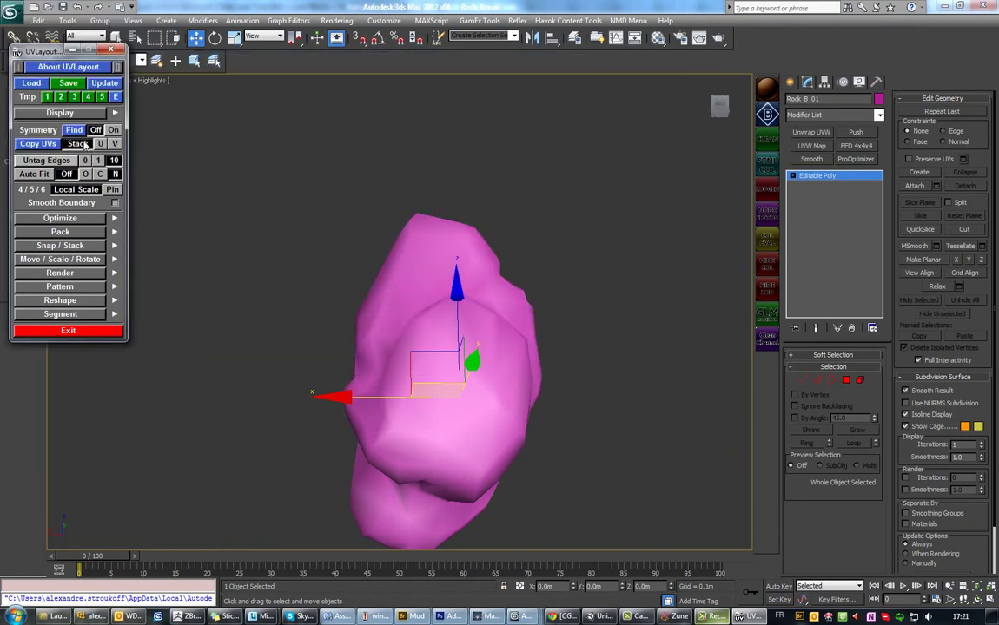
click(31, 82)
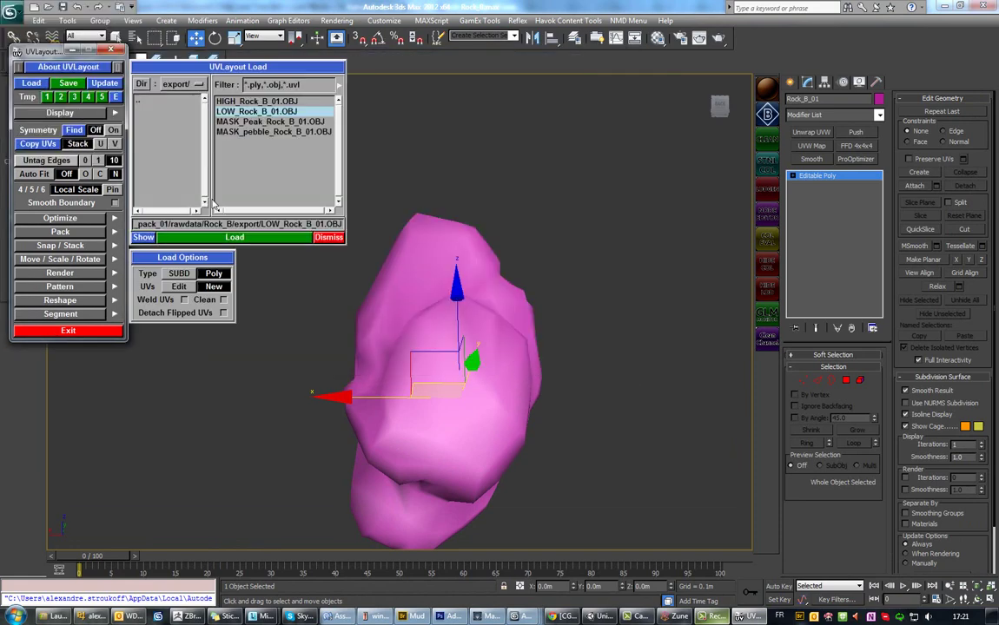
click(238, 239)
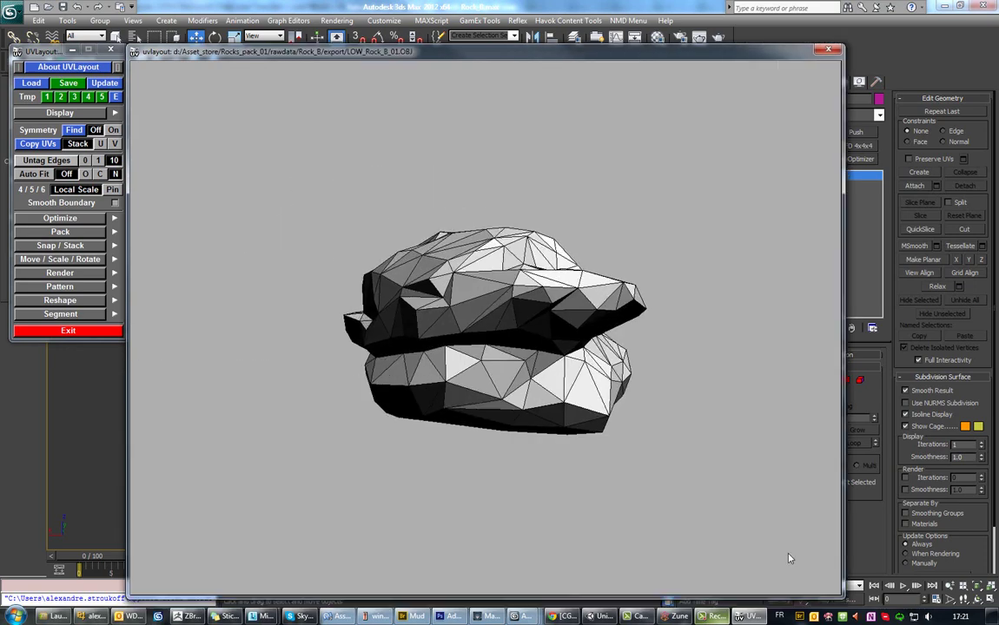
Mark seam edges along the crack in the rock.
drag(789, 558, 553, 359)
drag(446, 345, 450, 347)
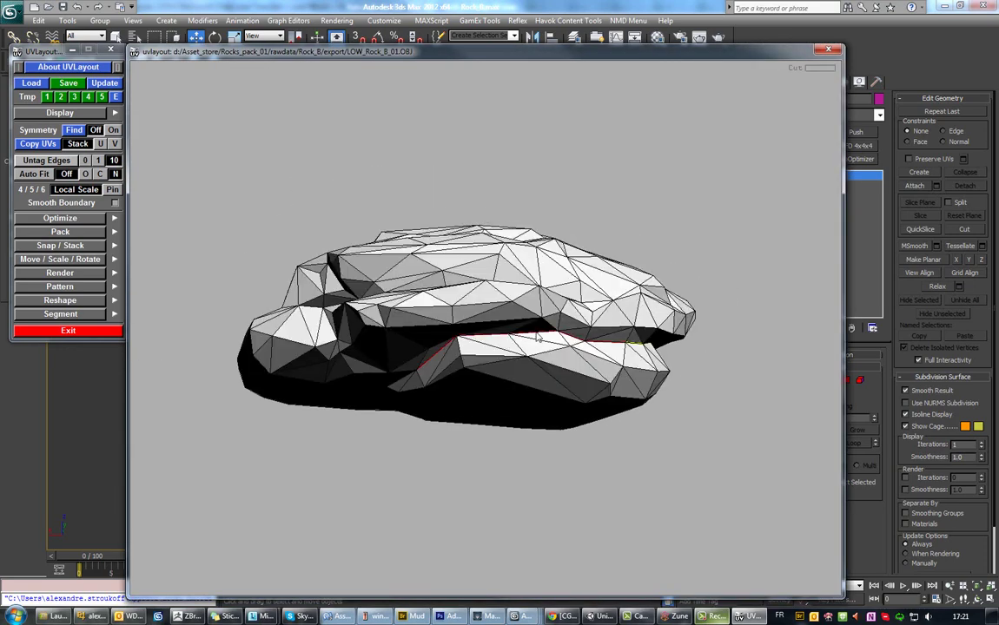
mouse_move(538, 337)
mouse_down()
mouse_move(450, 334)
mouse_move(476, 342)
mouse_move(453, 343)
mouse_up()
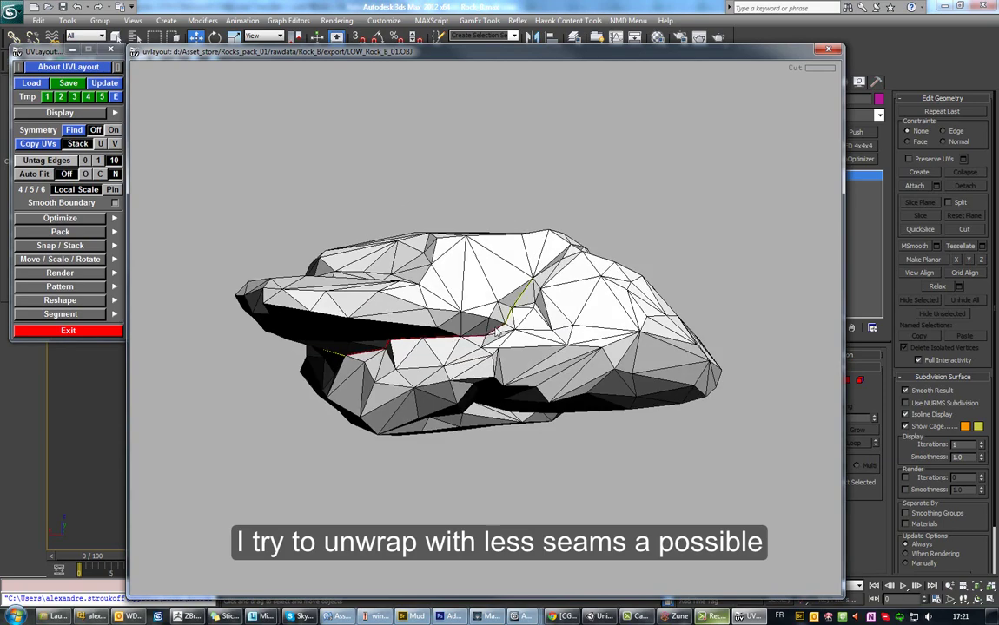
mouse_move(519, 304)
mouse_down()
mouse_move(446, 318)
mouse_move(481, 265)
mouse_move(506, 273)
mouse_move(527, 342)
mouse_move(379, 370)
mouse_move(458, 393)
mouse_move(500, 351)
mouse_up()
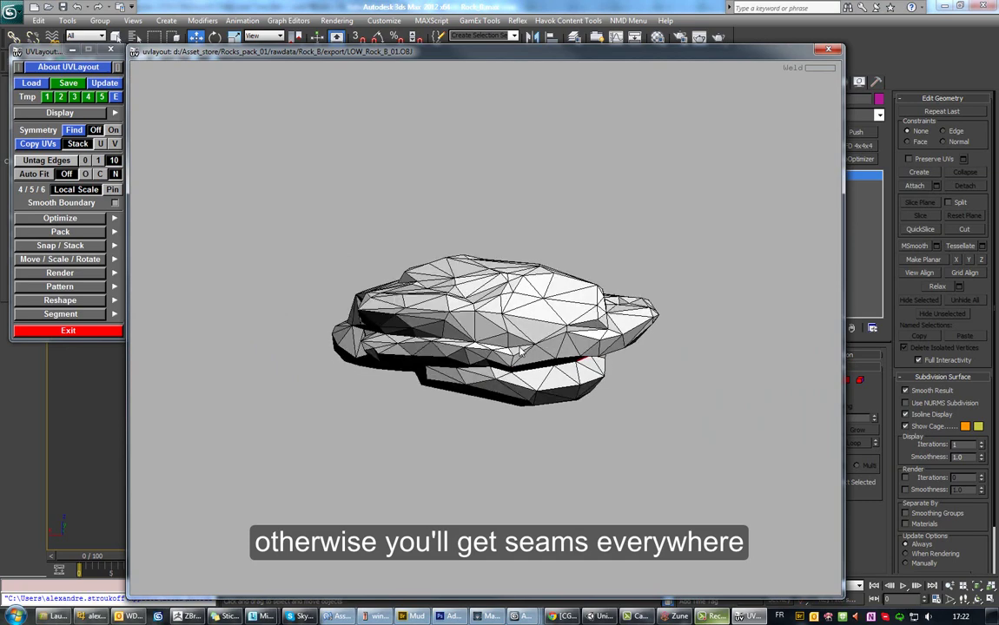
key(c)
Cut the seam, detach the rock into two pieces and flatten one.
mouse_move(563, 352)
mouse_down()
mouse_move(460, 364)
mouse_move(477, 359)
mouse_move(472, 412)
mouse_up()
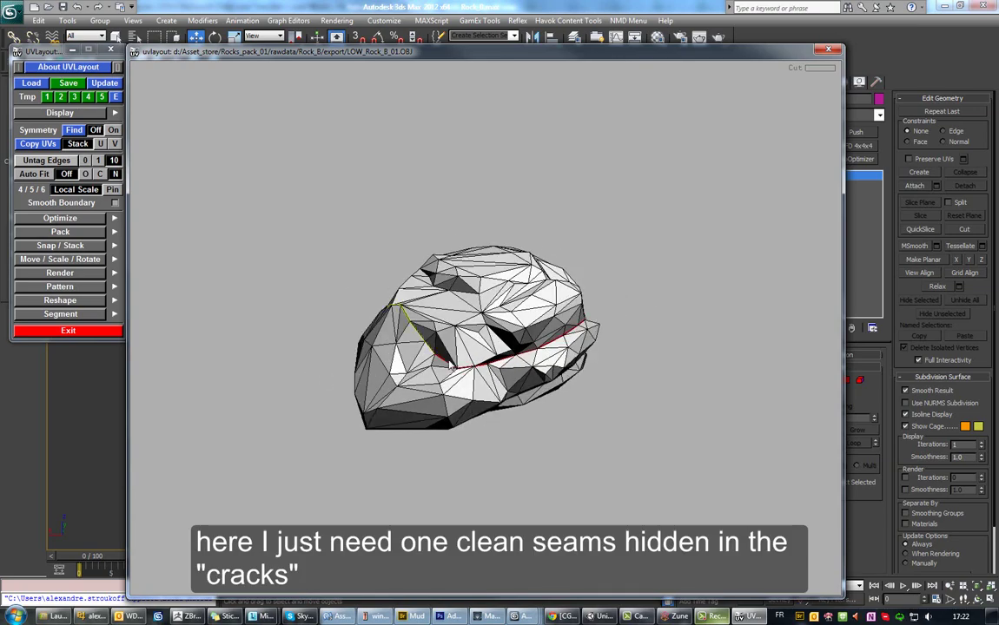
drag(450, 366, 510, 349)
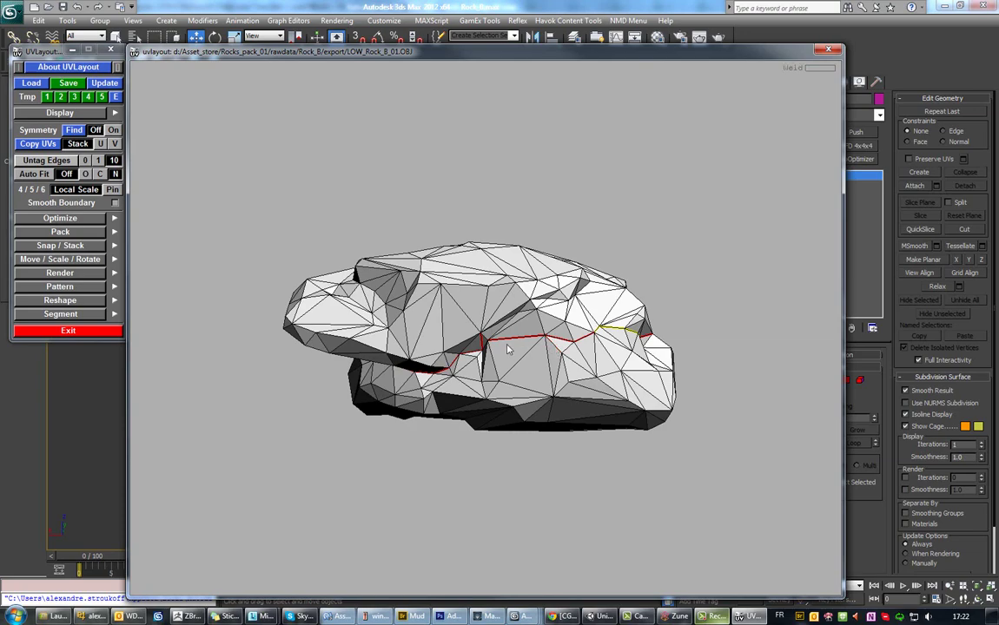
key(c)
key(d)
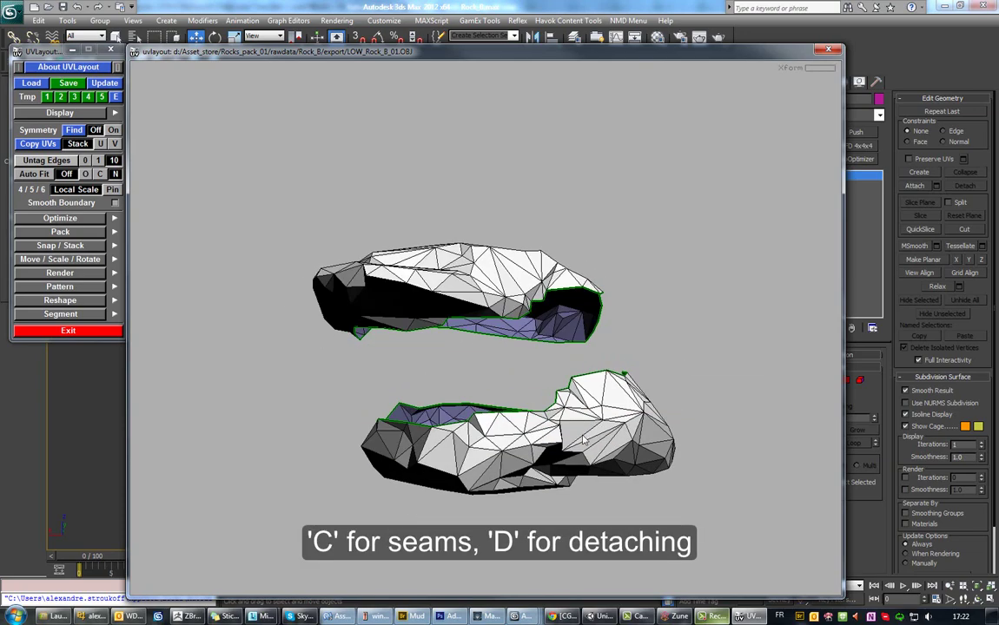
key(Return)
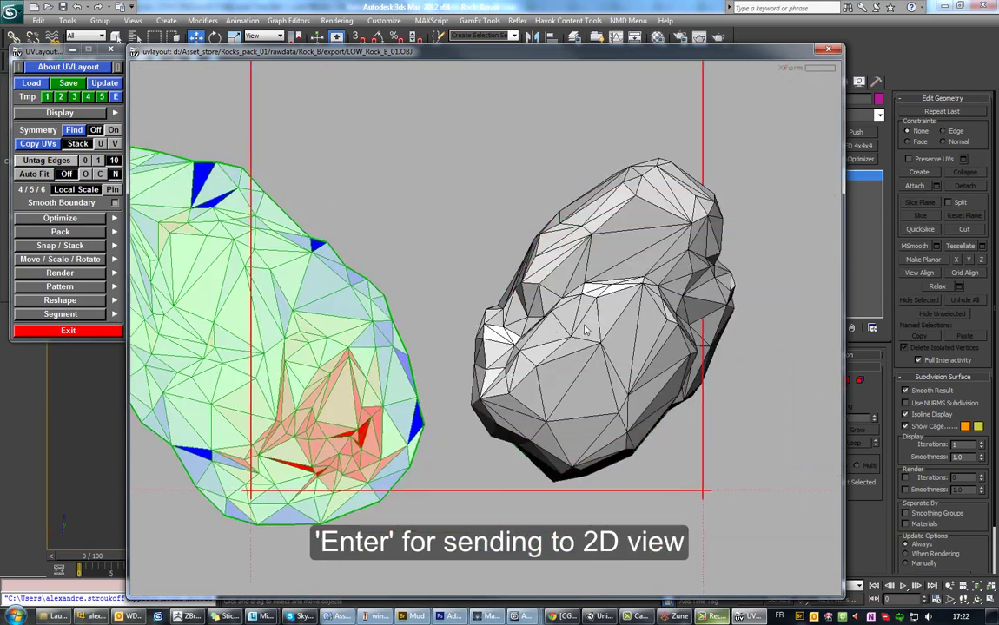
Send both rock pieces to the UV view and repeatedly relax the left and right shells.
key(Return)
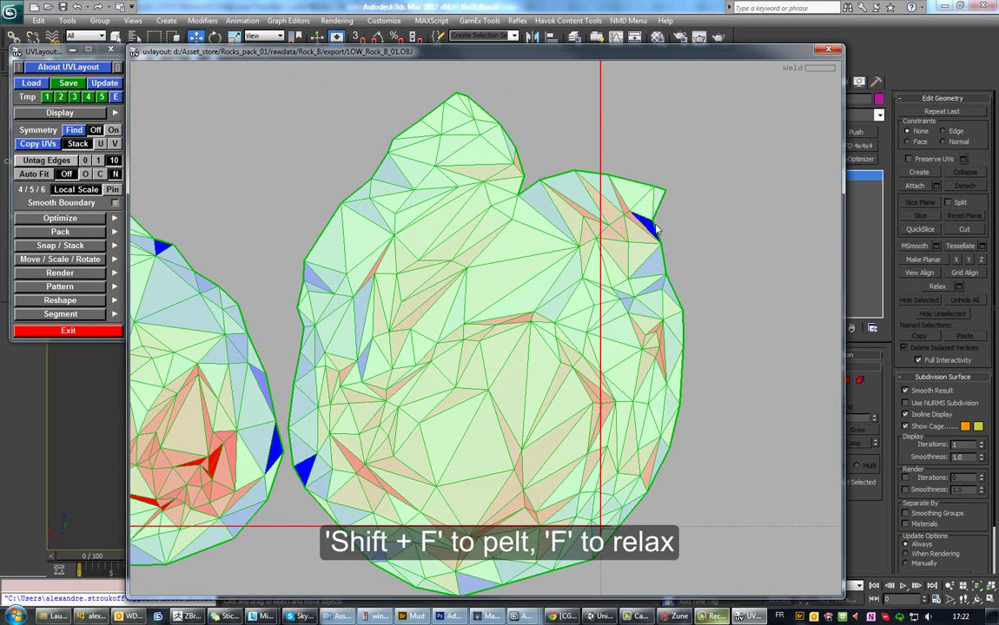
key(f)
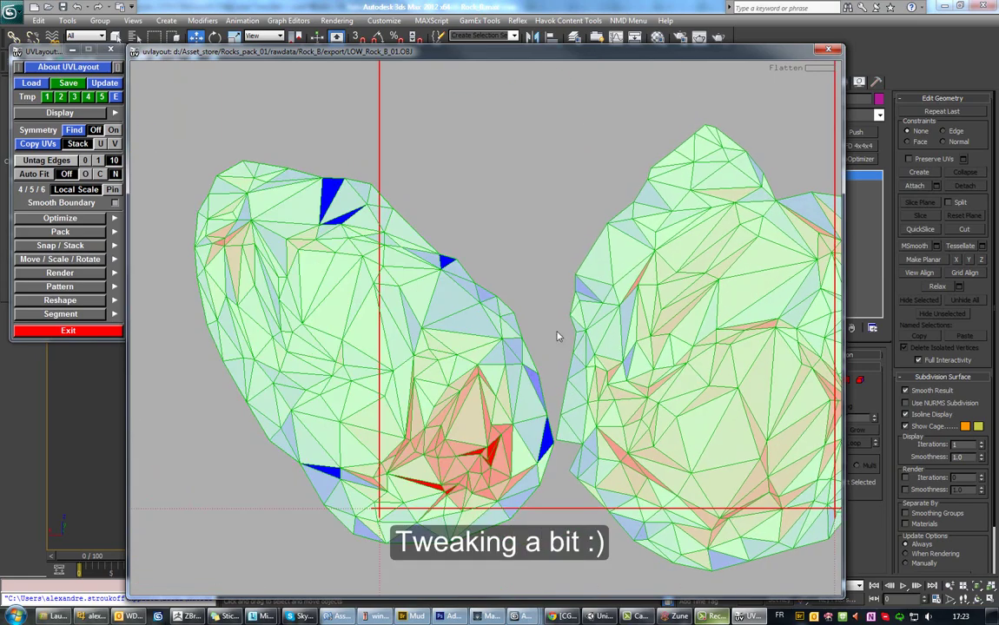
key(f)
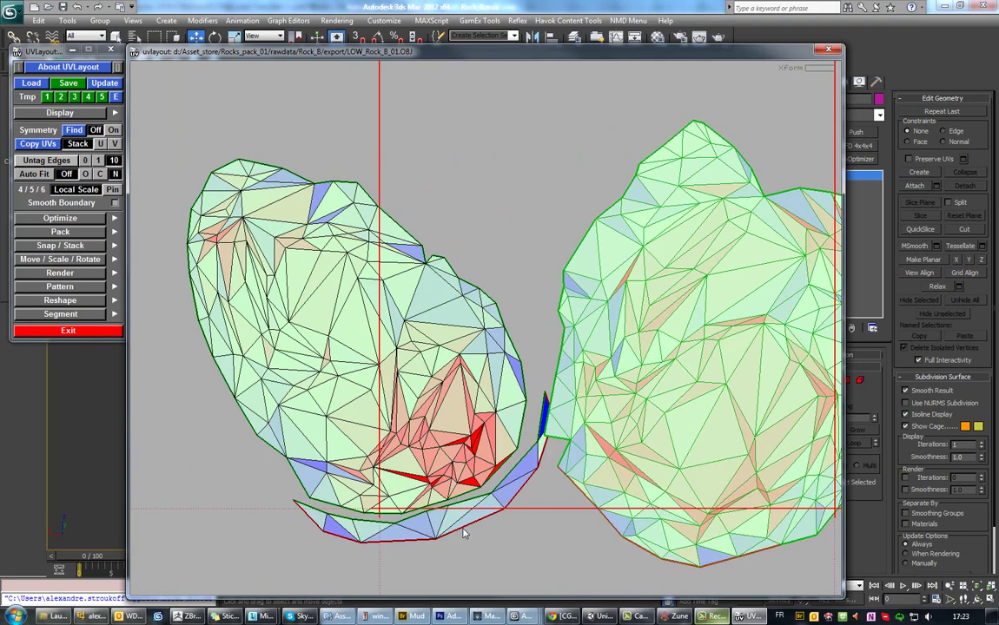
right_drag(437, 531, 449, 491)
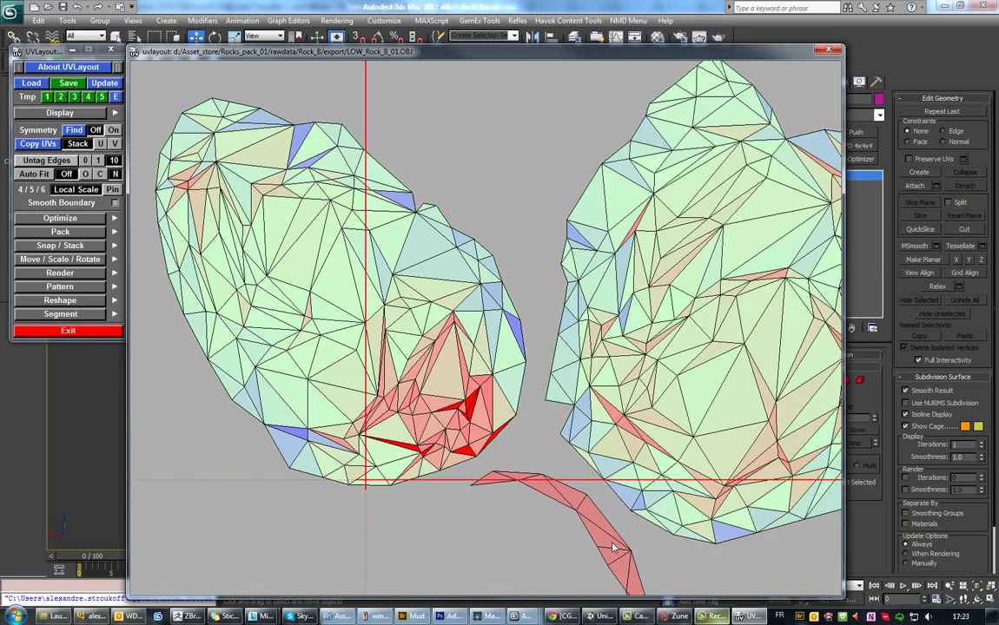
key(f)
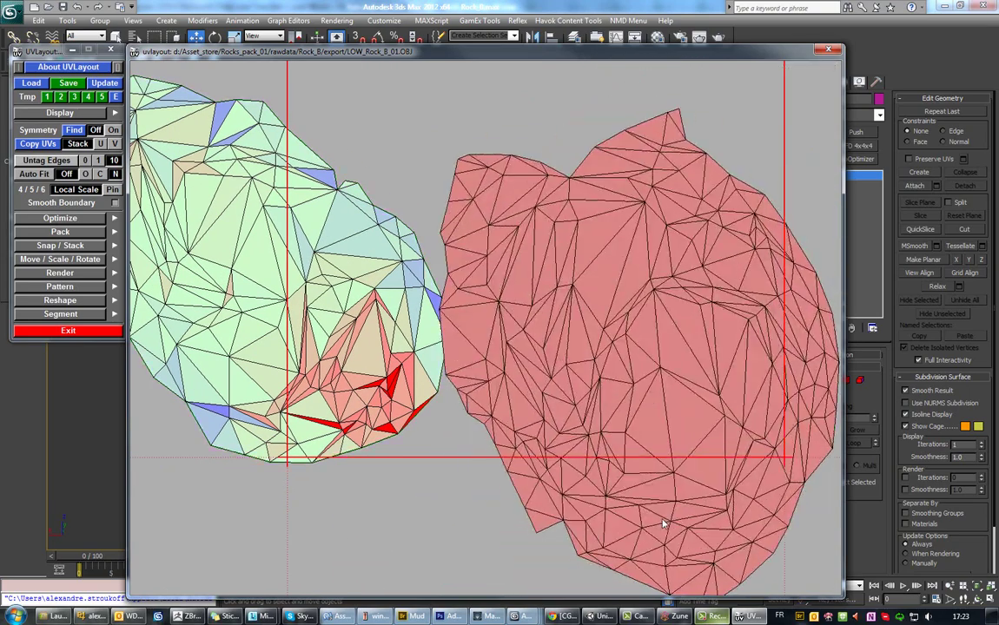
right_drag(456, 529, 487, 486)
key(f)
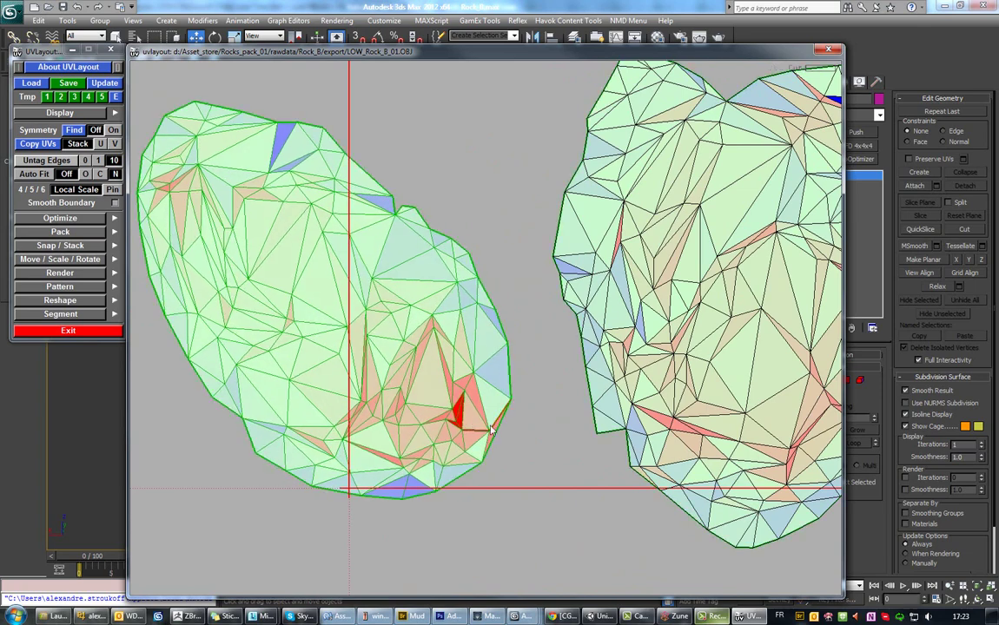
key(f)
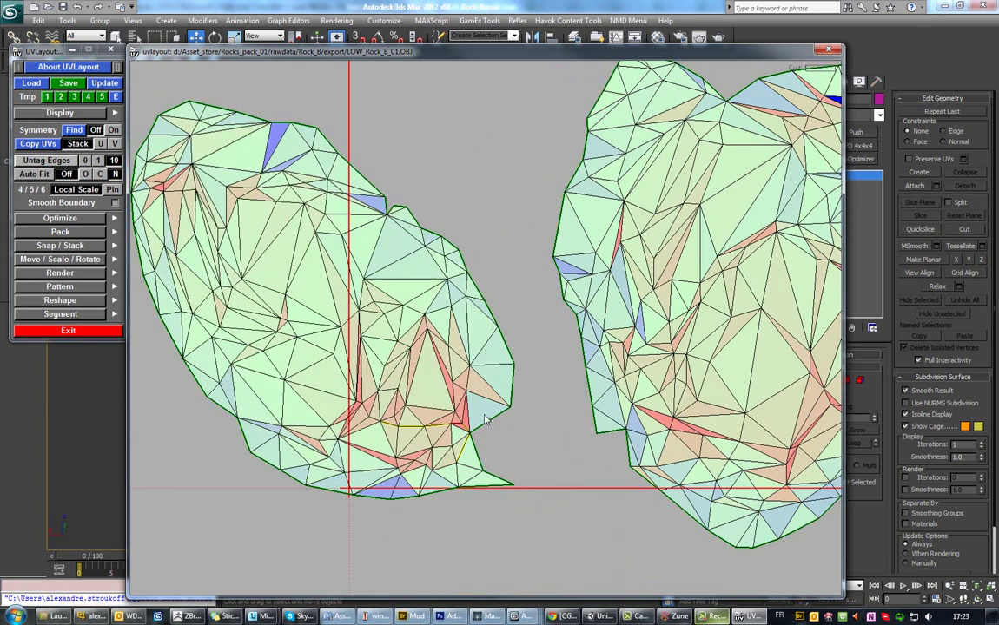
key(f)
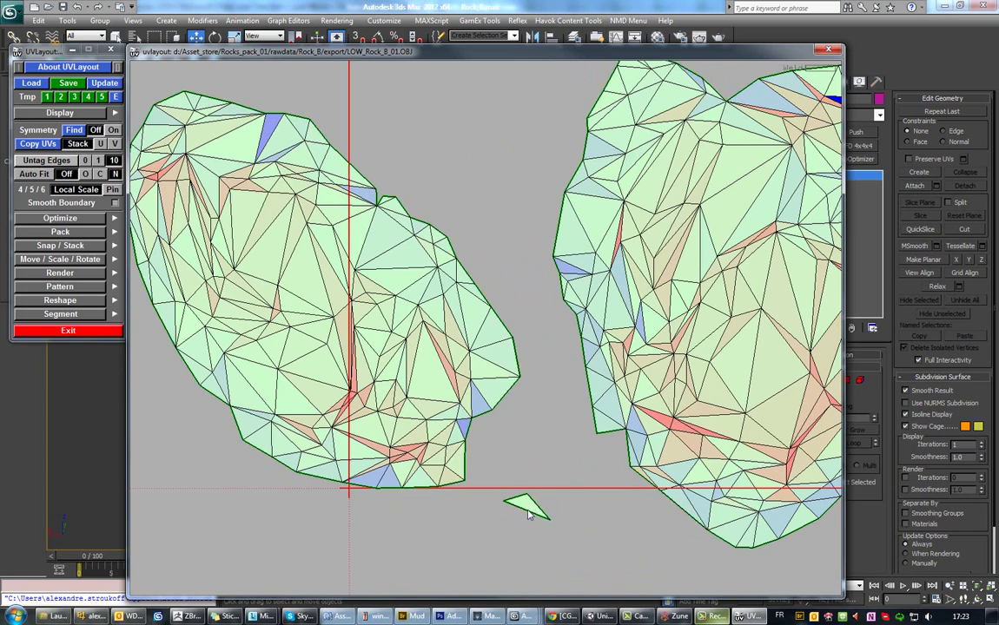
Weld the spiky flap onto the right shell with W and re-flatten the shells.
right_drag(528, 514, 445, 367)
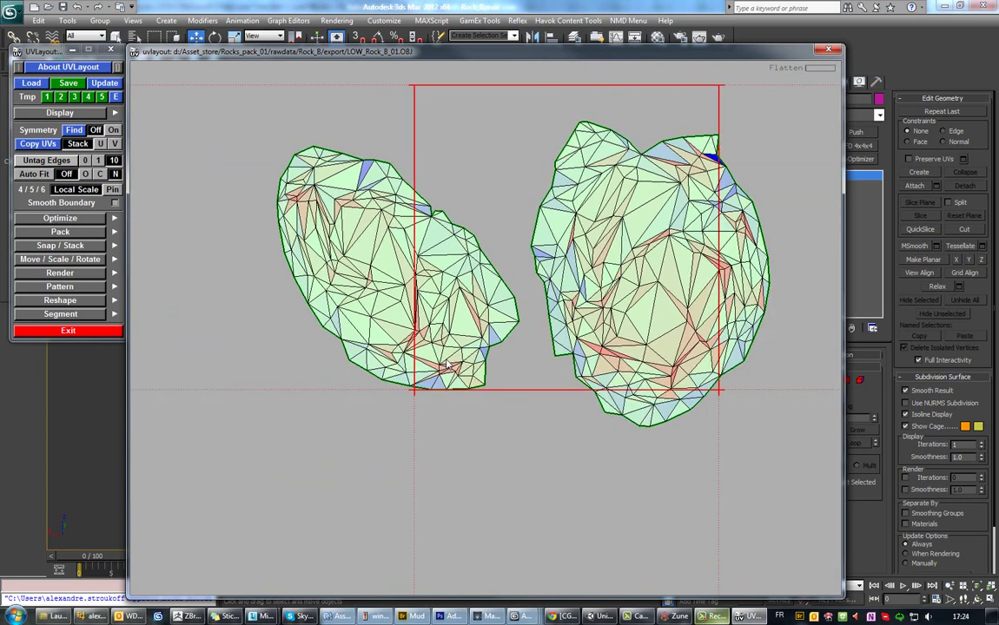
middle_drag(666, 152, 605, 221)
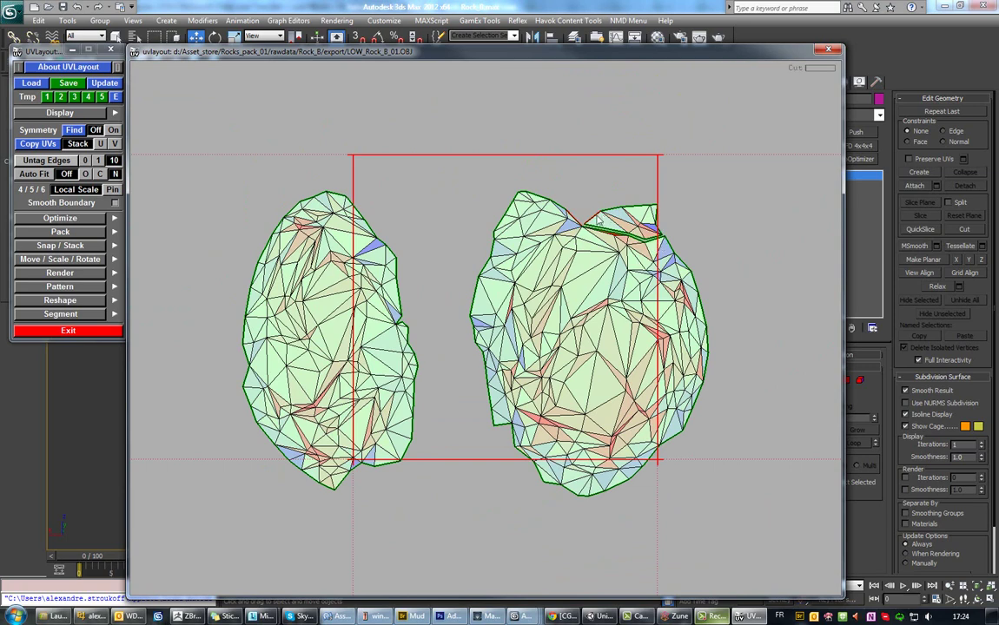
key(w)
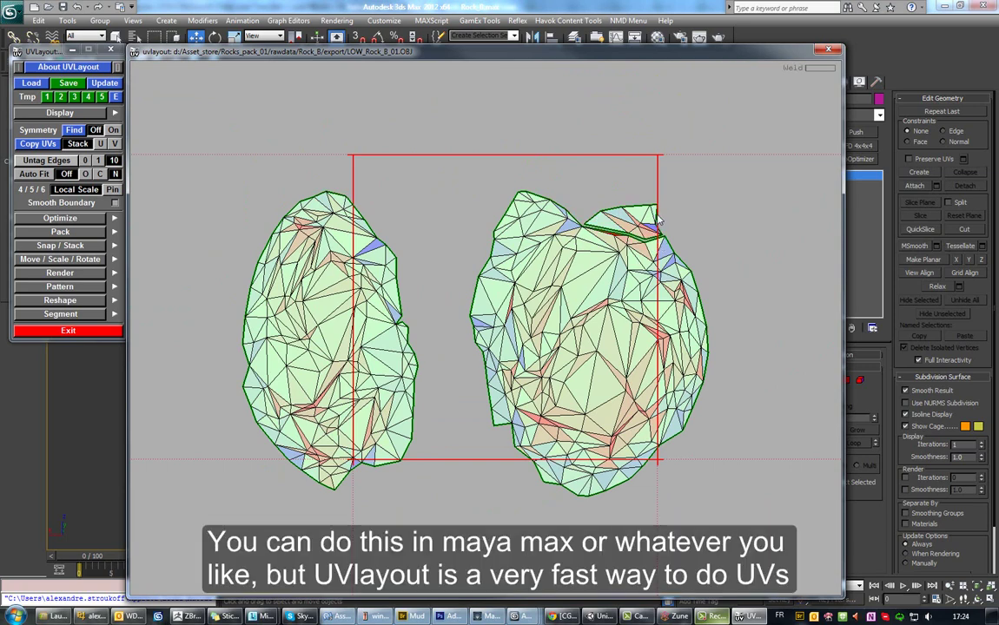
key(w)
key(f)
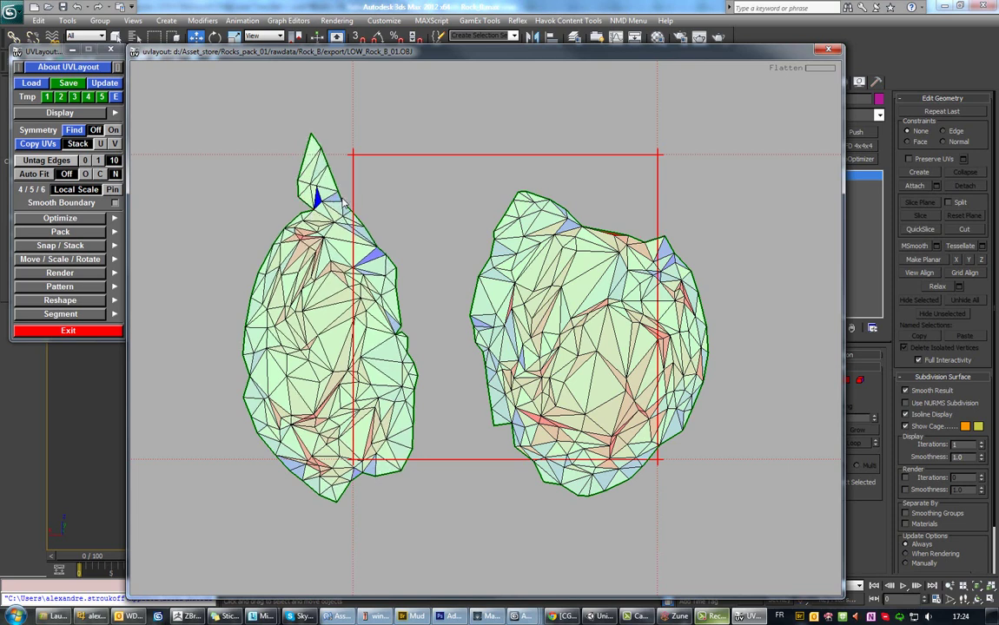
key(w)
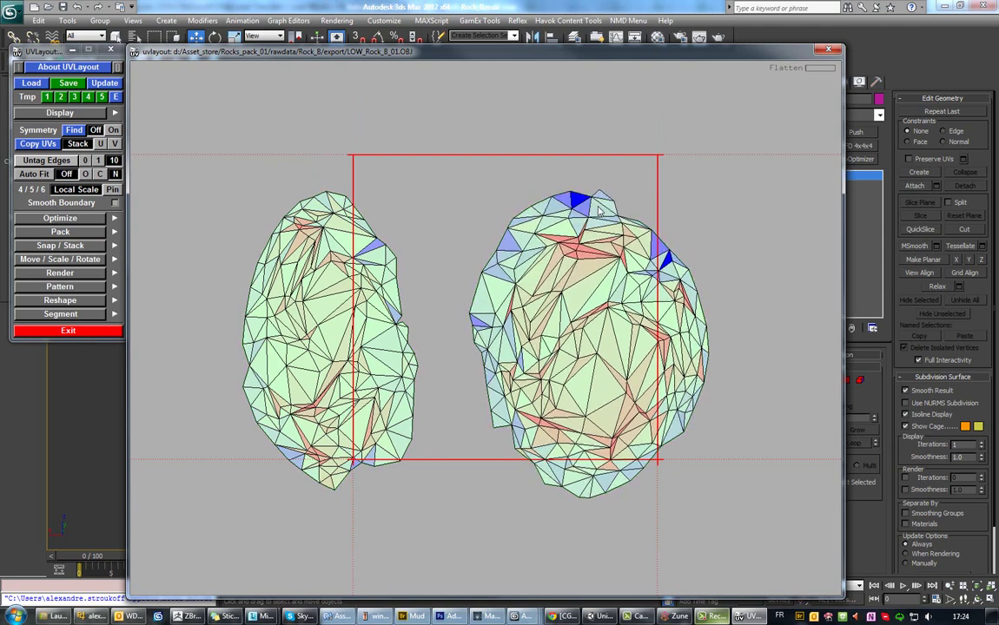
Brush-move vertices at the right shell's top to even out the stretched red triangles.
scroll(594, 198, up, 2)
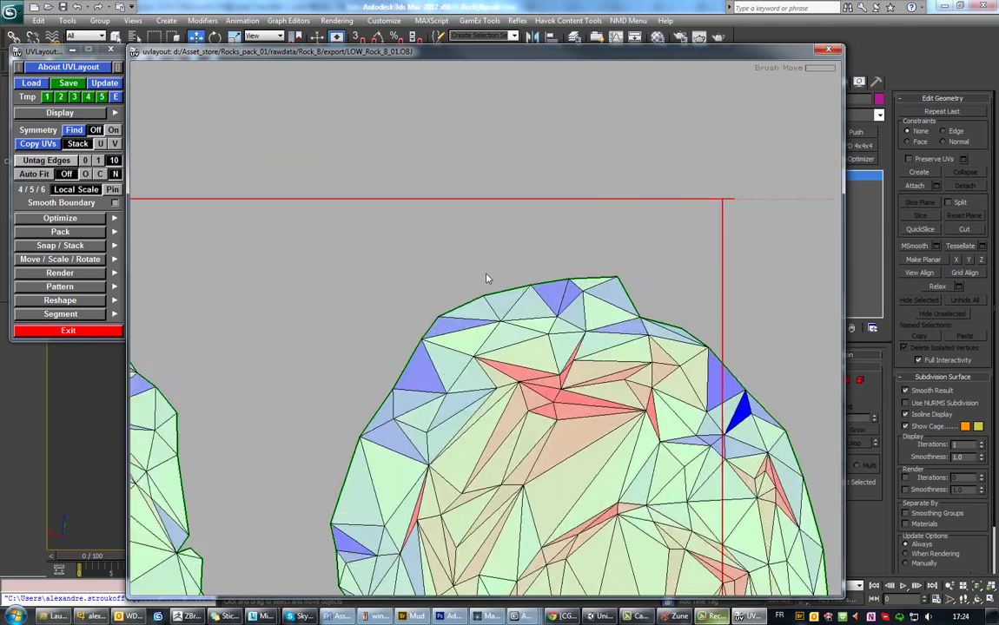
scroll(582, 244, up, 2)
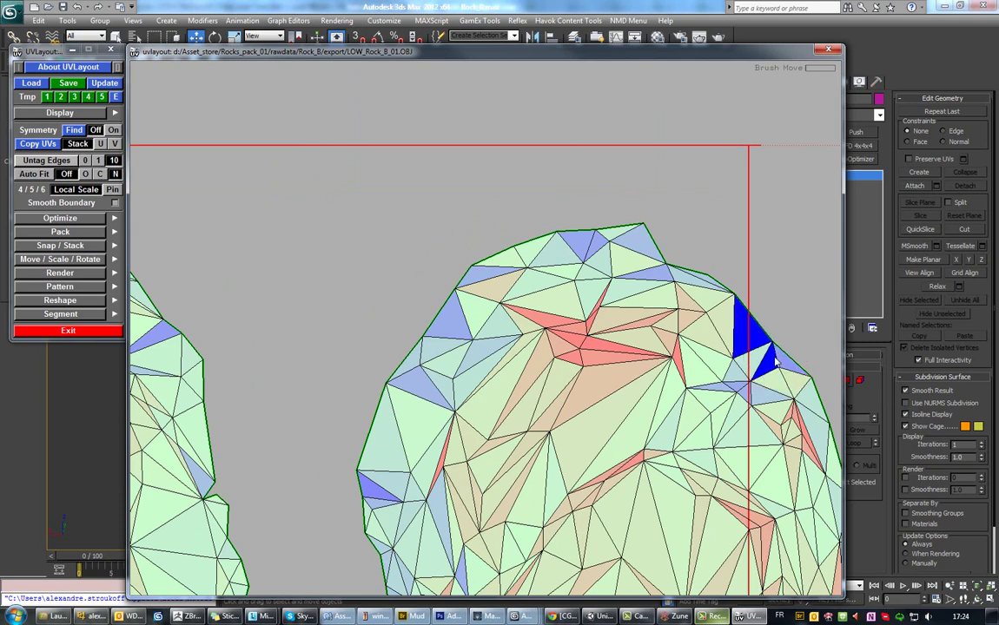
middle_drag(742, 530, 687, 391)
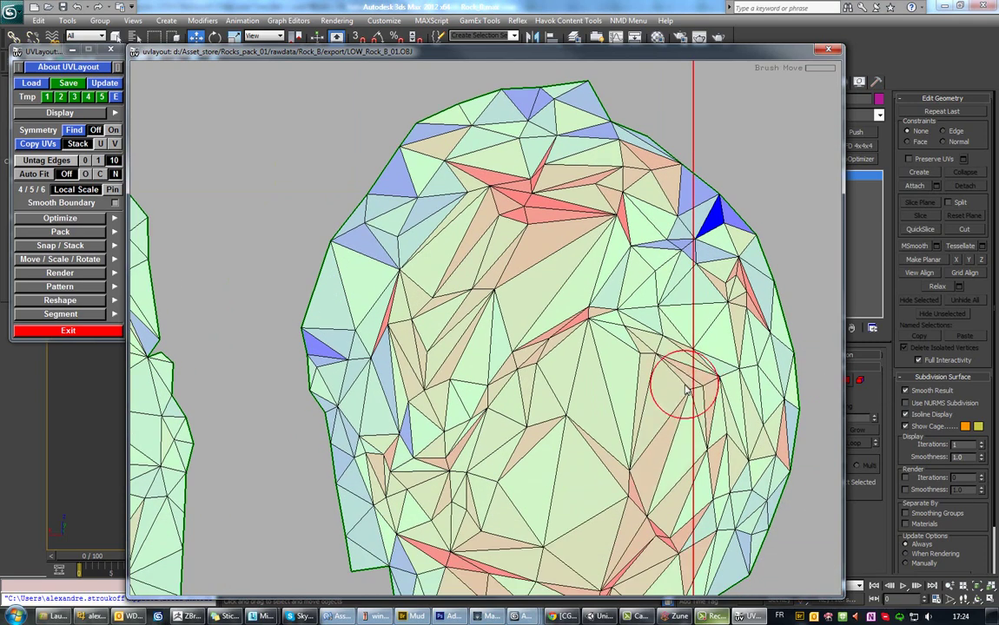
middle_drag(771, 525, 605, 408)
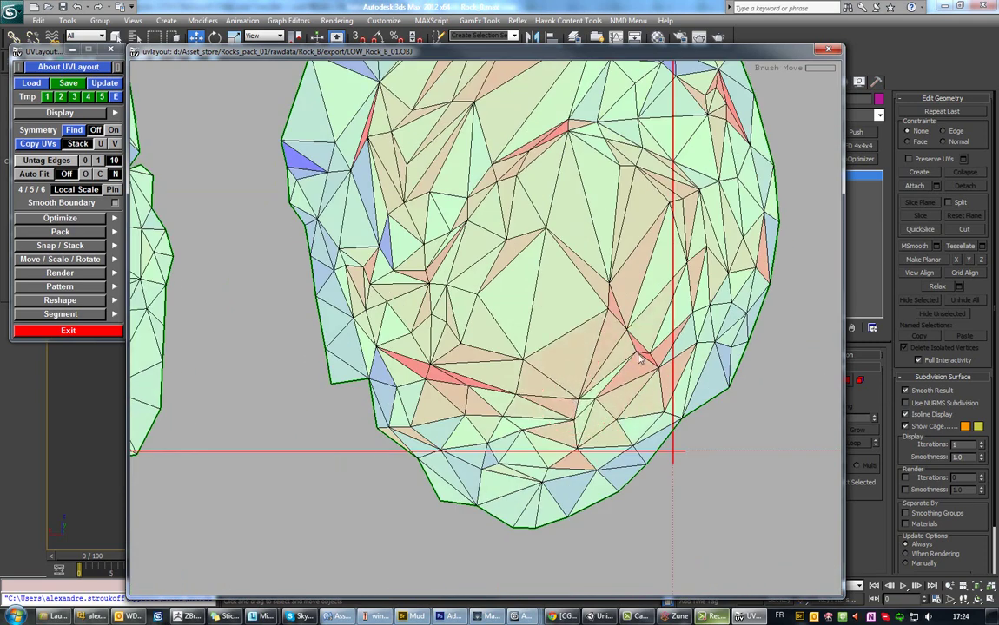
middle_drag(424, 388, 368, 443)
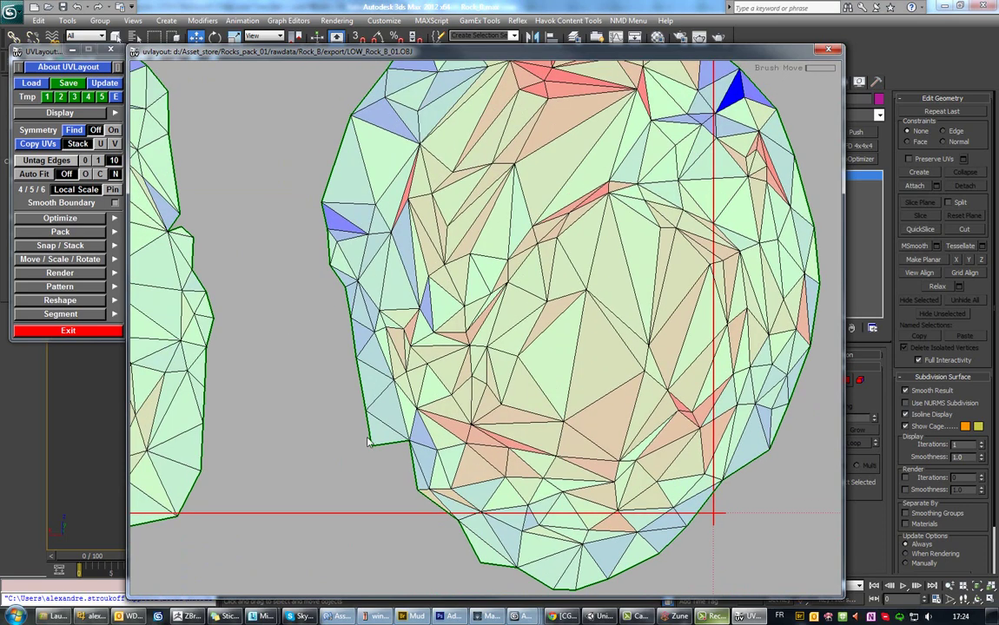
middle_drag(334, 348, 327, 263)
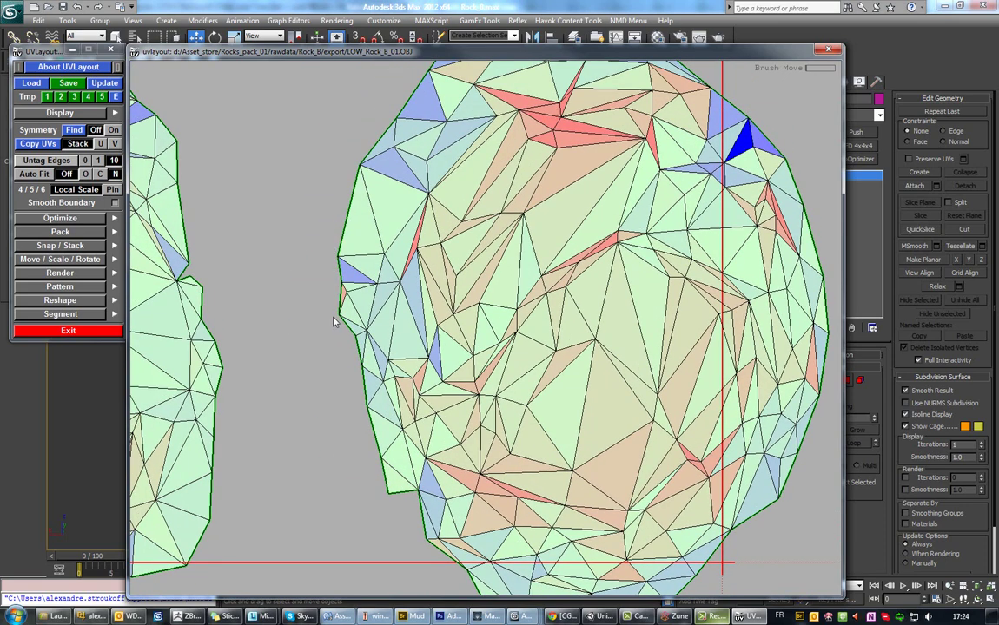
middle_drag(333, 322, 358, 248)
right_drag(415, 193, 581, 298)
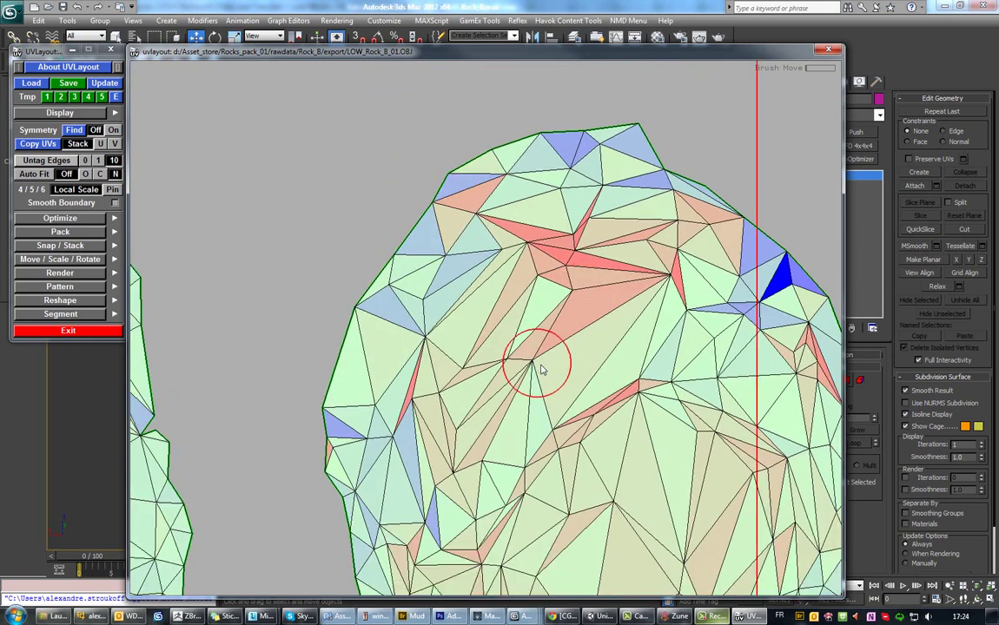
drag(540, 369, 572, 295)
drag(586, 250, 676, 276)
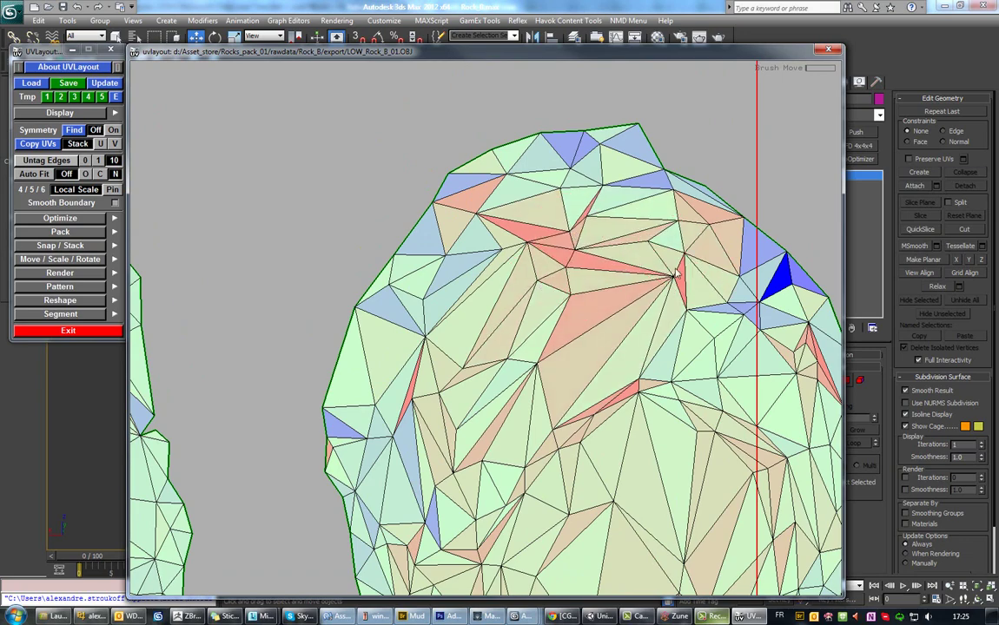
Reframe the view on both shells and expand the Pack options.
right_drag(527, 259, 486, 217)
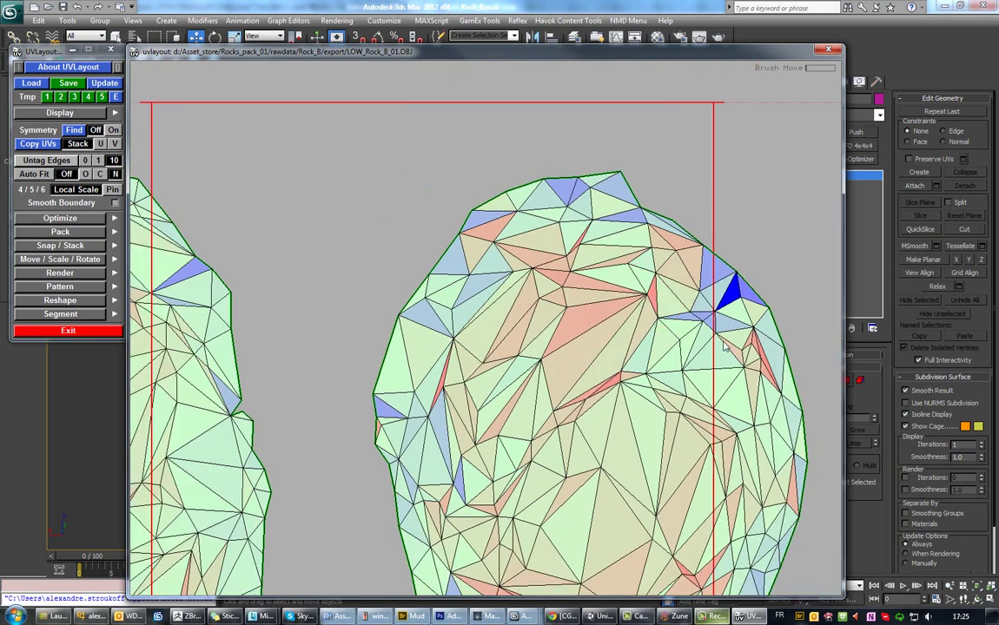
middle_drag(486, 217, 417, 200)
right_drag(417, 200, 400, 192)
middle_drag(401, 192, 512, 275)
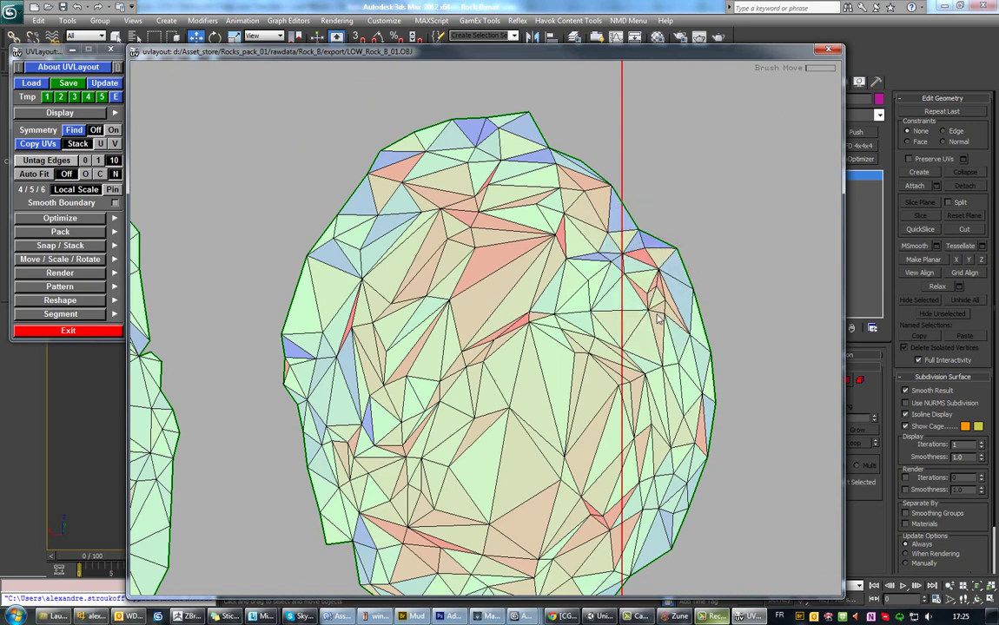
right_drag(658, 320, 608, 260)
middle_drag(608, 260, 678, 261)
click(65, 232)
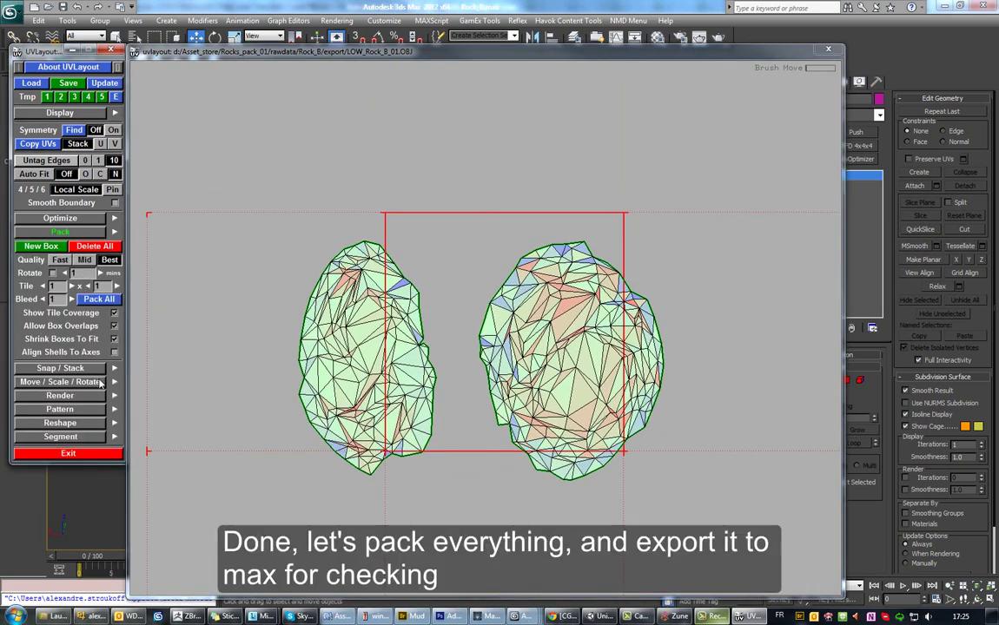
Pack both shells with Rotate enabled to 60.0% coverage and save the OBJ.
click(52, 272)
click(95, 299)
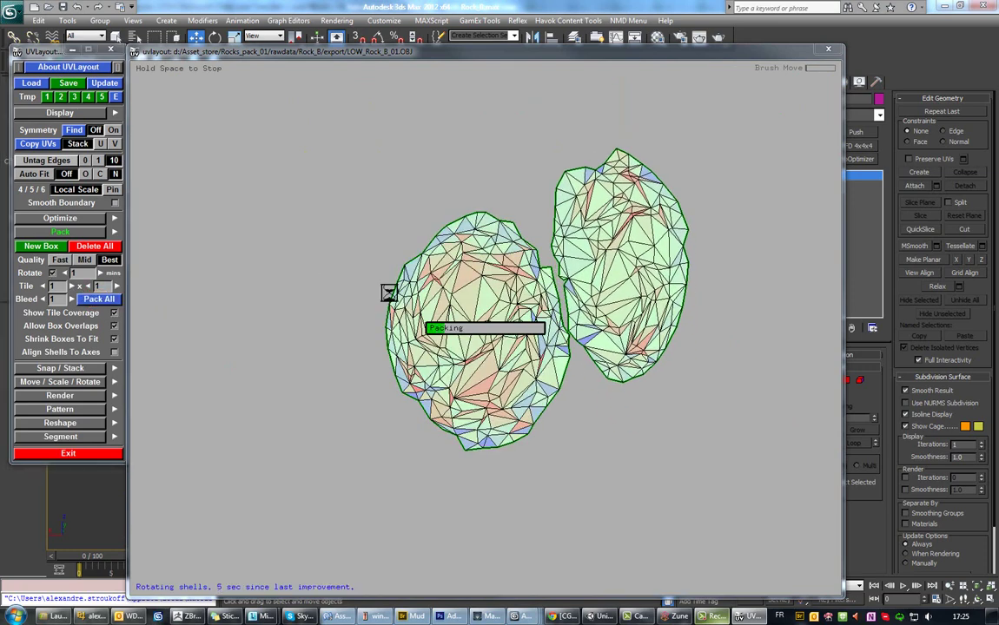
click(68, 82)
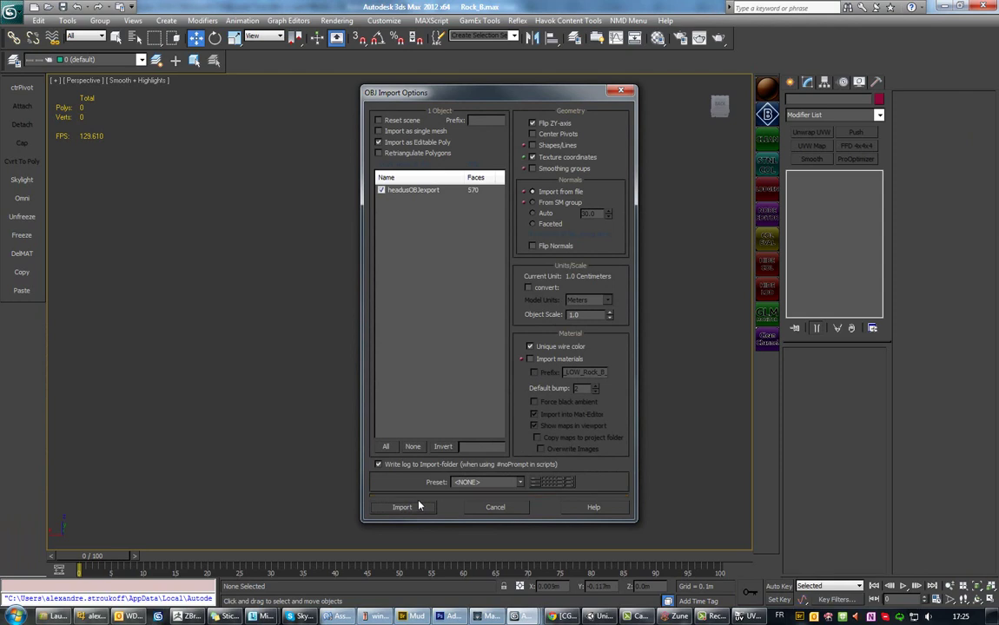
Import the unwrapped rock, check its UVs in Unwrap UVW, and collapse the unwrap.
click(418, 506)
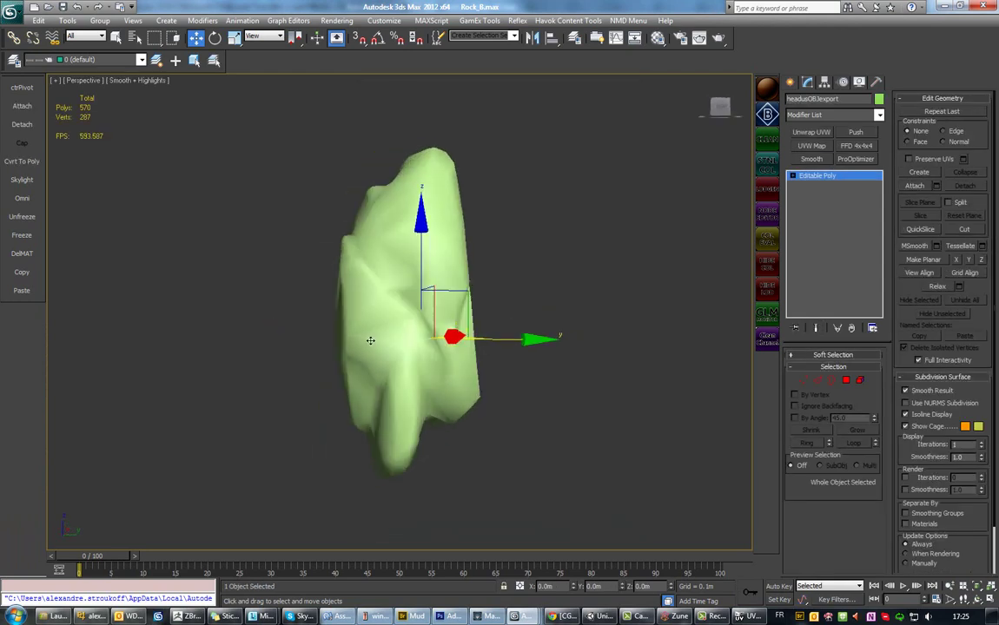
alt+middle_drag(370, 340, 330, 347)
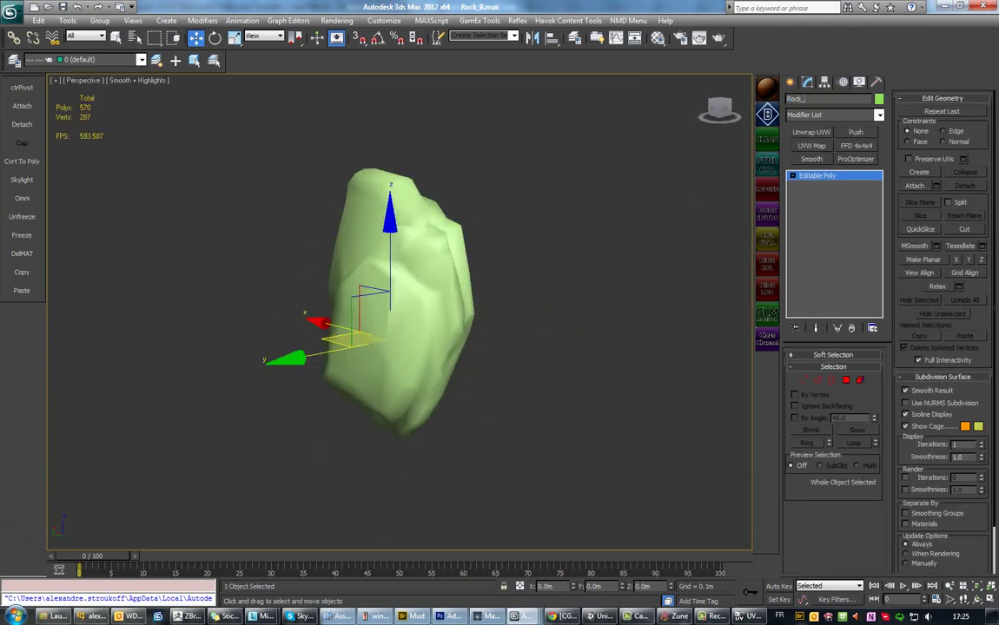
alt+middle_drag(299, 223, 312, 286)
click(812, 132)
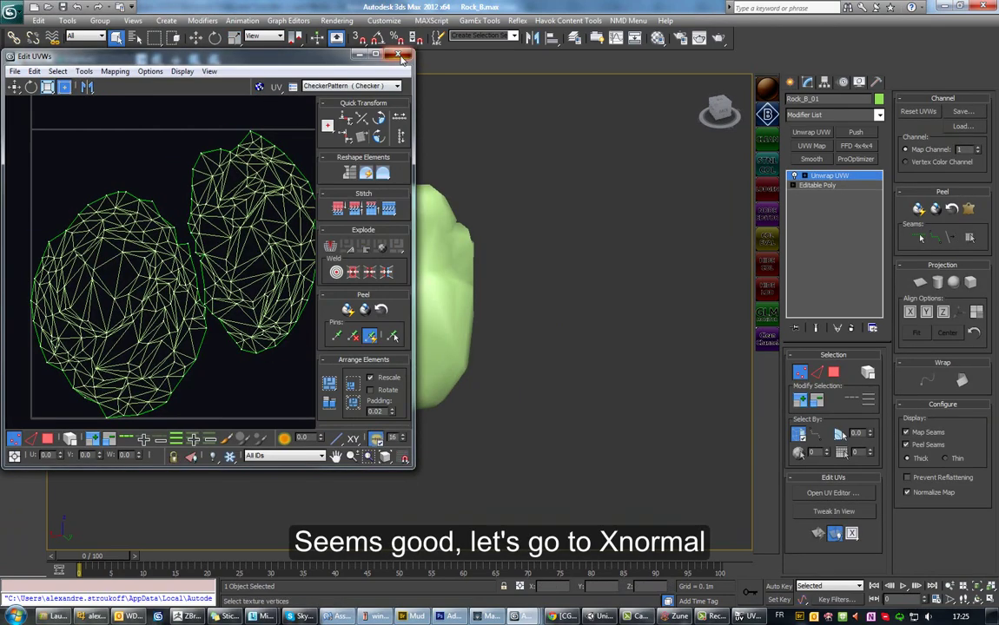
click(408, 61)
key(q)
mouse_move(335, 190)
middle_down()
mouse_move(355, 190)
mouse_move(335, 246)
middle_up()
key(ctrl+z)
Reset the rock's XForm and convert it back to an Editable Poly.
click(8, 11)
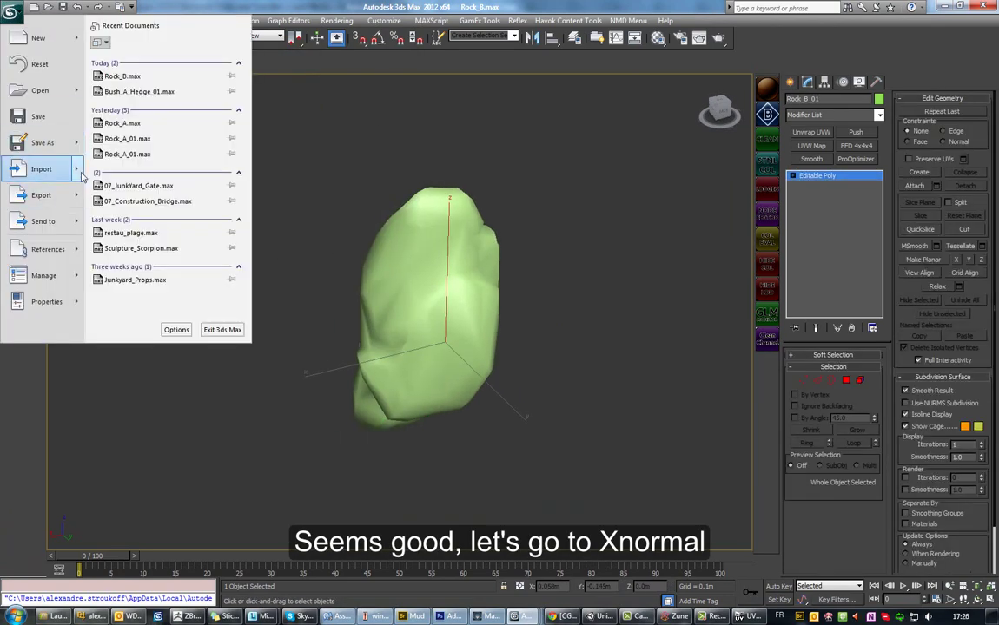
click(788, 79)
click(874, 82)
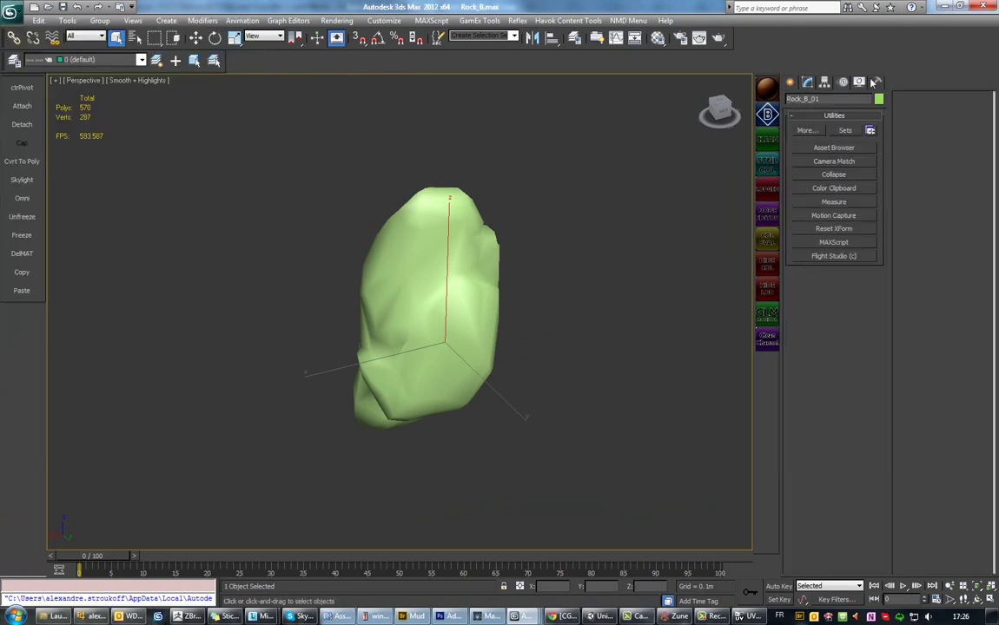
click(833, 229)
right_click(437, 297)
click(565, 414)
Export the selected rock as an OBJ, overwriting the existing file.
click(9, 10)
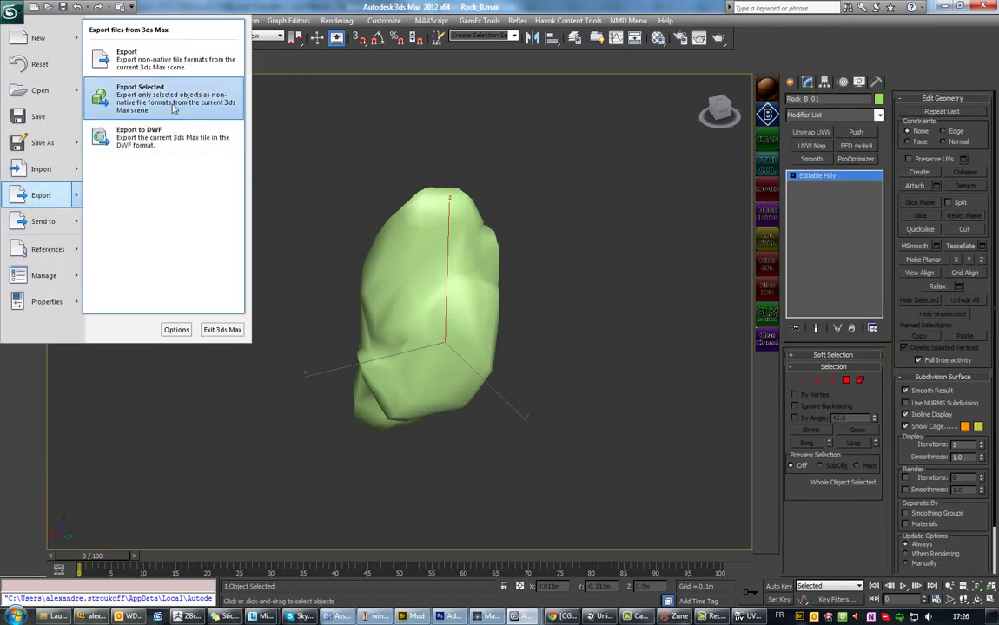
click(174, 107)
double_click(55, 54)
click(586, 390)
click(448, 464)
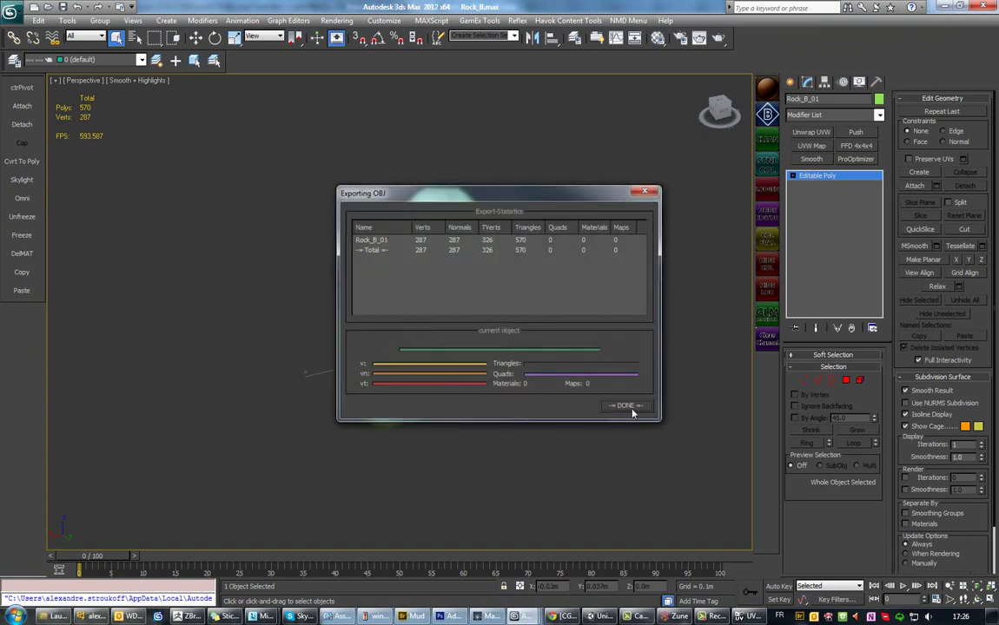
click(631, 414)
click(16, 616)
Launch xNormal and restore its default settings.
text(xno)
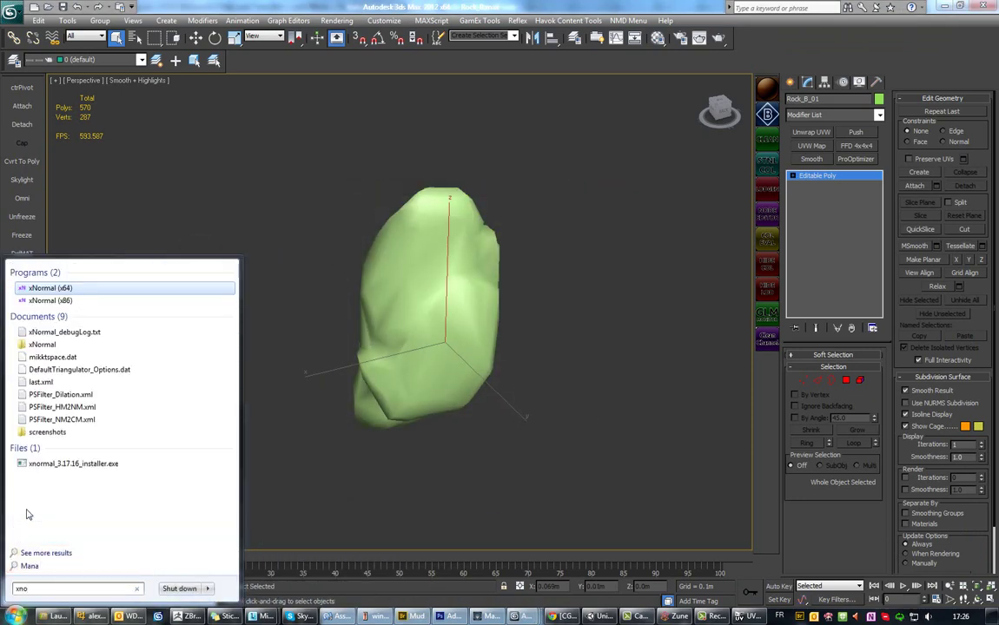
key(Return)
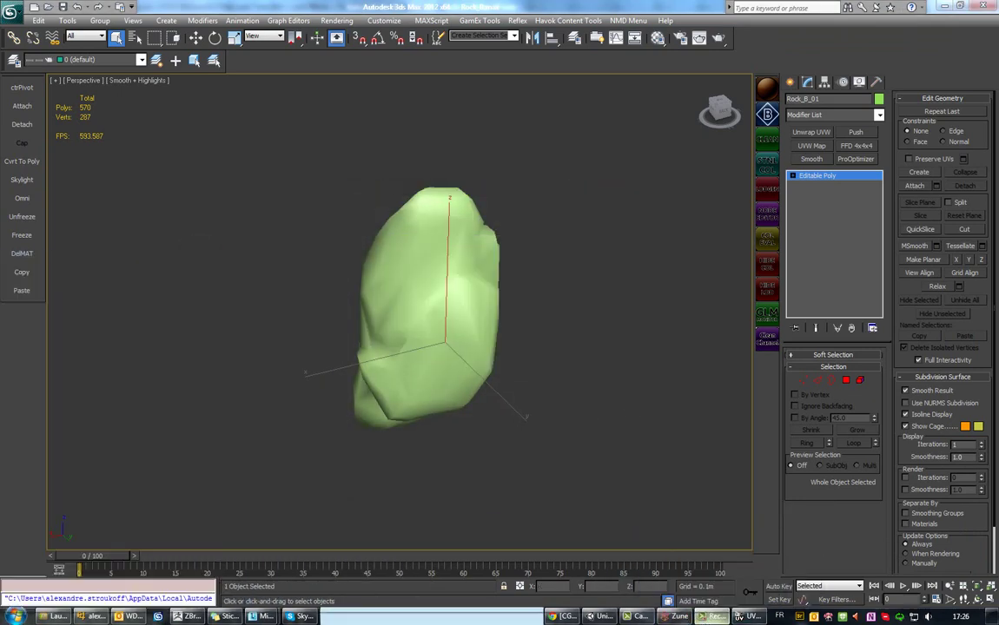
drag(397, 139, 270, 139)
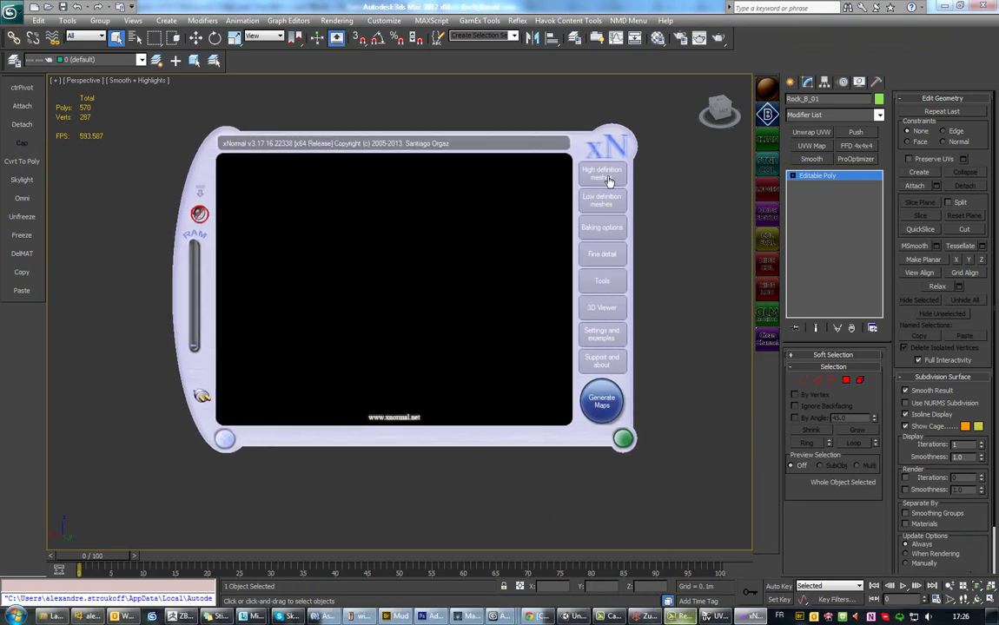
click(614, 290)
click(602, 253)
click(602, 174)
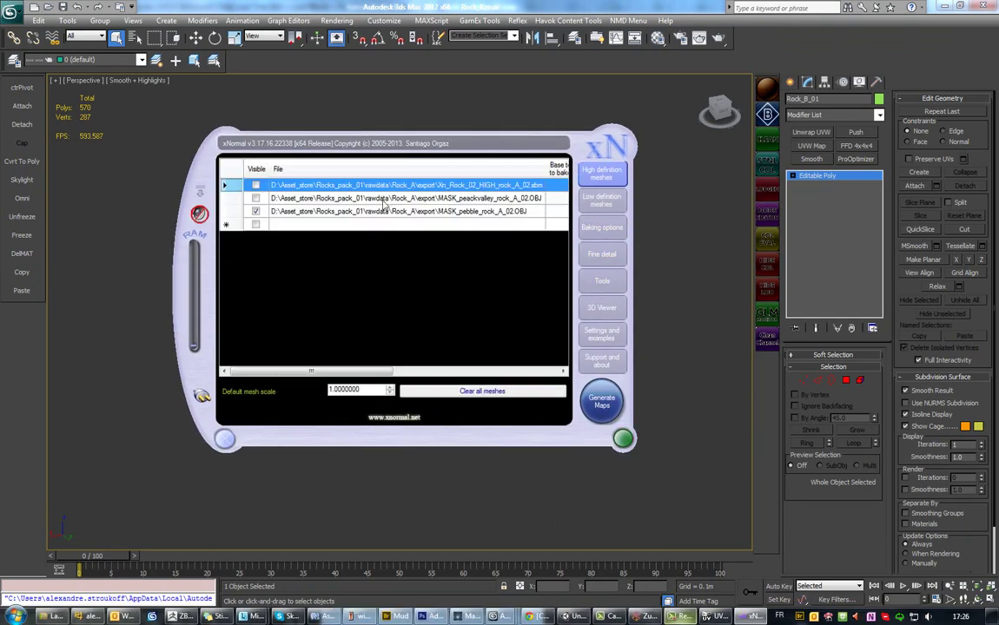
click(602, 281)
click(602, 334)
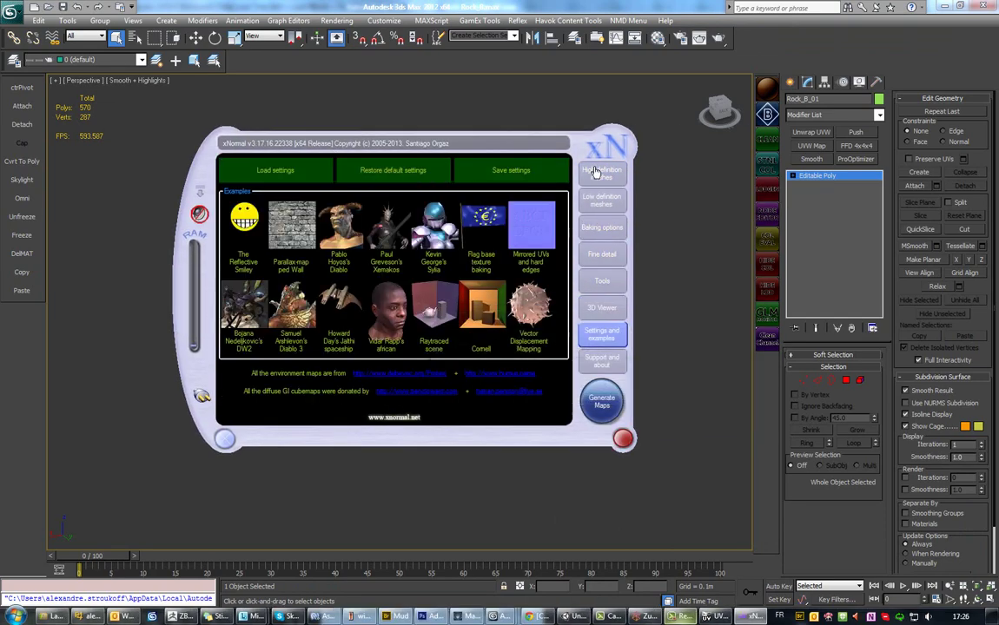
Add HIGH_Rock_B_01, MASK_Peak_Rock_B_01 and MASK_pebble_Rock_B_01 as high-definition meshes.
click(350, 168)
double_click(350, 185)
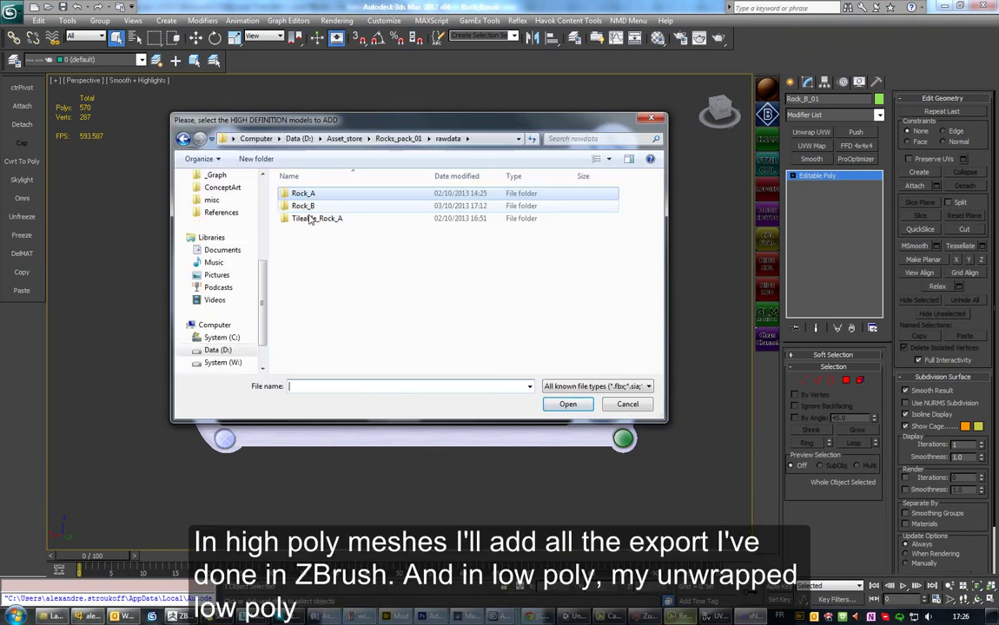
double_click(304, 210)
double_click(313, 209)
click(313, 196)
ctrl+click(313, 221)
ctrl+click(313, 233)
key(Return)
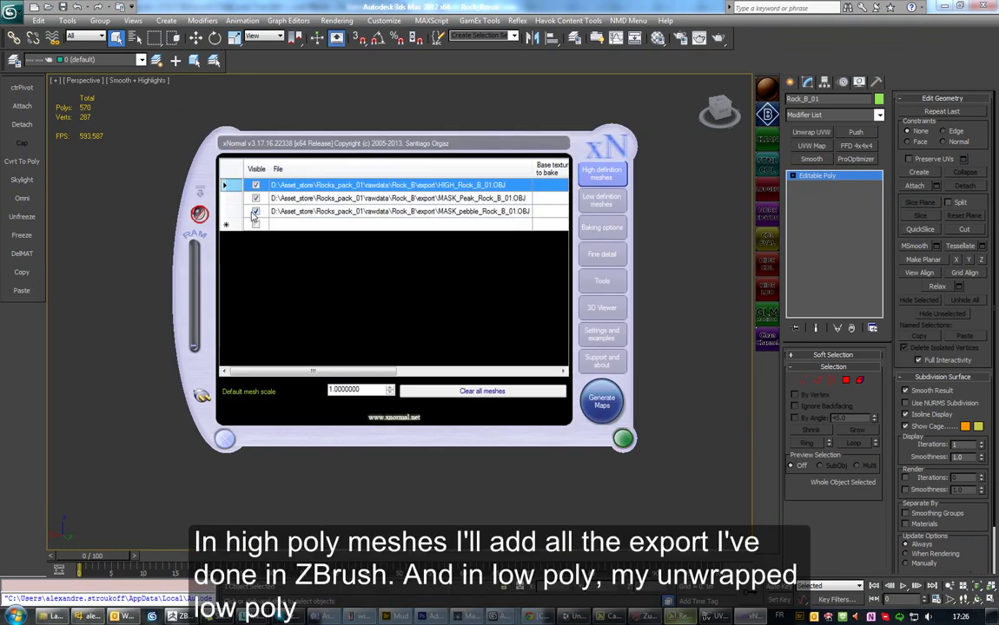
Add LOW_Rock_B_01.OBJ as the low-definition mesh.
click(602, 200)
double_click(351, 198)
double_click(357, 204)
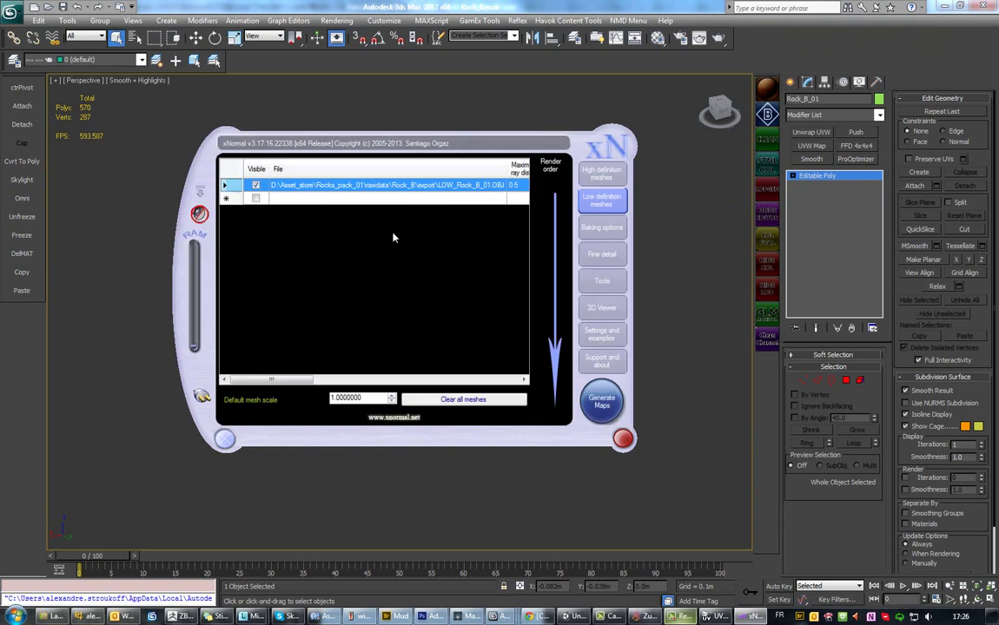
click(602, 226)
Set the bake size to 2048 by 2048.
click(319, 185)
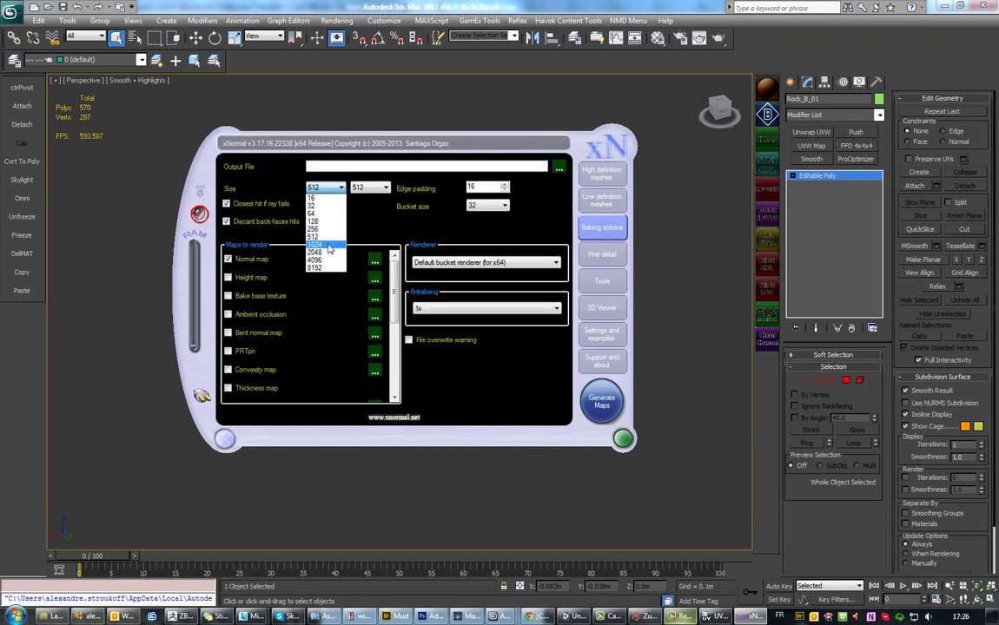
click(296, 228)
click(369, 187)
click(365, 229)
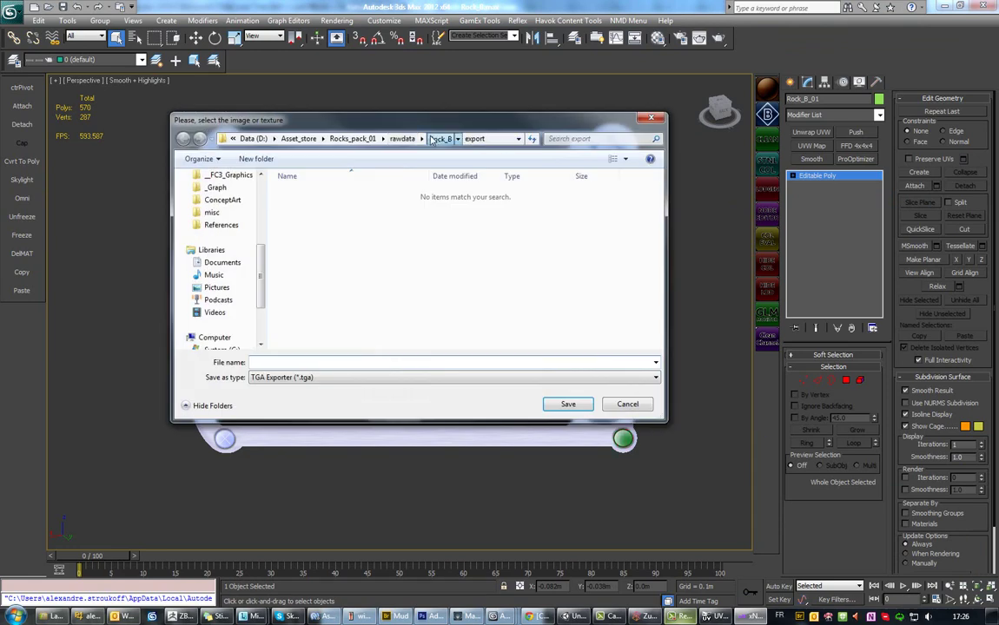
Set the output file to Rock_B_01.tga in the bake folder and launch the 3D viewer.
click(440, 139)
double_click(291, 194)
text(_01)
key(Return)
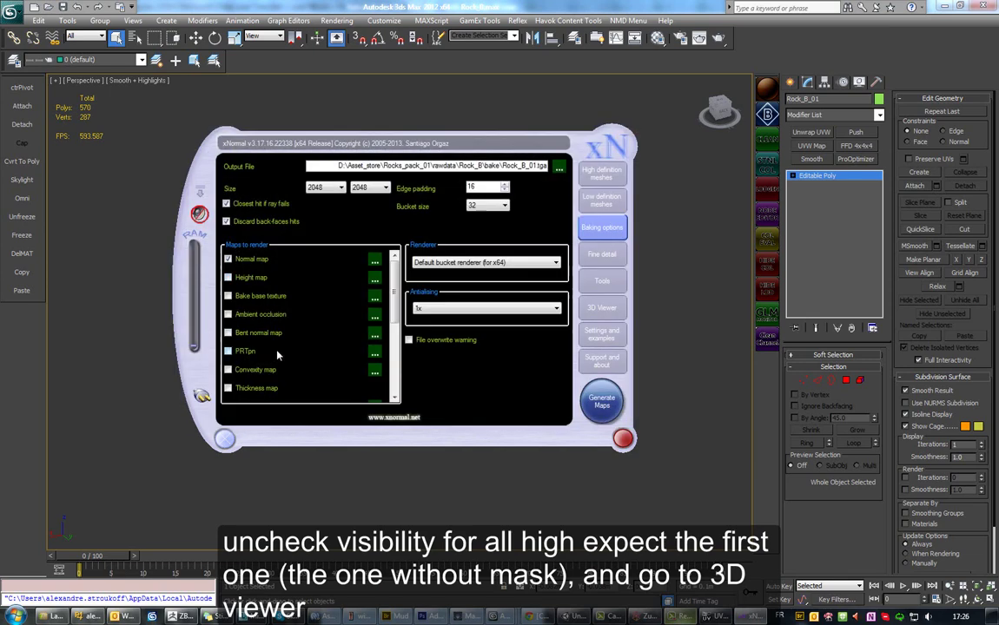
click(602, 307)
click(538, 387)
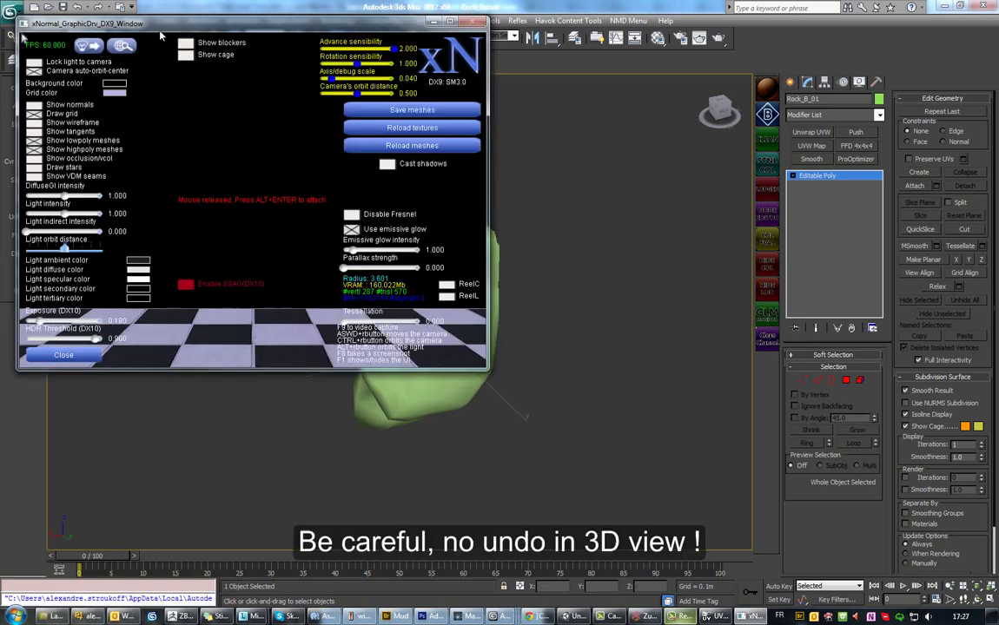
Enlarge the viewer, hide floor grid and wireframe, and show the high-poly flat white.
drag(485, 366, 380, 342)
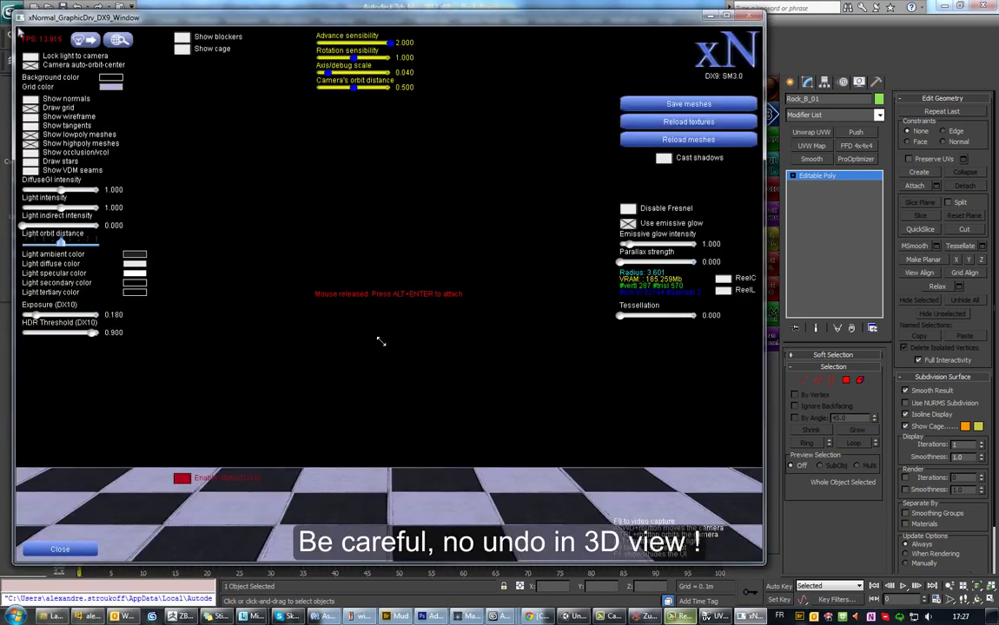
mouse_move(366, 266)
mouse_down()
mouse_move(366, 330)
mouse_move(17, 73)
mouse_up()
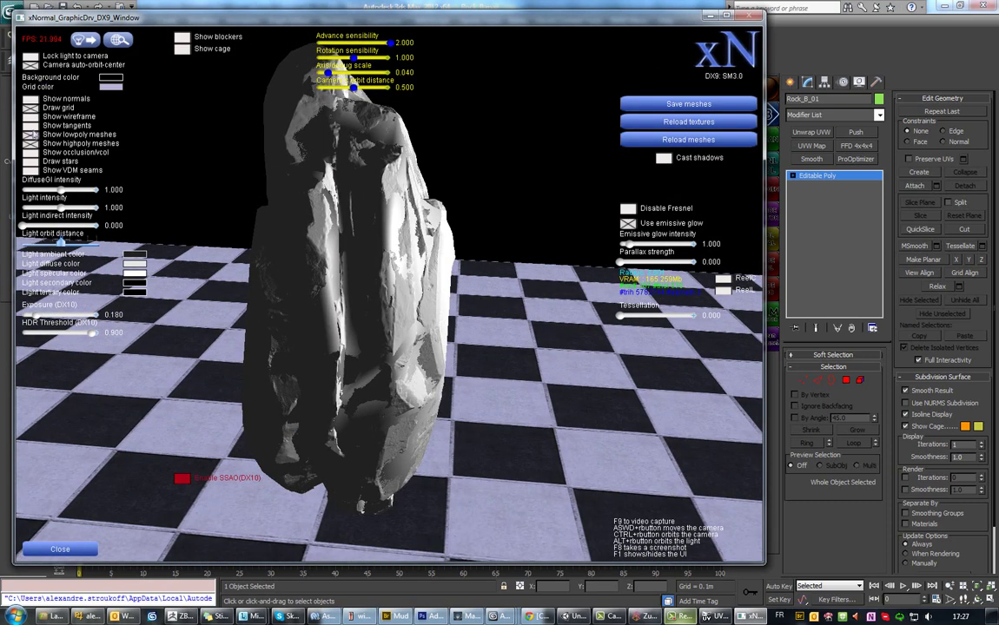
click(31, 108)
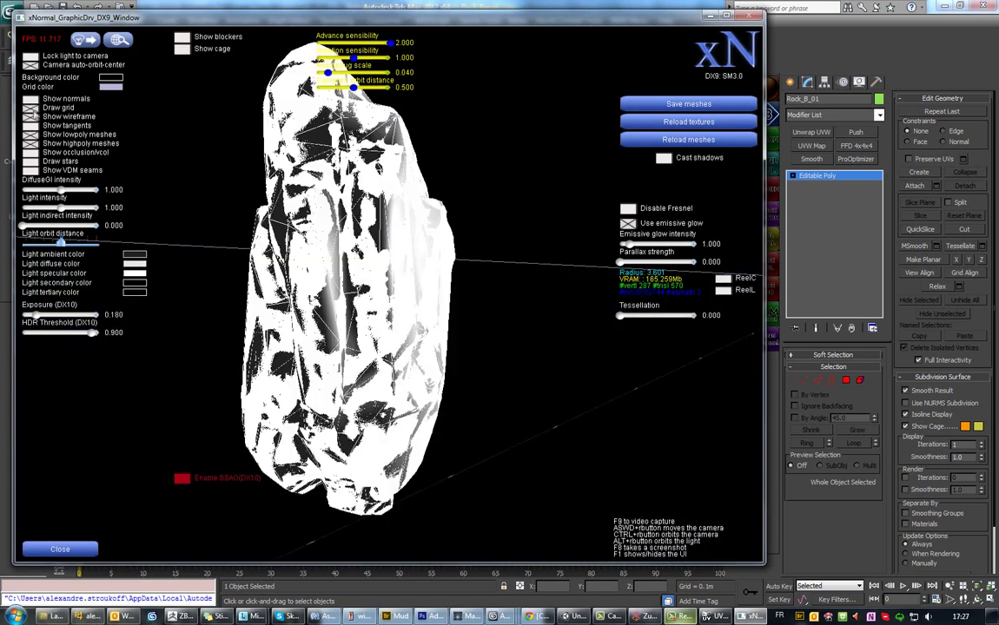
click(30, 116)
click(31, 108)
mouse_move(335, 74)
mouse_down()
mouse_move(350, 217)
mouse_move(80, 170)
mouse_up()
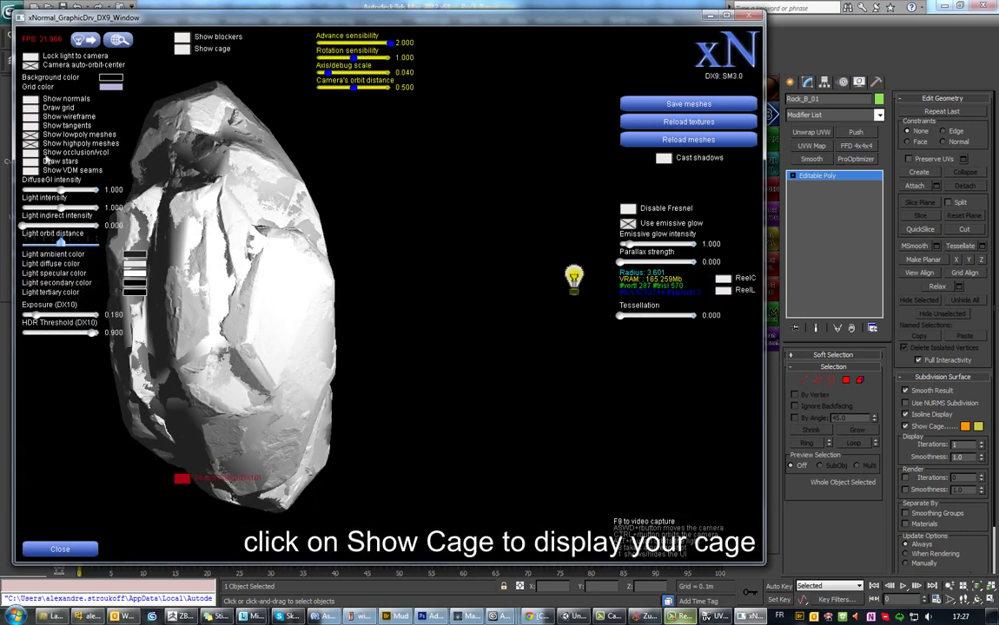
click(36, 153)
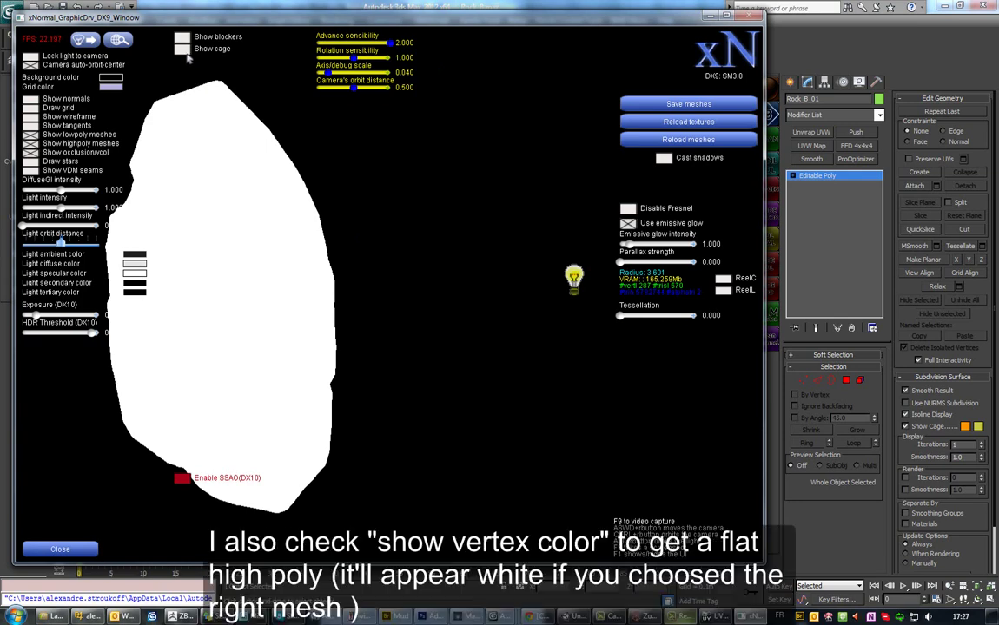
Show the cage and raise its global extrusion until it covers the high-poly.
click(182, 49)
drag(241, 132, 269, 139)
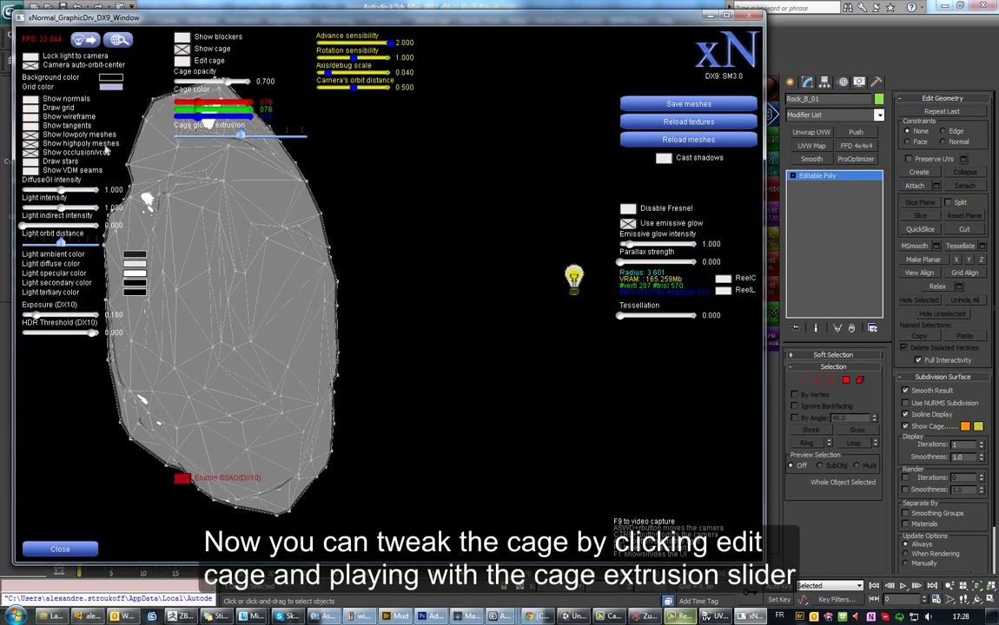
mouse_move(293, 198)
mouse_down()
mouse_move(330, 246)
mouse_move(374, 261)
mouse_up()
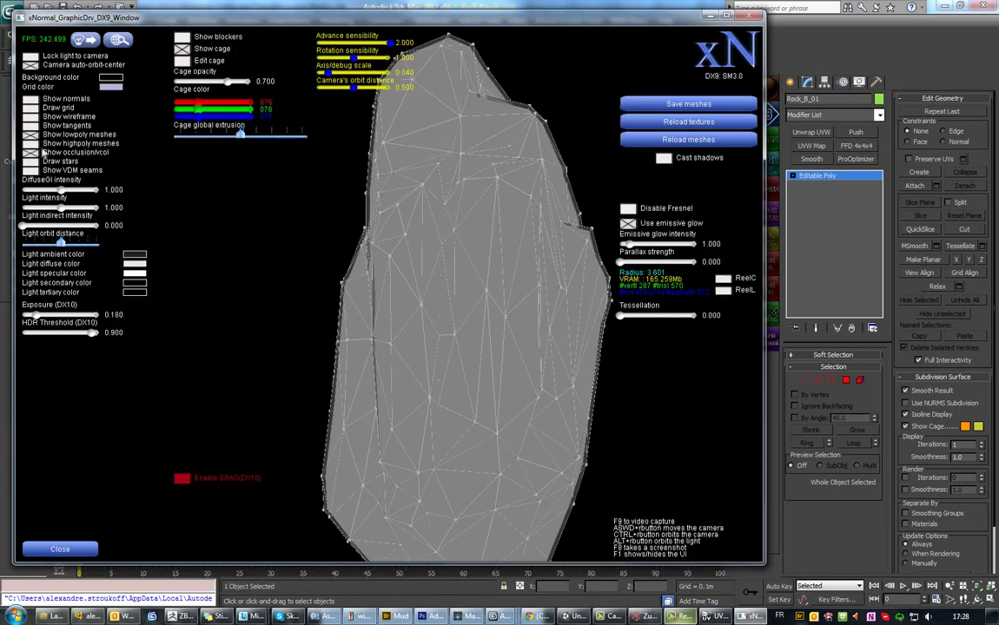
mouse_move(241, 130)
mouse_down()
mouse_move(250, 142)
mouse_move(241, 141)
mouse_up()
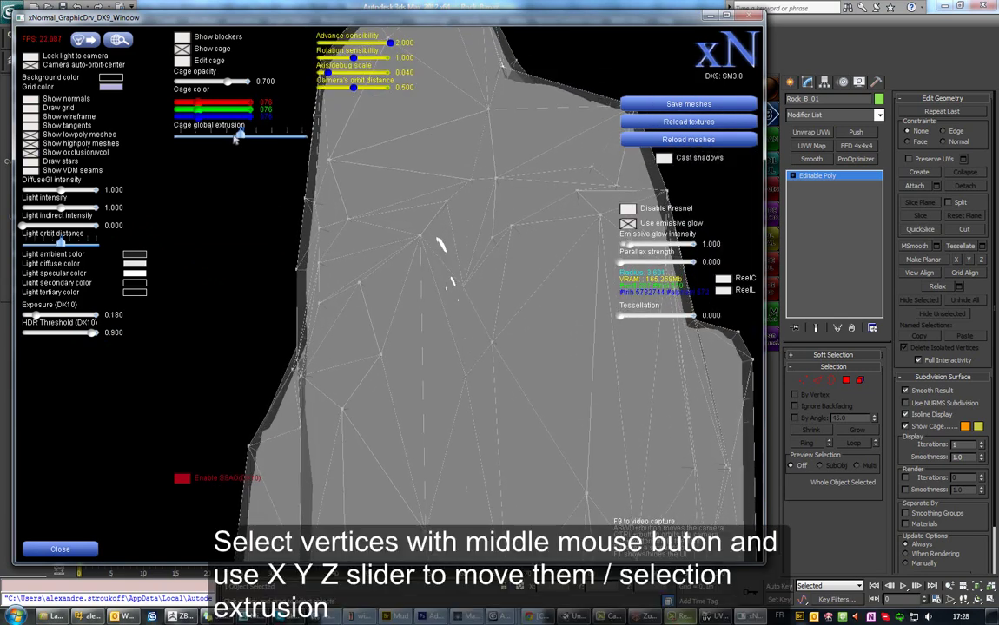
scroll(245, 139, down, 2)
scroll(245, 139, down, 2)
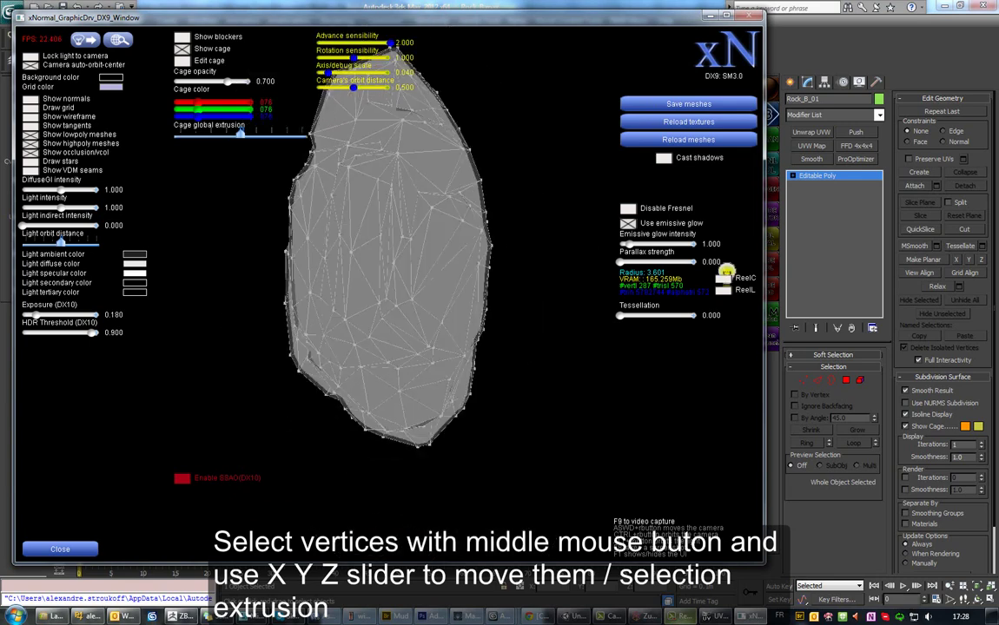
scroll(245, 139, down, 2)
drag(373, 103, 429, 101)
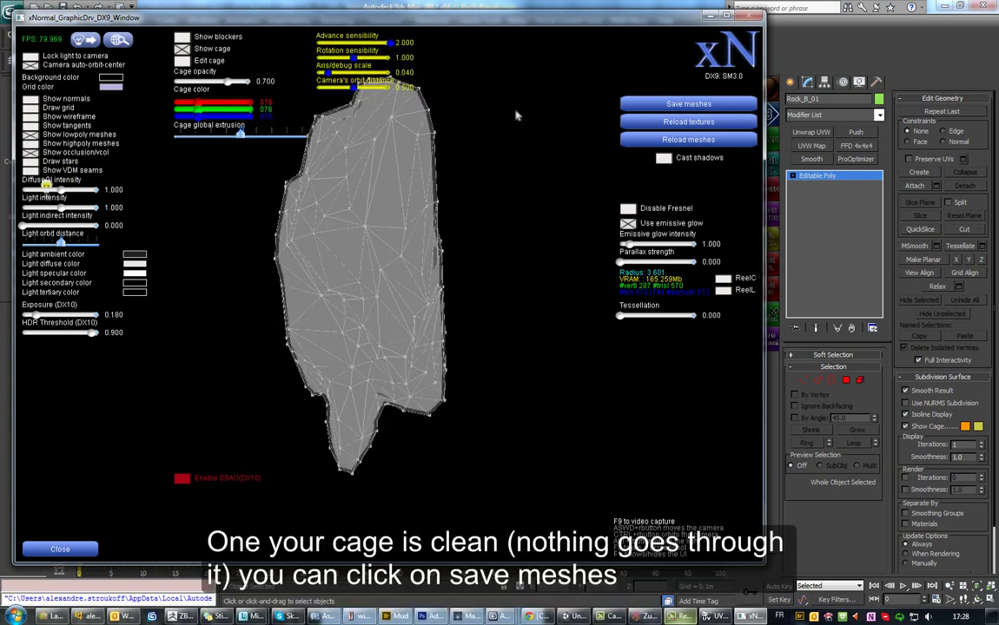
Save the caged meshes as 'Xn' in the export folder and auto-assign them.
click(660, 105)
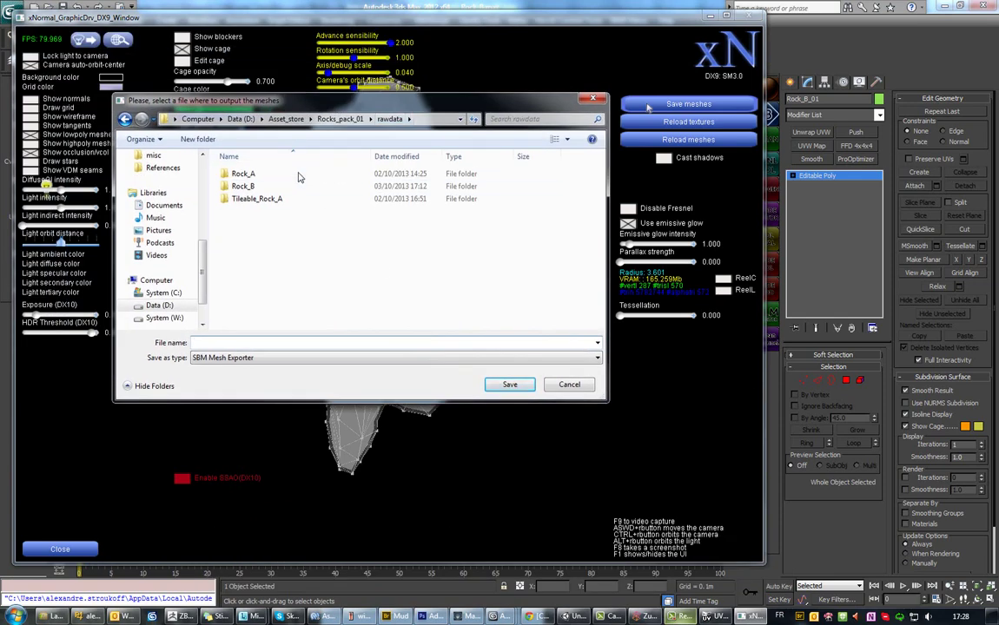
double_click(243, 186)
double_click(245, 186)
text(Xn_Rock_B)
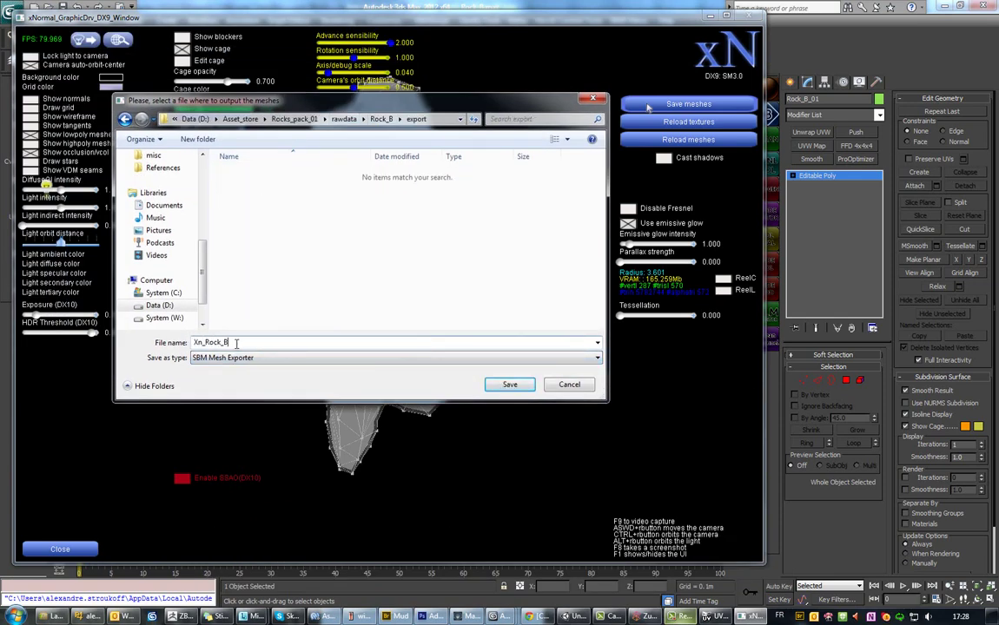
key(Return)
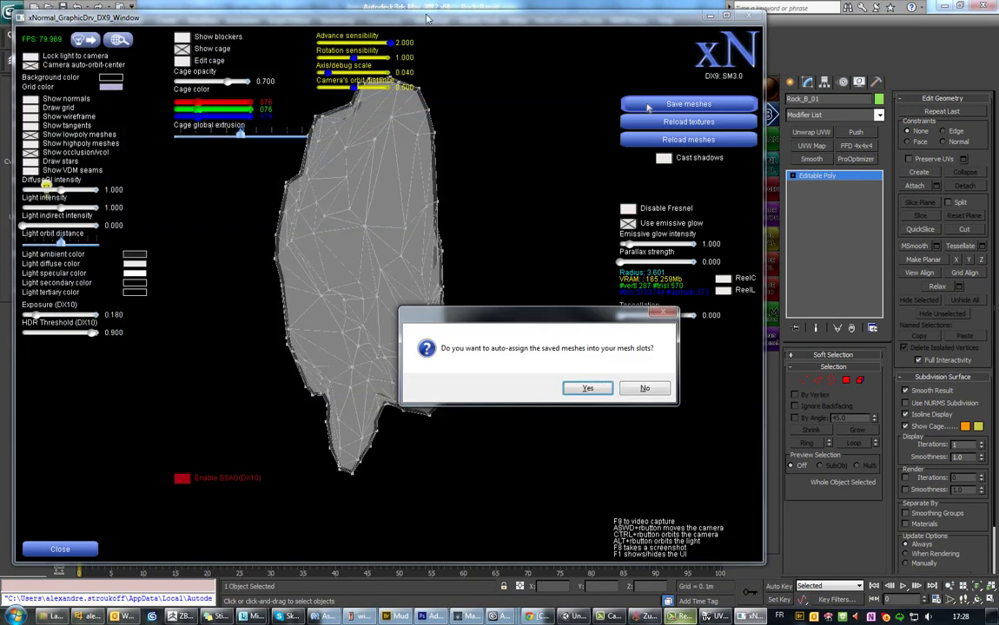
click(566, 389)
click(562, 388)
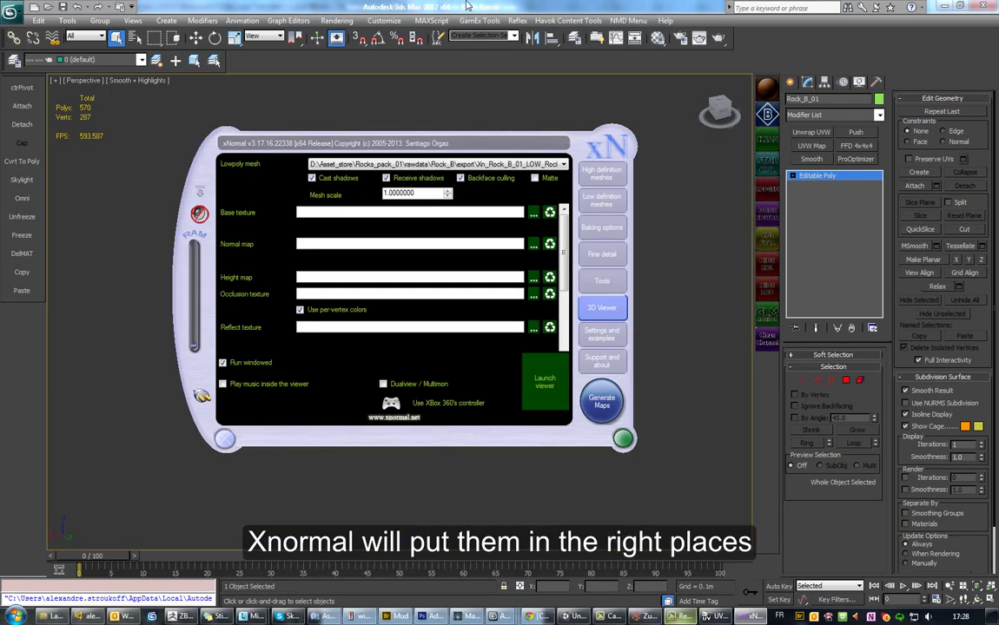
Check the high- and low-poly mesh lists, then generate the normal, height and AO maps.
click(375, 265)
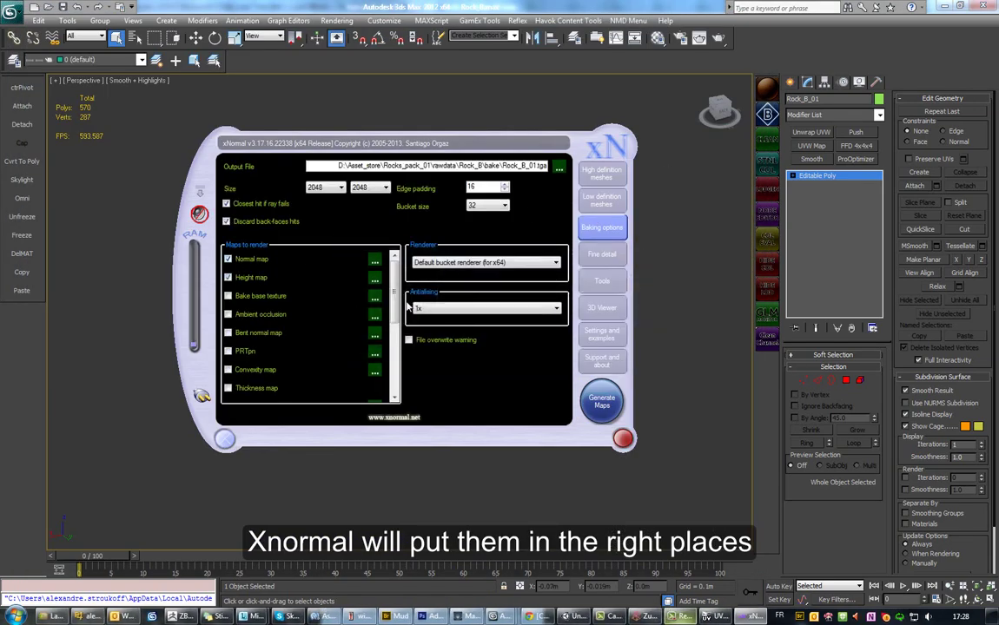
click(602, 172)
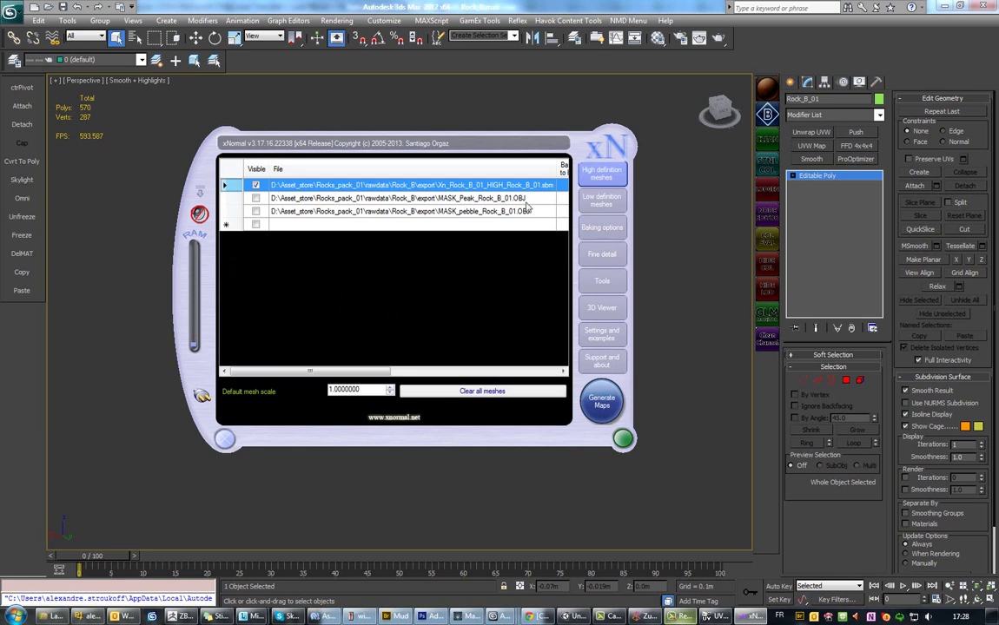
click(602, 199)
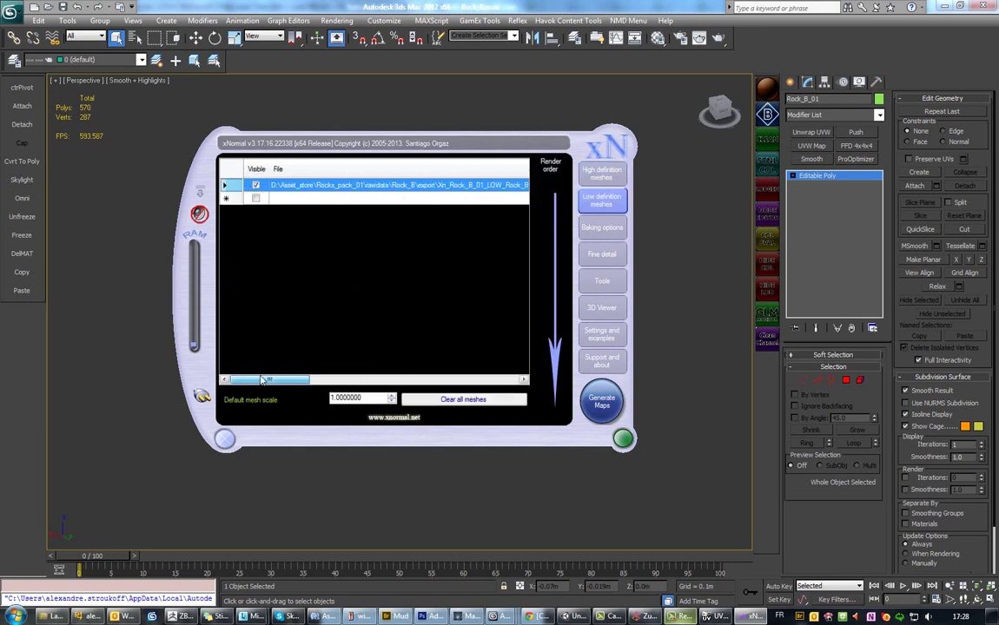
click(605, 178)
click(615, 403)
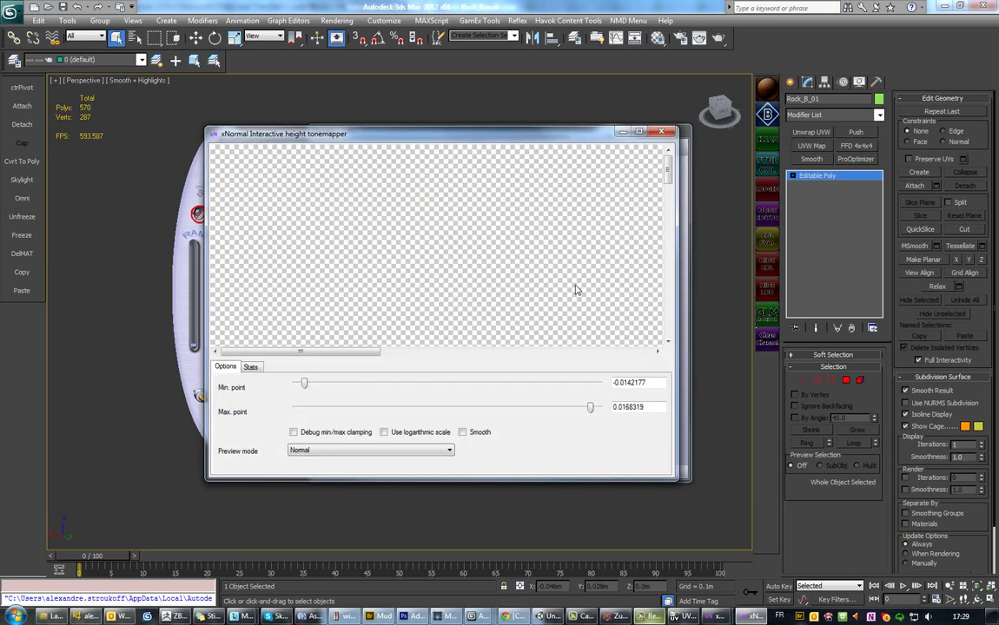
click(659, 133)
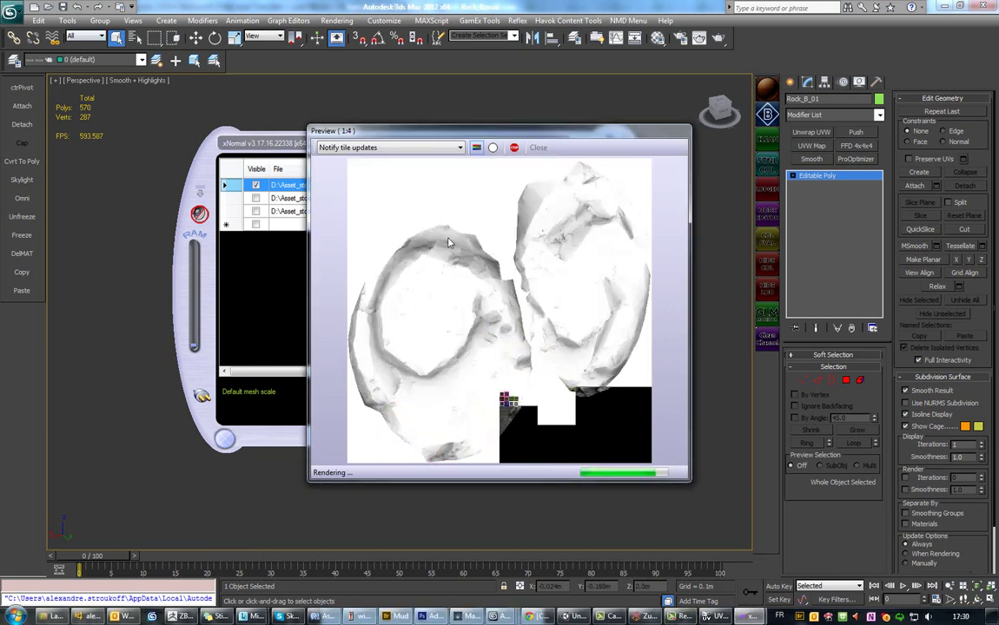
click(524, 147)
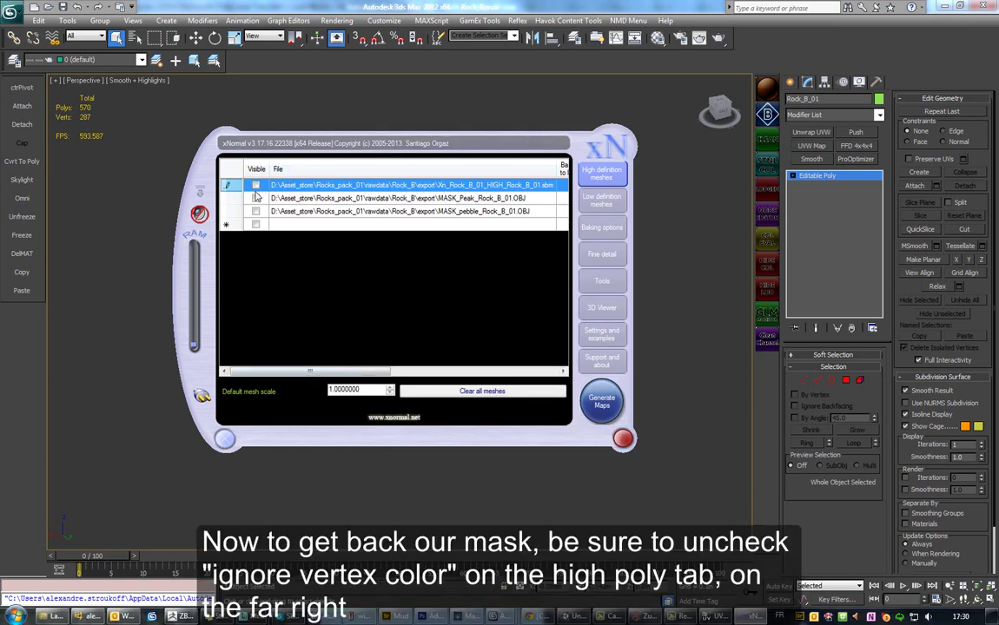
Enable only MASK_Peak, turn on high-poly vertex colour baking, and bake Rock_B_01_Peak.tga.
click(270, 198)
mouse_move(310, 370)
mouse_down()
mouse_move(474, 371)
mouse_move(309, 371)
mouse_up()
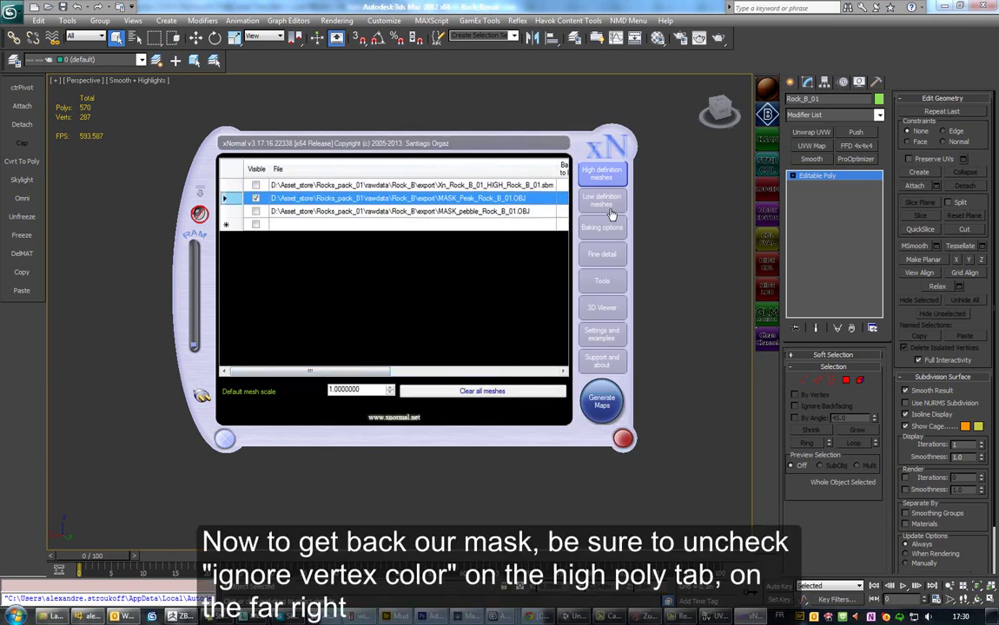
click(587, 228)
scroll(247, 295, down, 5)
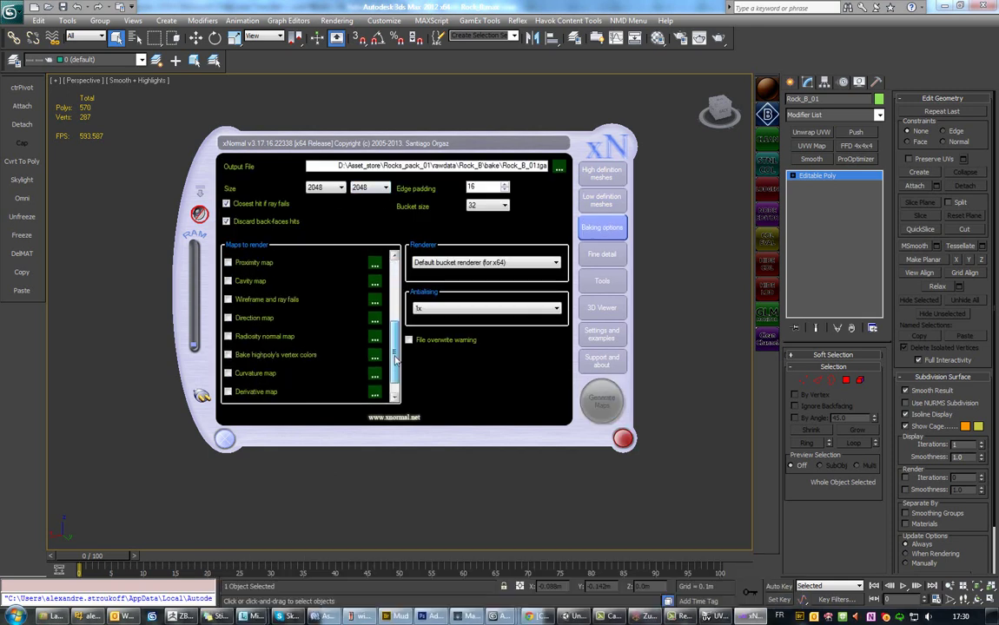
click(251, 335)
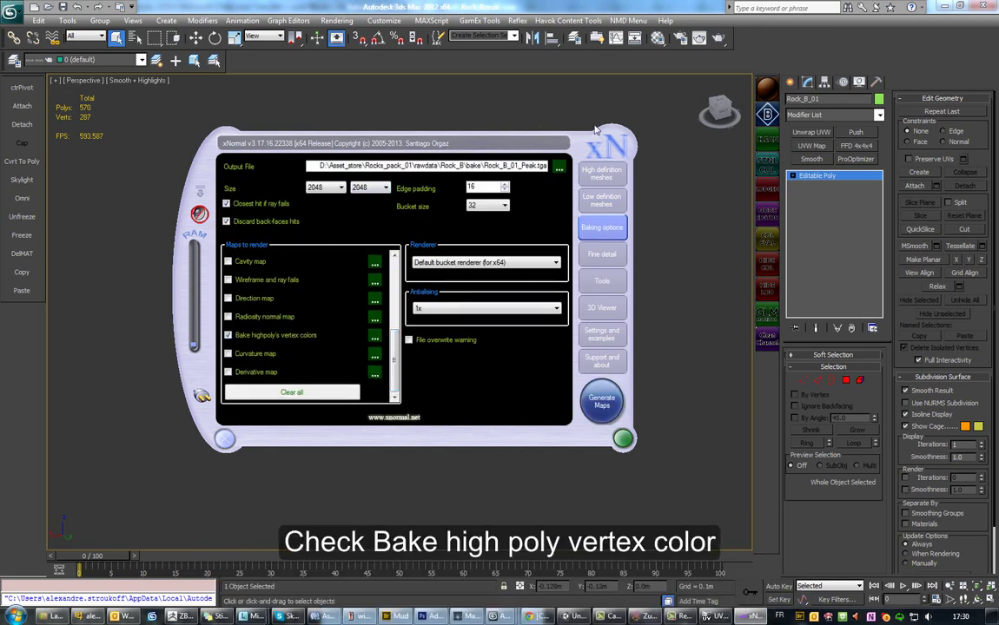
click(612, 402)
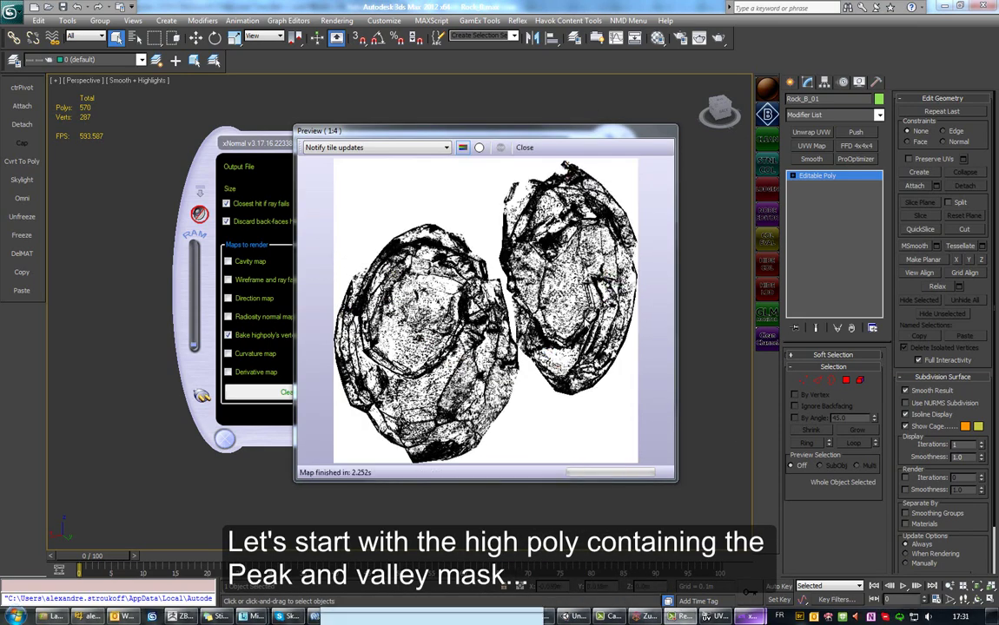
click(525, 146)
click(602, 174)
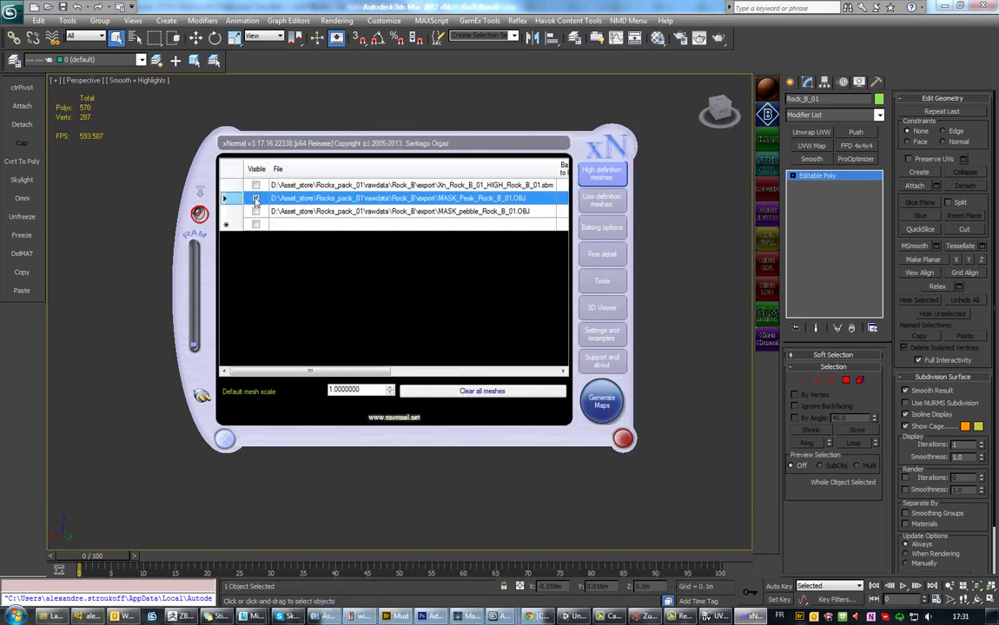
Generate the pebble mask Rock_B_01_Pebble.tga from MASK_pebble's vertex colours.
click(606, 228)
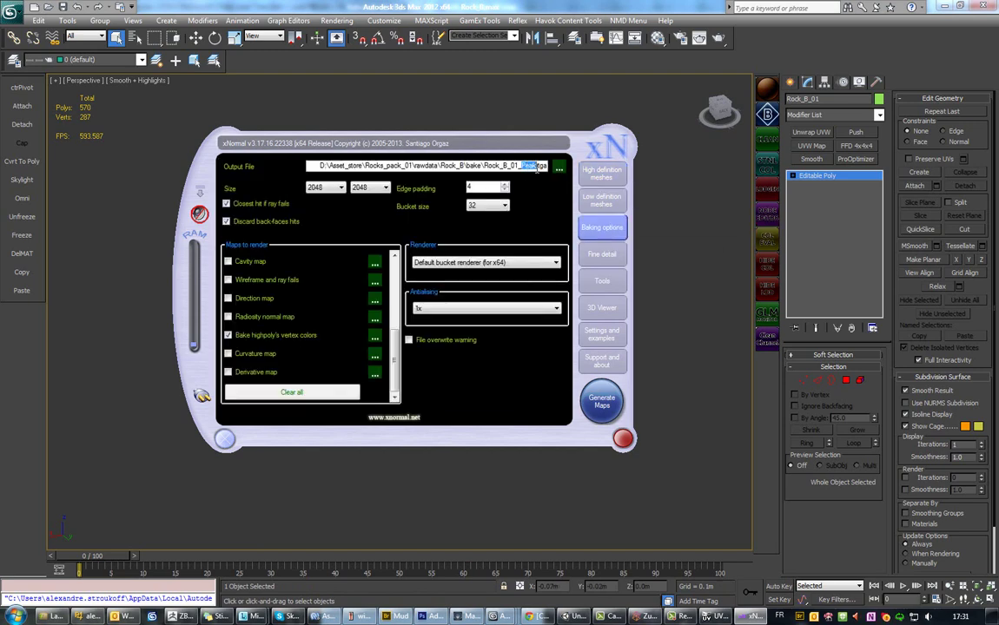
click(602, 403)
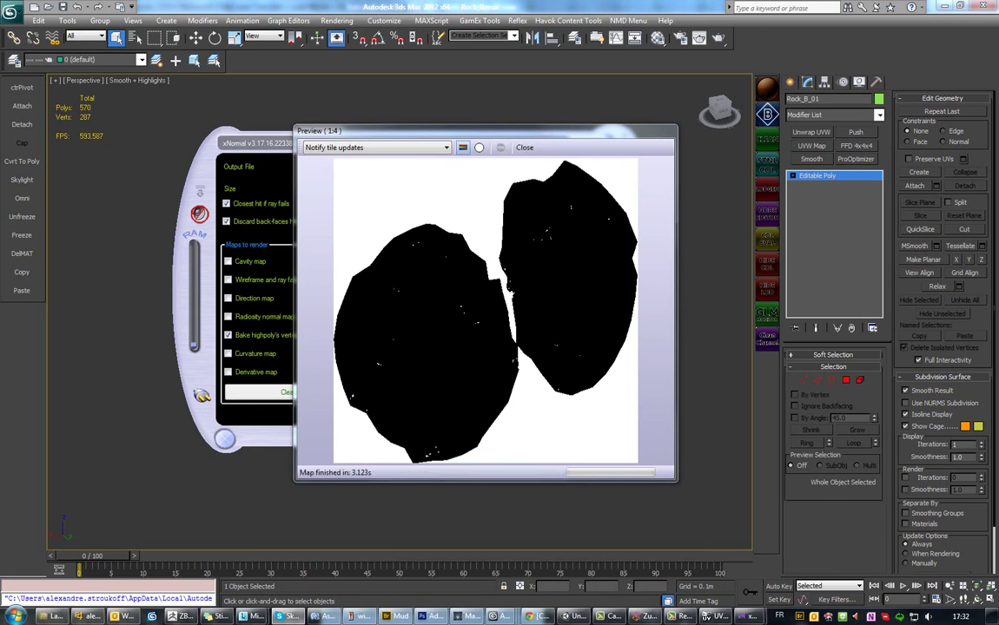
click(525, 146)
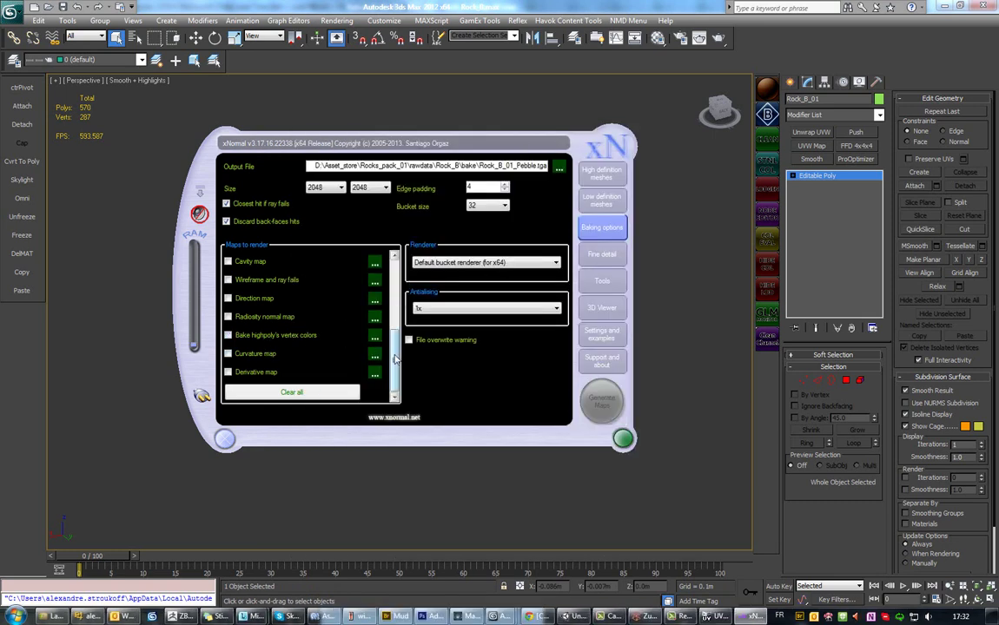
scroll(265, 350, up, 5)
Switch the normal map to world space, bake it, and close xNormal.
click(374, 259)
click(644, 249)
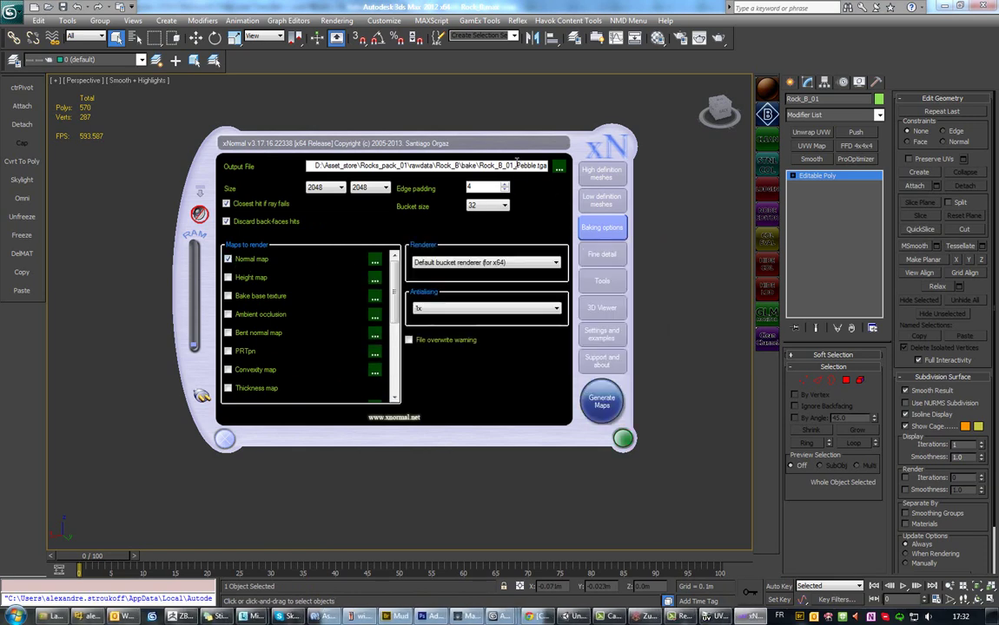
click(601, 402)
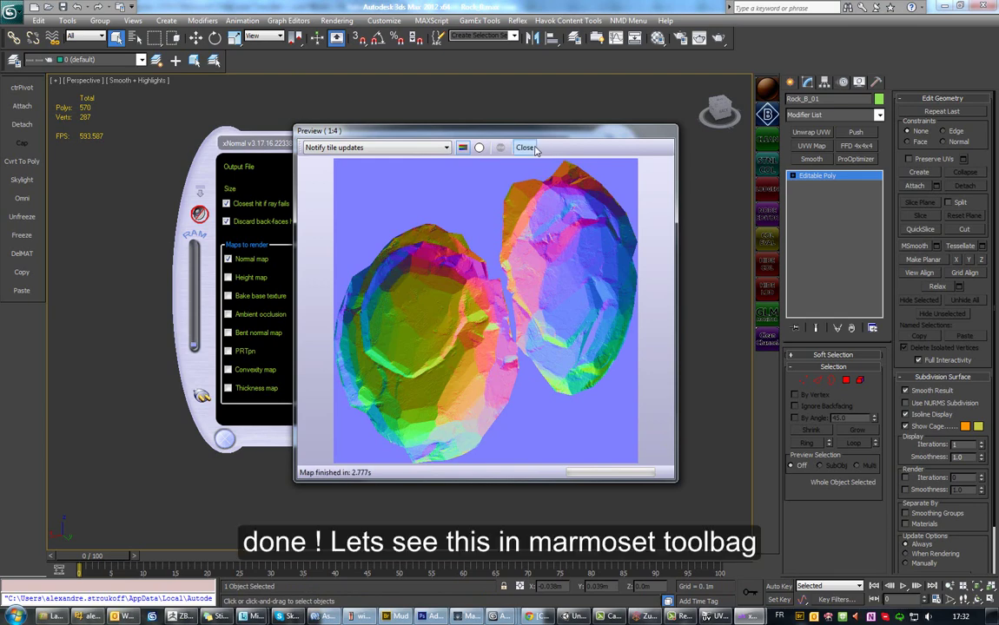
click(526, 148)
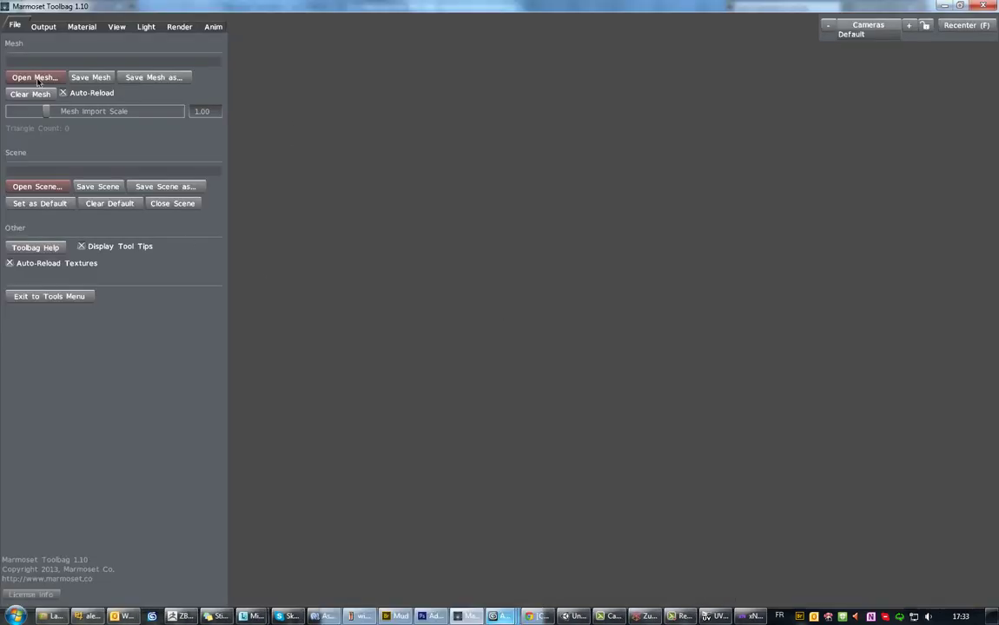
Open the low-poly mesh LOW_Rock_B_01.OBJ from the Rock_B export folder.
click(35, 75)
click(244, 40)
click(231, 40)
double_click(134, 106)
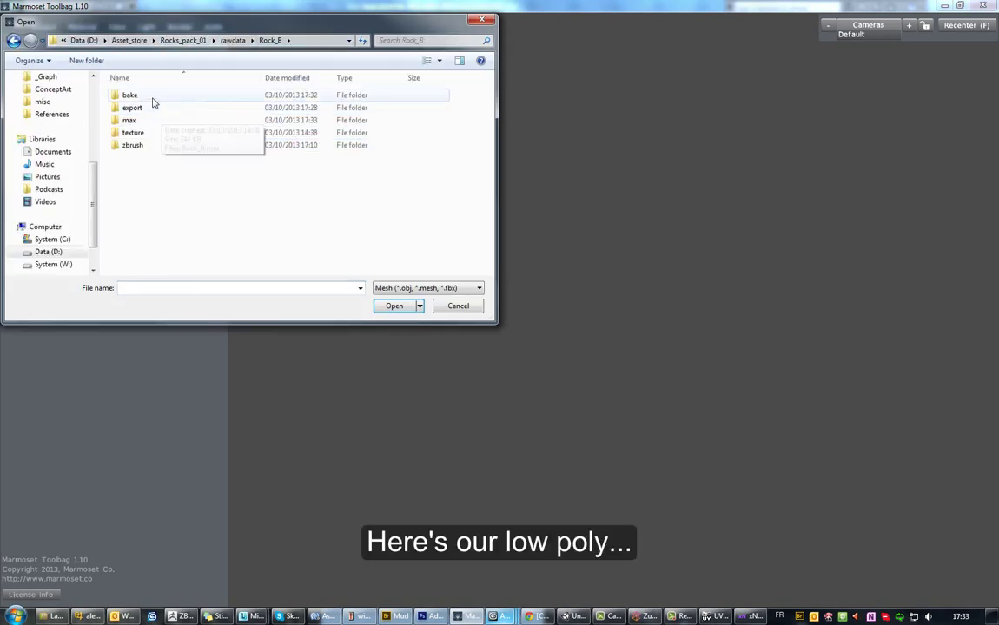
double_click(132, 107)
double_click(211, 110)
drag(512, 308, 536, 341)
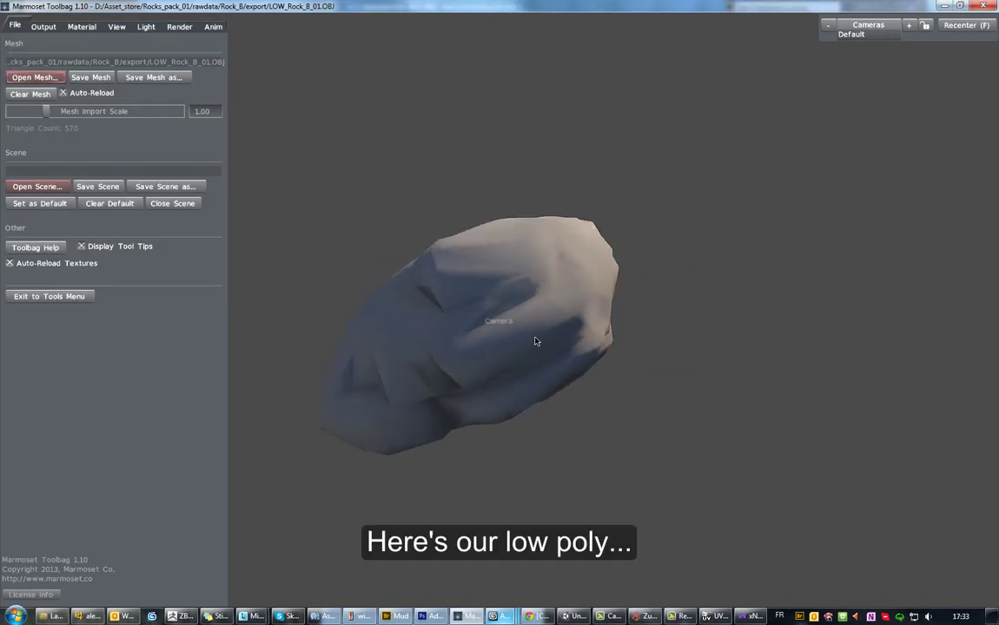
Assign the baked Rock_B_01_normals.TGA from the bake folder as the rock's normal map.
click(82, 26)
click(35, 79)
click(261, 40)
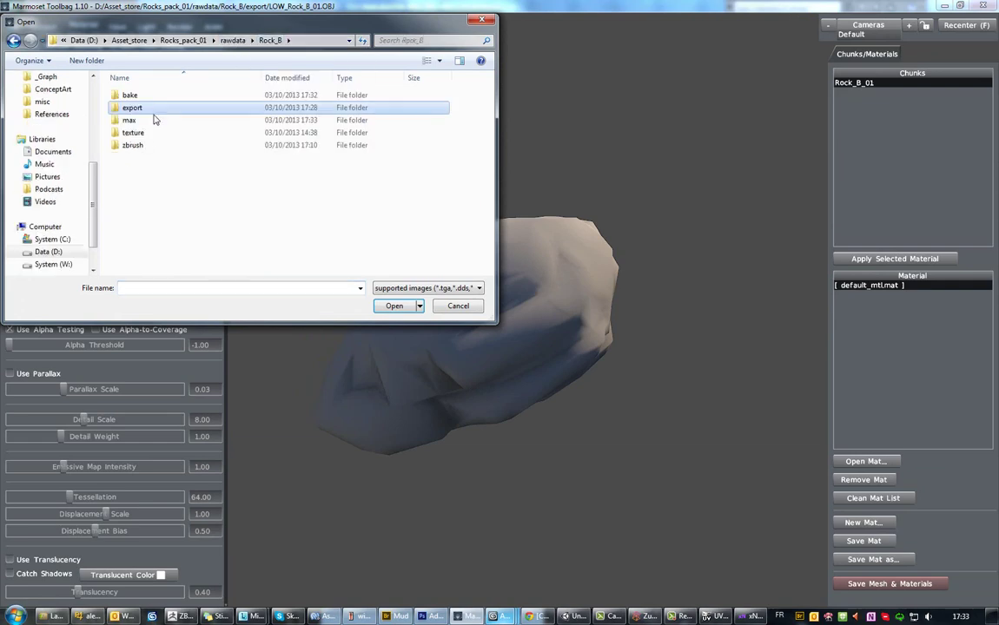
double_click(156, 132)
click(261, 41)
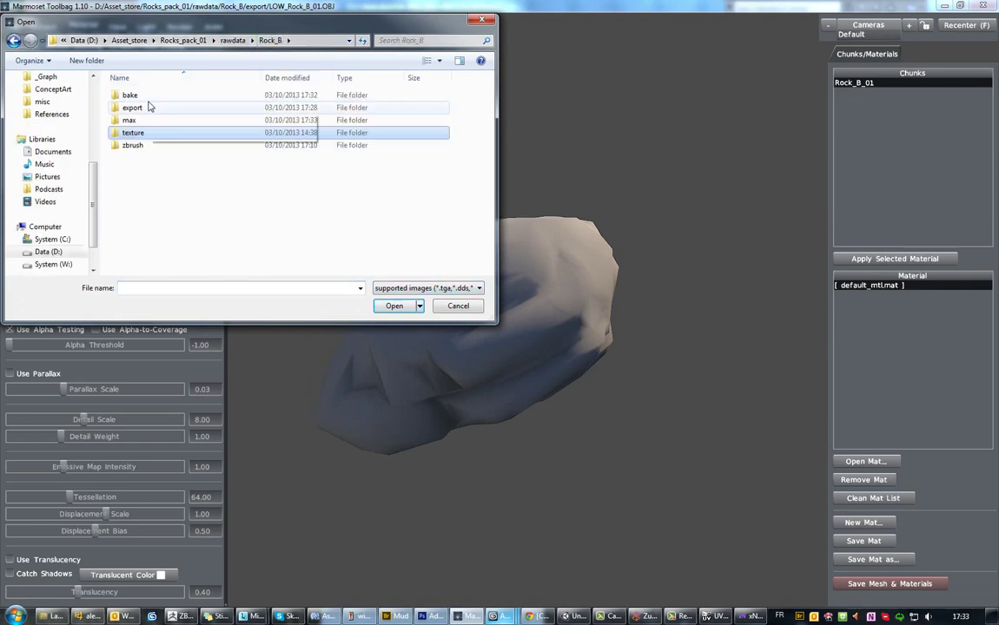
double_click(144, 95)
click(439, 60)
click(479, 121)
double_click(144, 96)
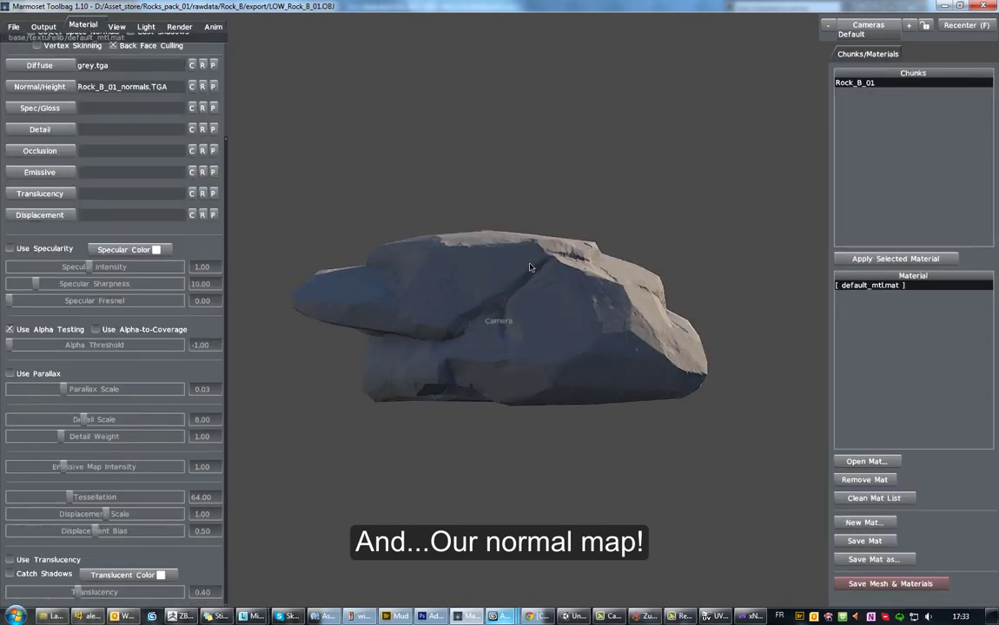
mouse_move(475, 236)
mouse_down()
mouse_move(427, 291)
mouse_move(589, 297)
mouse_up()
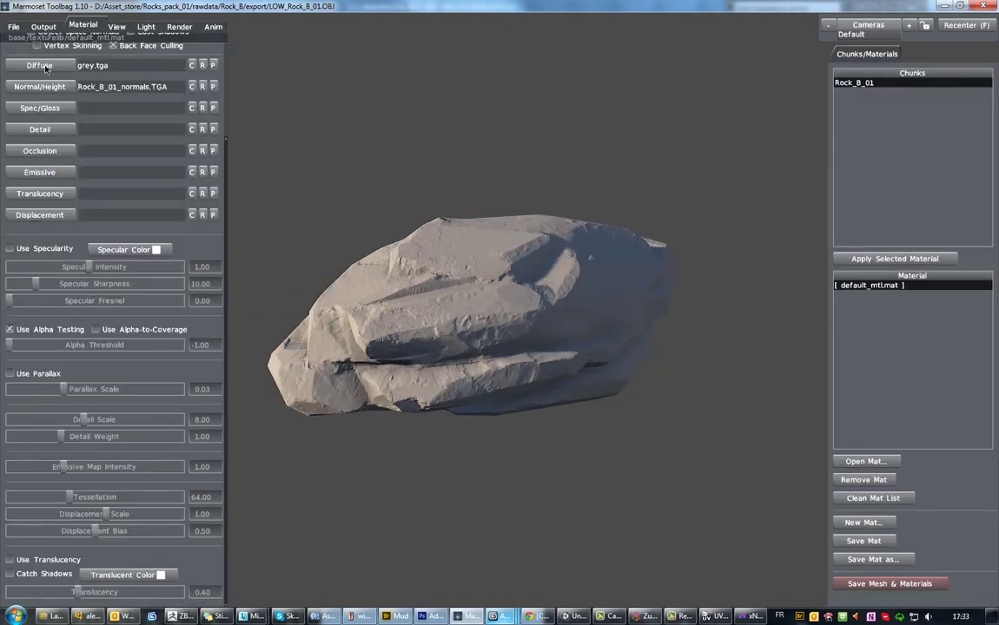
Load the occlusion bake as the diffuse map and set the channel model to FlatEnvironment.
click(41, 64)
double_click(161, 104)
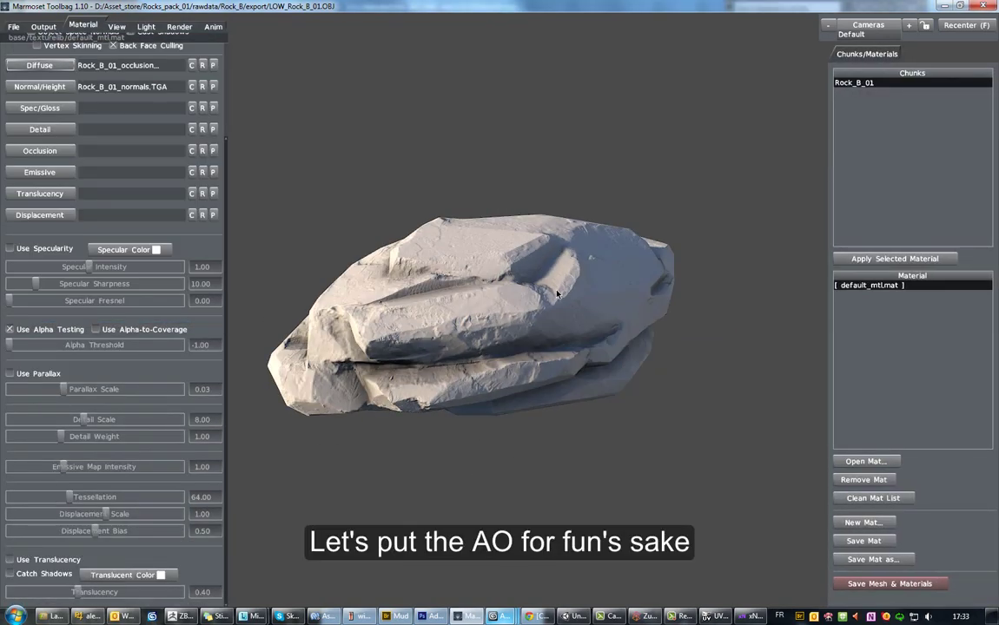
mouse_move(365, 243)
mouse_down()
mouse_move(411, 264)
mouse_move(516, 356)
mouse_move(578, 389)
mouse_up()
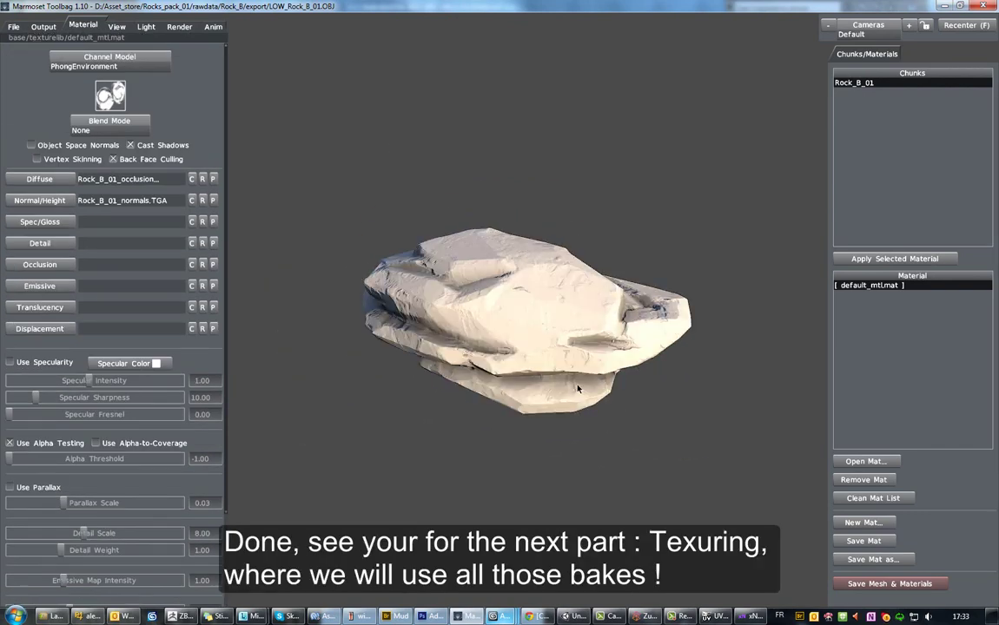
drag(400, 260, 438, 223)
click(110, 57)
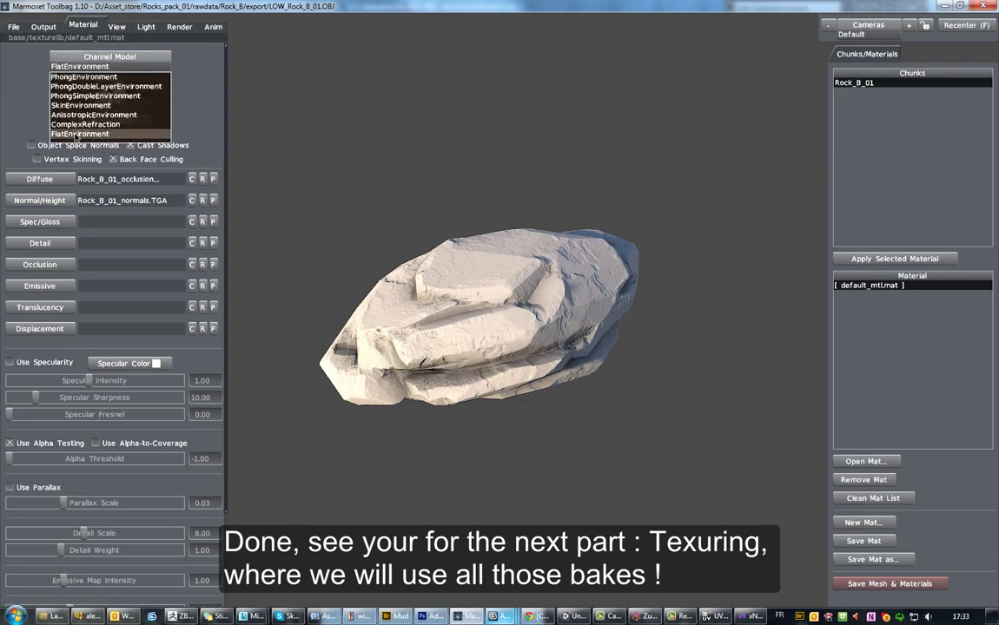